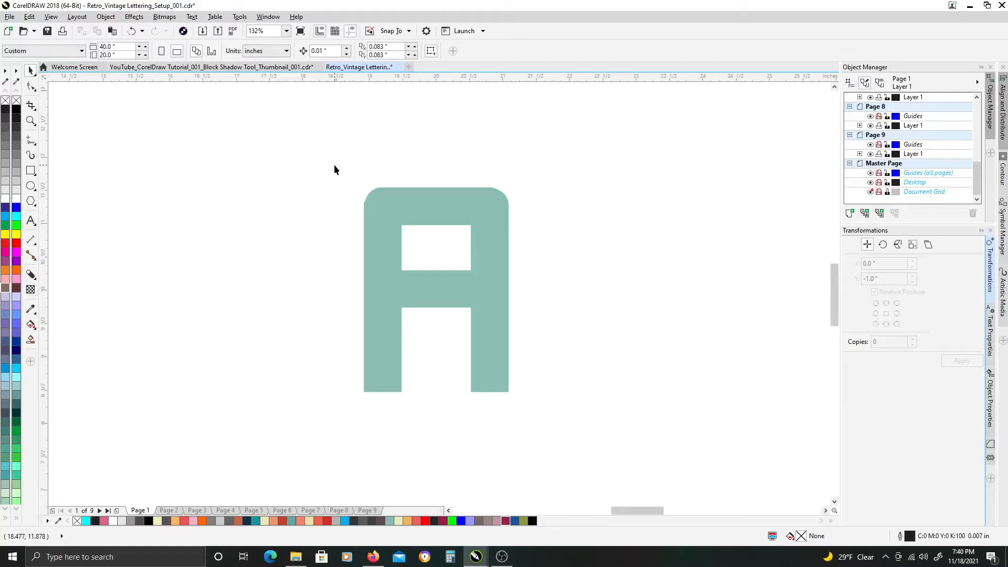
# Add a block shadow to the letter A, extending to the lower right about 2.75 in deep at about 337°.
pyautogui.click(374, 210)
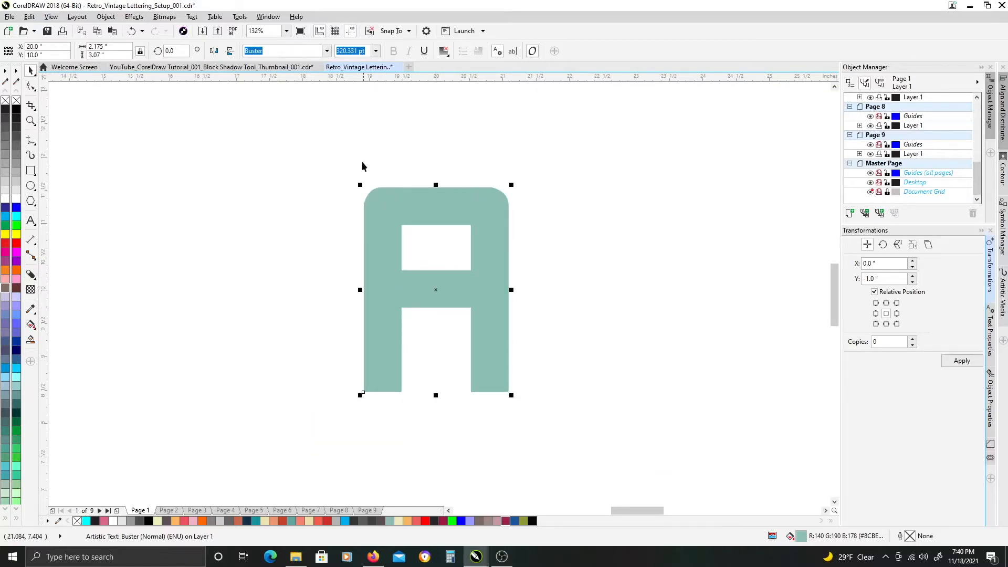
pyautogui.click(31, 275)
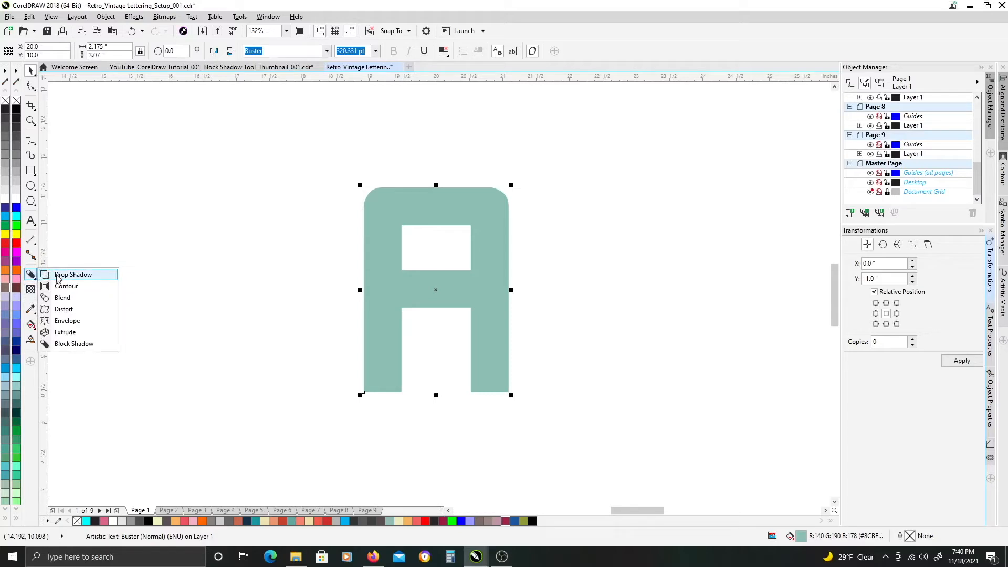
pyautogui.click(67, 348)
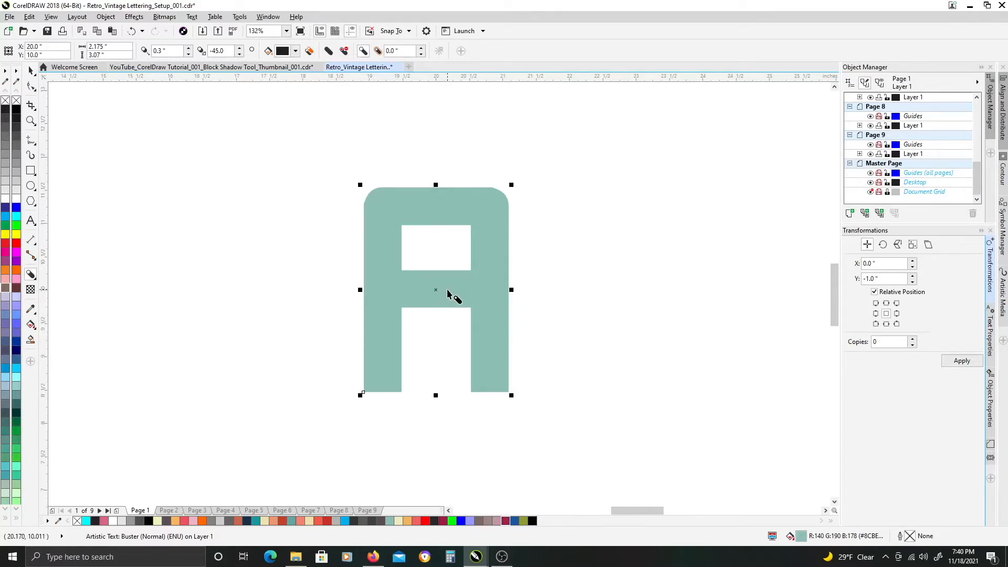
pyautogui.moveTo(449, 294); pyautogui.dragTo(611, 352)
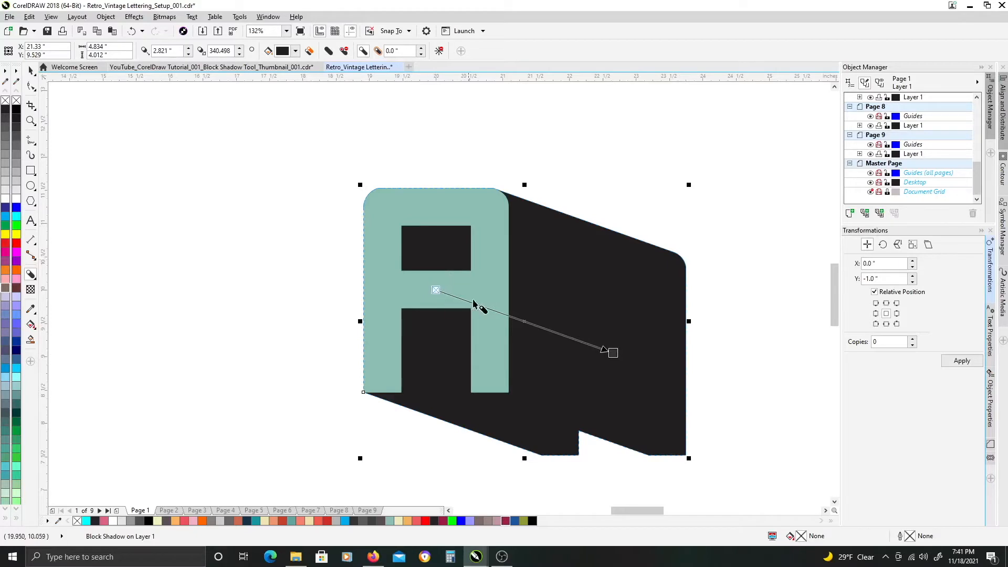
pyautogui.moveTo(609, 352); pyautogui.dragTo(603, 362)
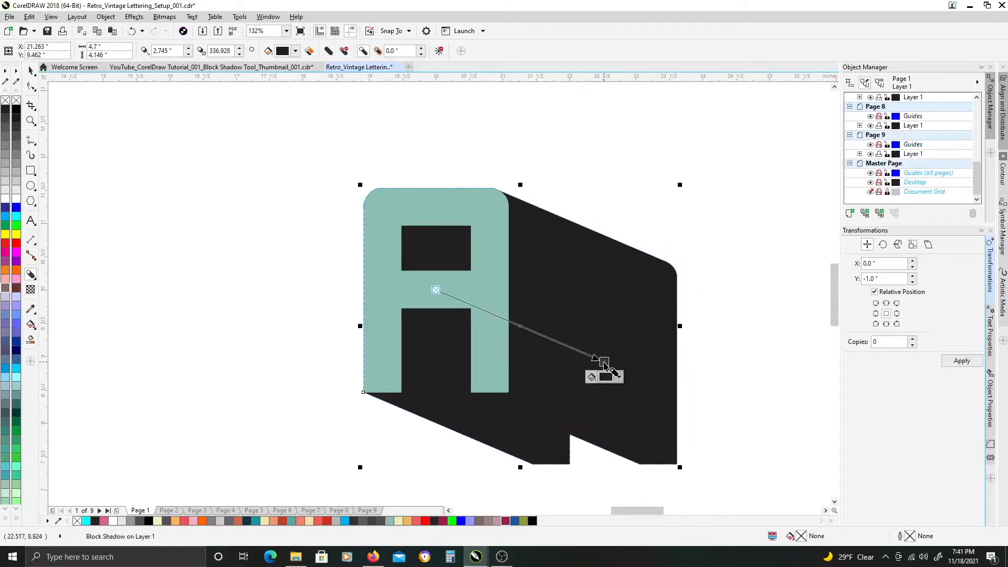
# Swing the block shadow to the letter's lower left, then pull it out to the right at a depth of about 1.42 in.
pyautogui.moveTo(604, 362); pyautogui.dragTo(325, 362)
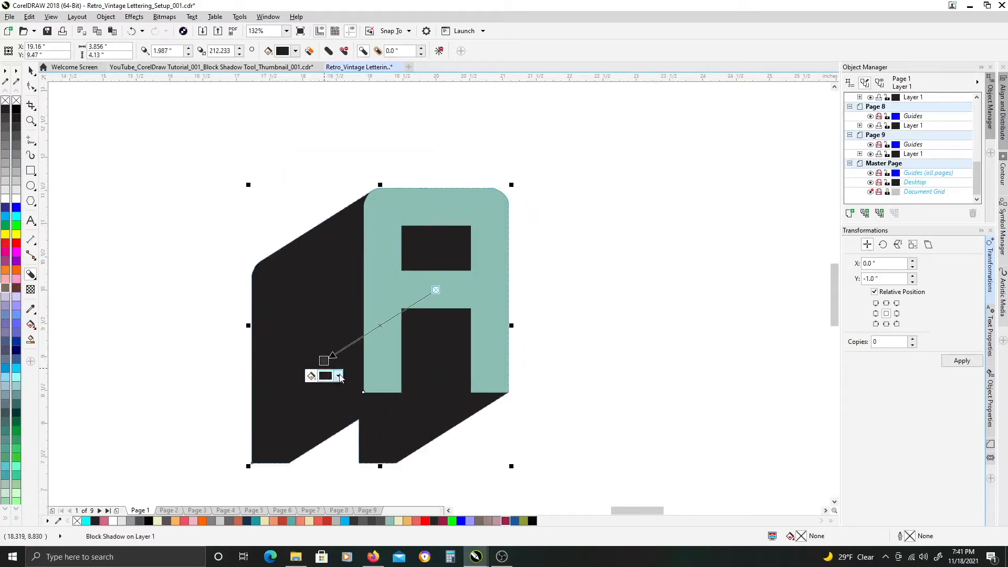
pyautogui.click(338, 377)
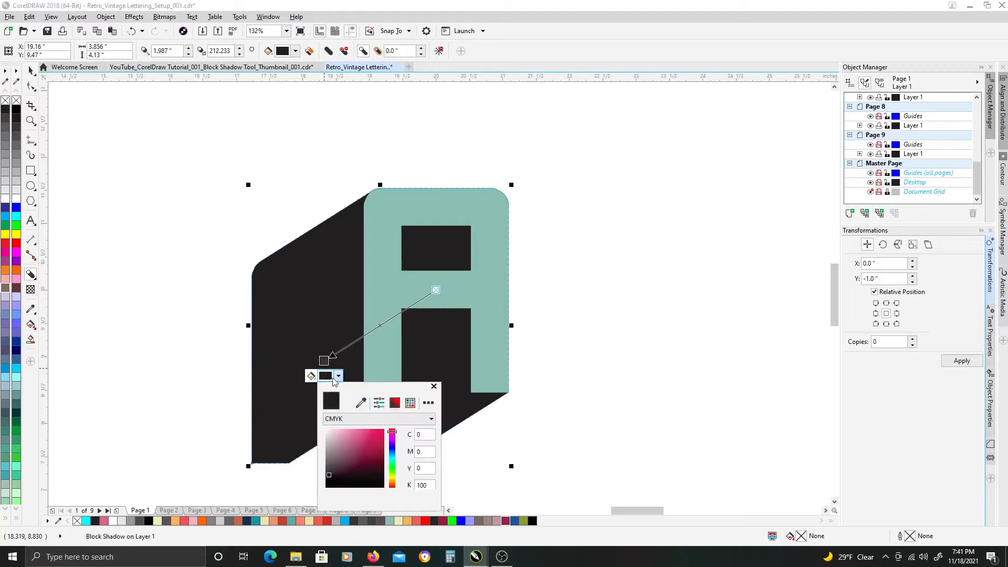
pyautogui.click(317, 340)
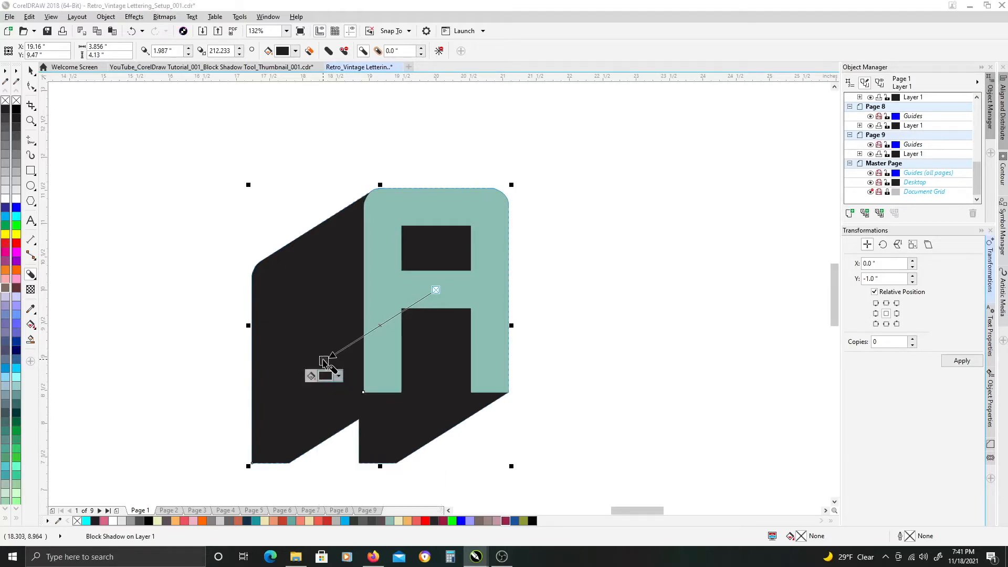
pyautogui.moveTo(324, 360); pyautogui.dragTo(530, 290)
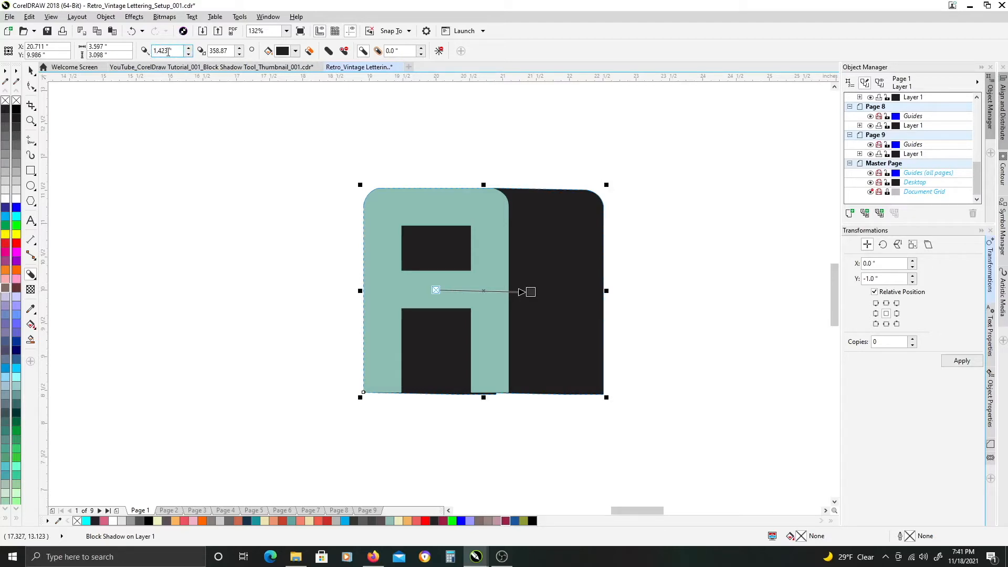
# Vary the block shadow's depth down and up in small increments, ending at about 1.68 in.
pyautogui.moveTo(188, 51); pyautogui.dragTo(191, 87)
pyautogui.moveTo(188, 51); pyautogui.dragTo(189, 25)
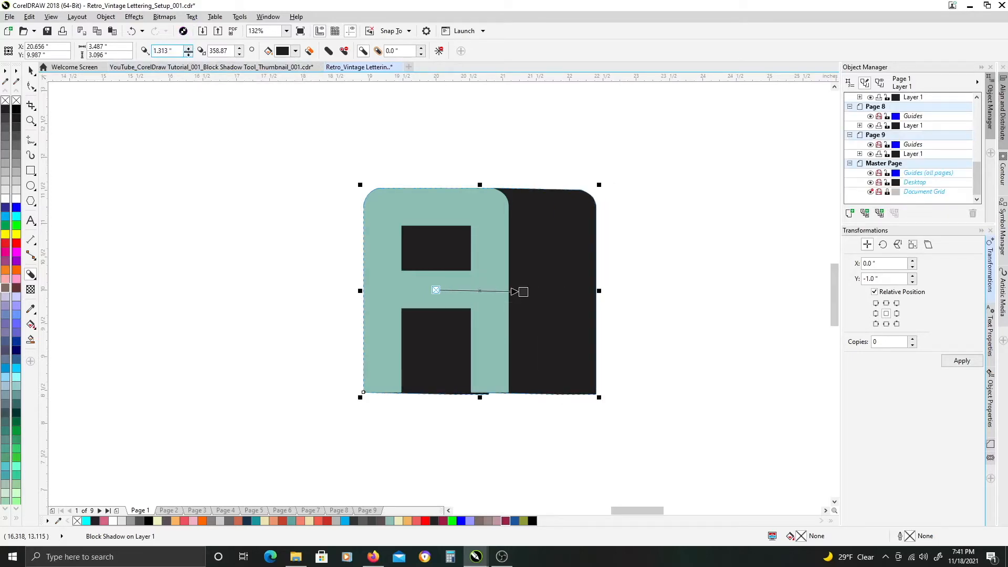
pyautogui.moveTo(188, 51); pyautogui.dragTo(191, 106)
pyautogui.moveTo(188, 51); pyautogui.dragTo(185, 30)
pyautogui.moveTo(192, 31); pyautogui.dragTo(194, 35)
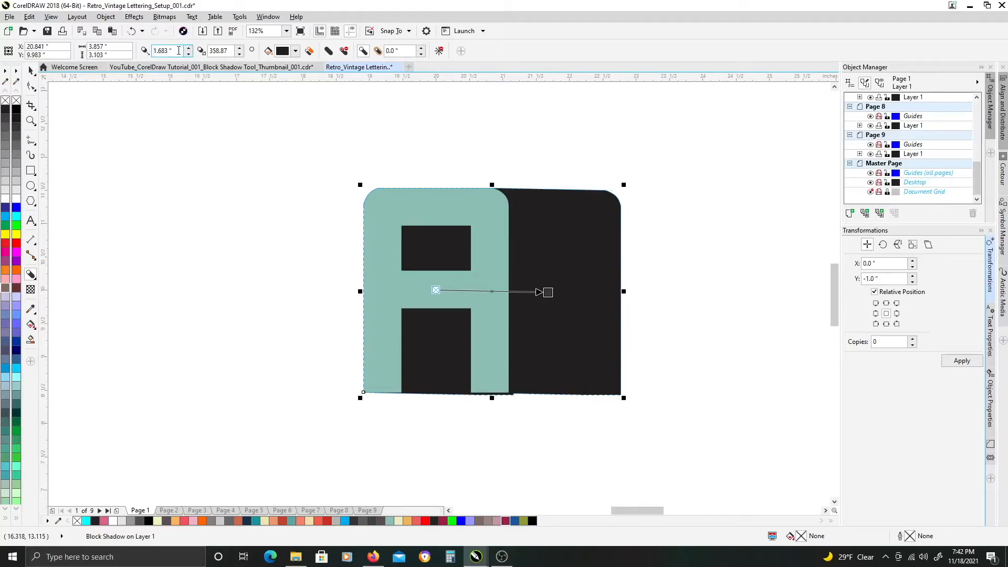
# Set the block shadow's depth to 0.3 in, then increase it to 0.8 in.
pyautogui.write('0.3')
pyautogui.press('Return')
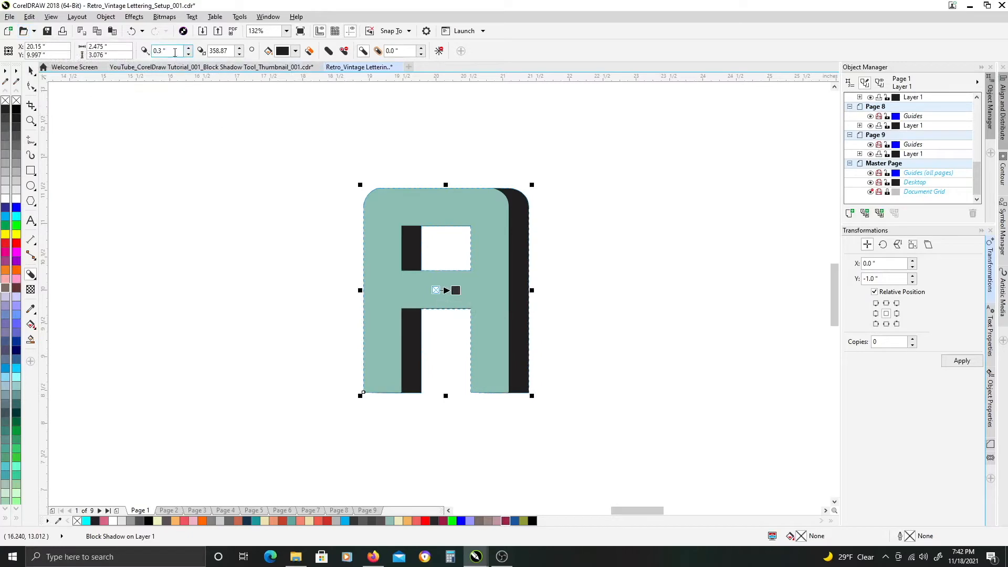
pyautogui.click(171, 52)
pyautogui.press('BackSpace')
pyautogui.press('Return')
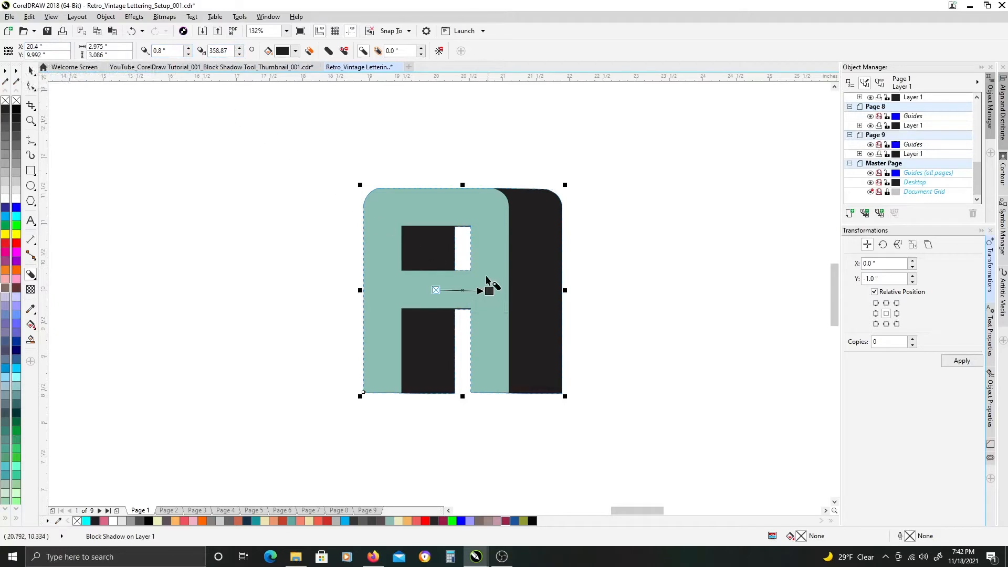
# Extend the block shadow almost horizontally to the right of the letter to a depth of about 1.94 in.
pyautogui.moveTo(490, 294)
pyautogui.mouseDown()
pyautogui.moveTo(492, 324)
pyautogui.moveTo(499, 293)
pyautogui.moveTo(490, 292)
pyautogui.mouseUp()
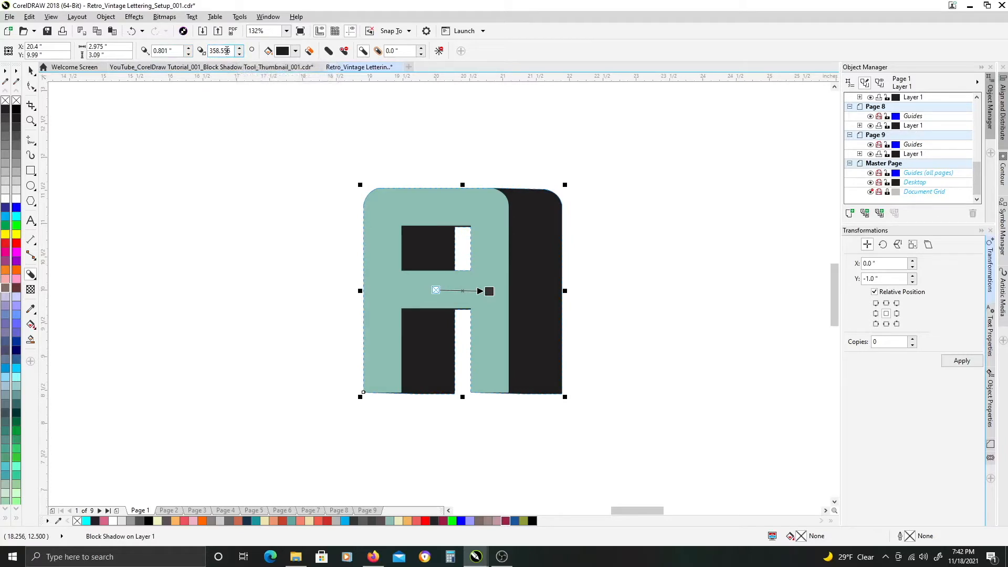
pyautogui.click(233, 51)
pyautogui.moveTo(489, 292); pyautogui.dragTo(514, 290)
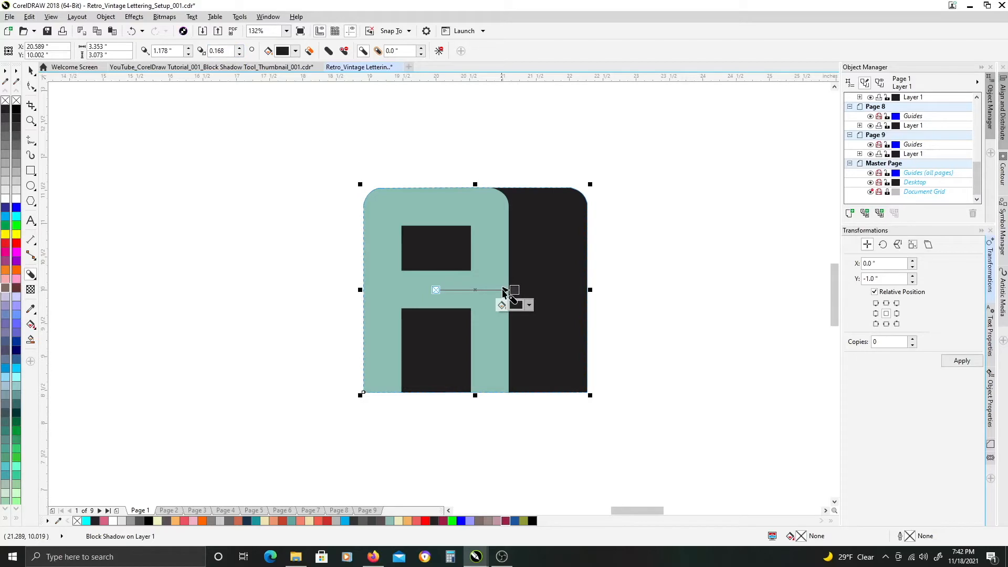
pyautogui.moveTo(503, 289); pyautogui.dragTo(564, 290)
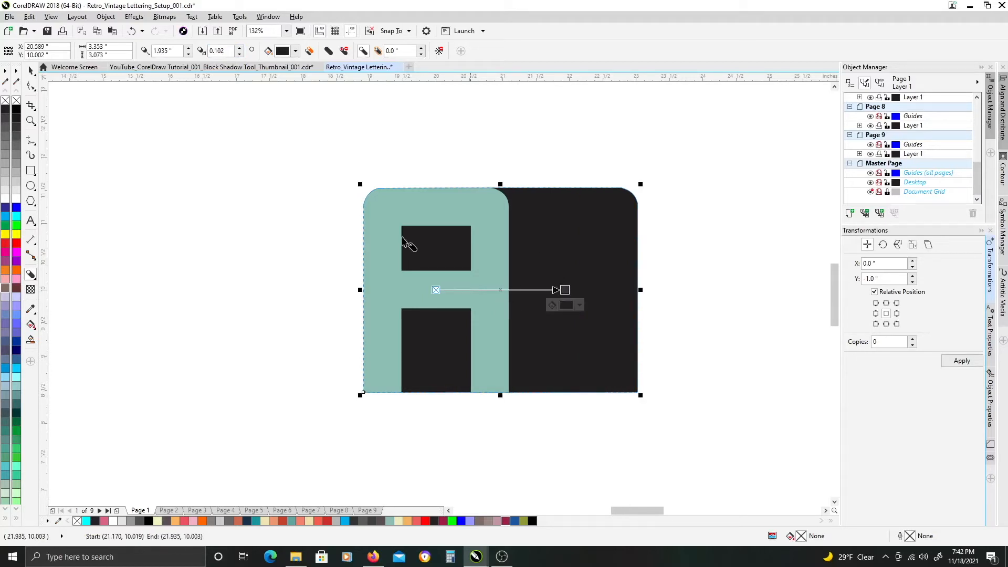
# Set the block shadow's direction to 0°, then tilt it slightly downward to about 358.7°.
pyautogui.doubleClick(218, 51)
pyautogui.write('0')
pyautogui.press('Return')
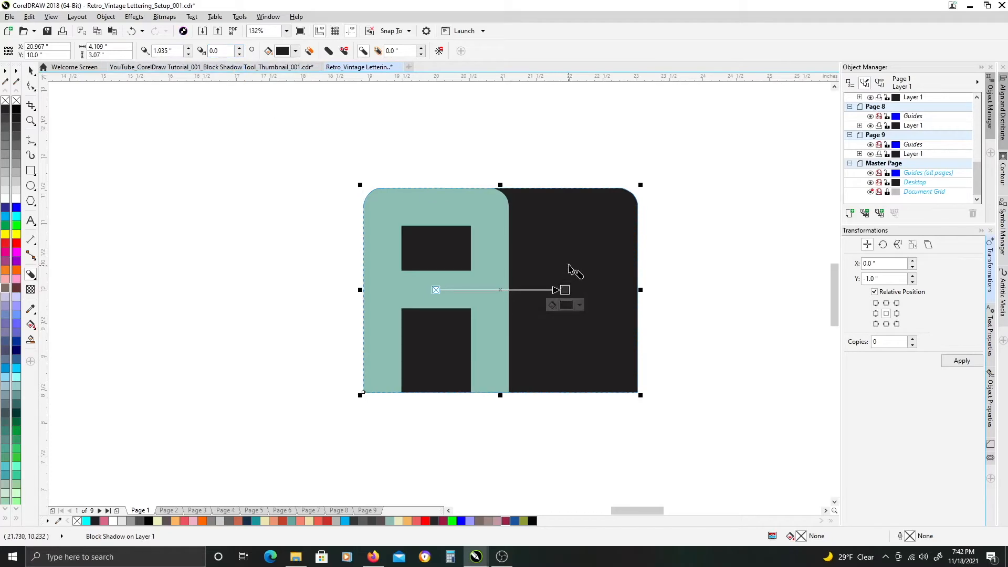
pyautogui.moveTo(565, 290)
pyautogui.mouseDown()
pyautogui.moveTo(558, 239)
pyautogui.moveTo(522, 189)
pyautogui.moveTo(493, 164)
pyautogui.moveTo(445, 160)
pyautogui.moveTo(329, 251)
pyautogui.moveTo(301, 300)
pyautogui.moveTo(434, 416)
pyautogui.moveTo(517, 360)
pyautogui.moveTo(567, 294)
pyautogui.moveTo(561, 279)
pyautogui.moveTo(564, 292)
pyautogui.mouseUp()
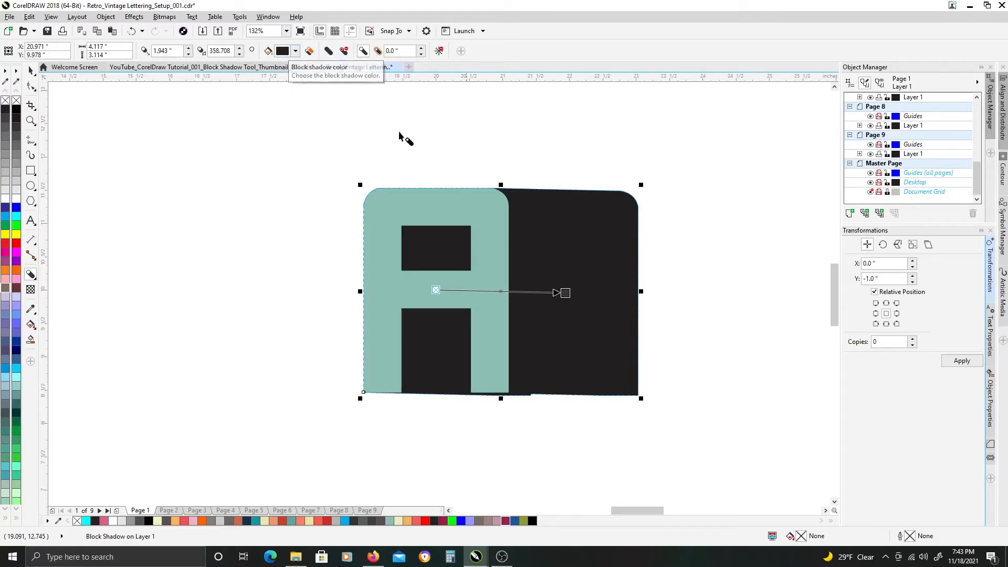
# Change the block shadow's color to a blue of C 82, M 74, Y 0, K 0.
pyautogui.click(294, 51)
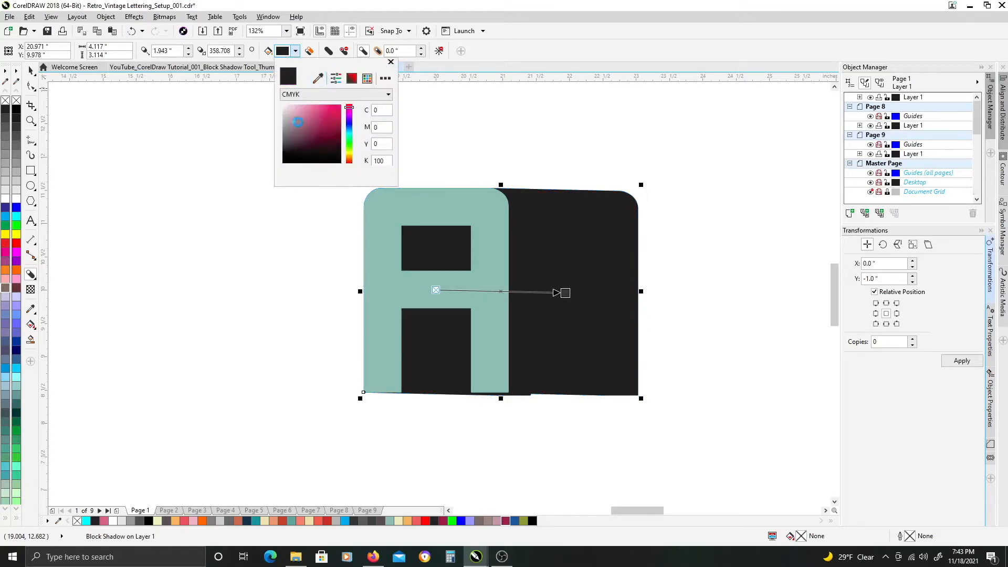
pyautogui.click(318, 117)
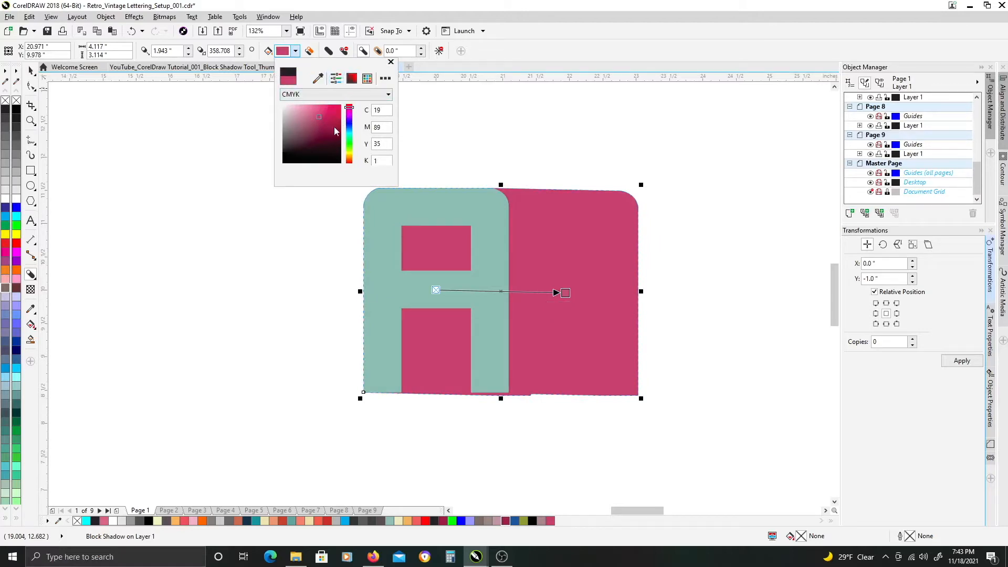
pyautogui.moveTo(350, 123); pyautogui.dragTo(349, 127)
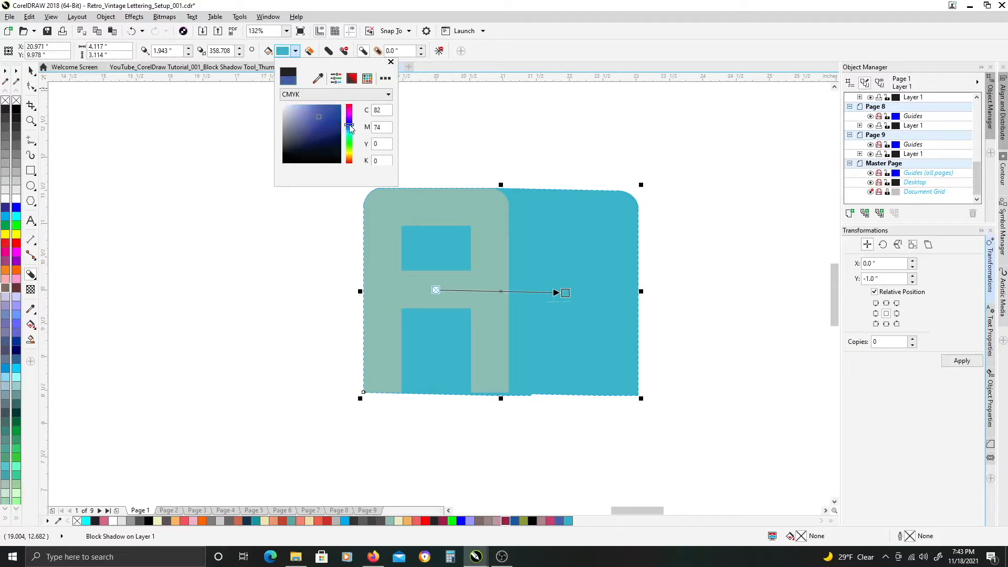
pyautogui.click(390, 63)
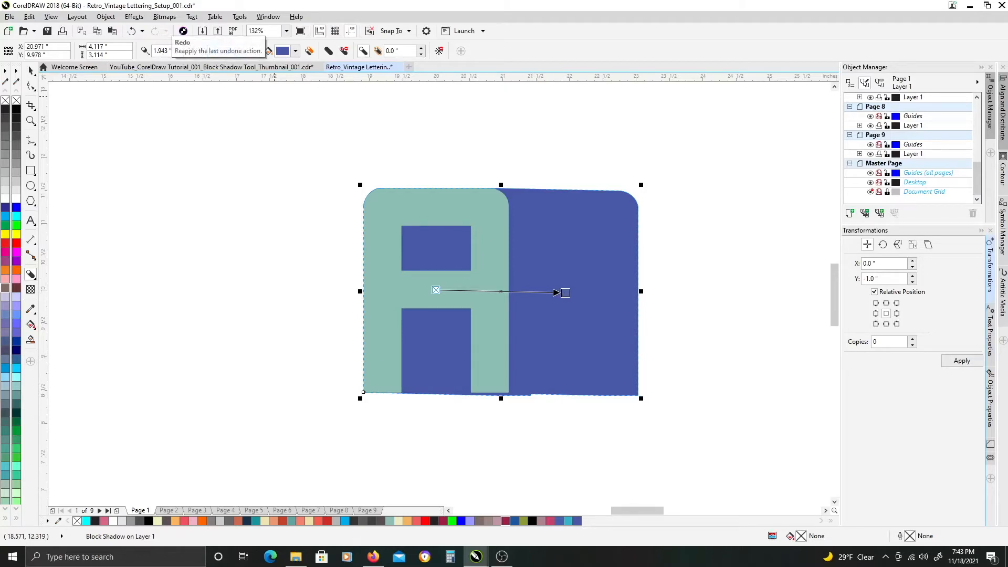
# Set the block shadow's depth to 0.5 in and its direction to -45°.
pyautogui.click(156, 31)
pyautogui.doubleClick(177, 51)
pyautogui.write('0.5')
pyautogui.press('Return')
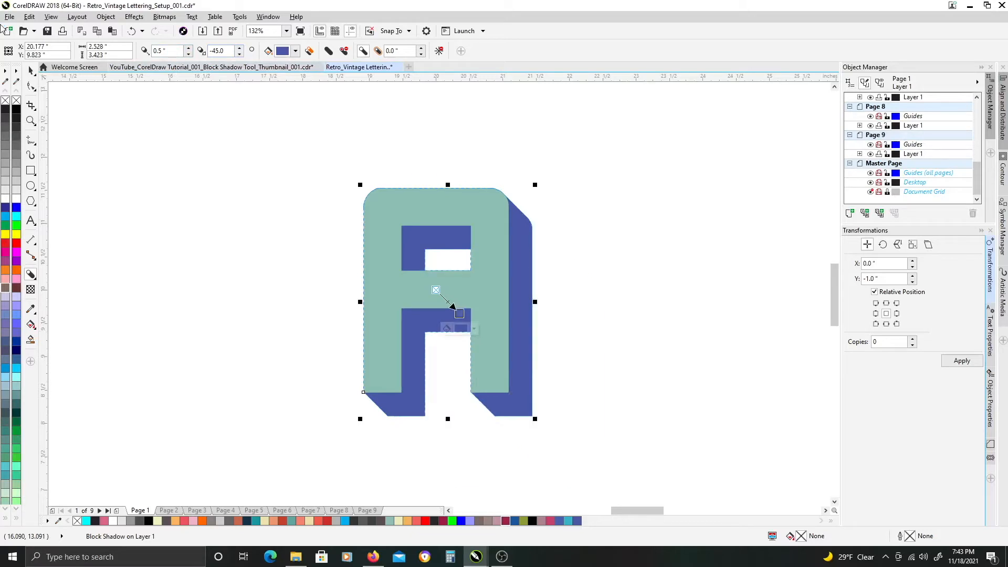
pyautogui.click(311, 51)
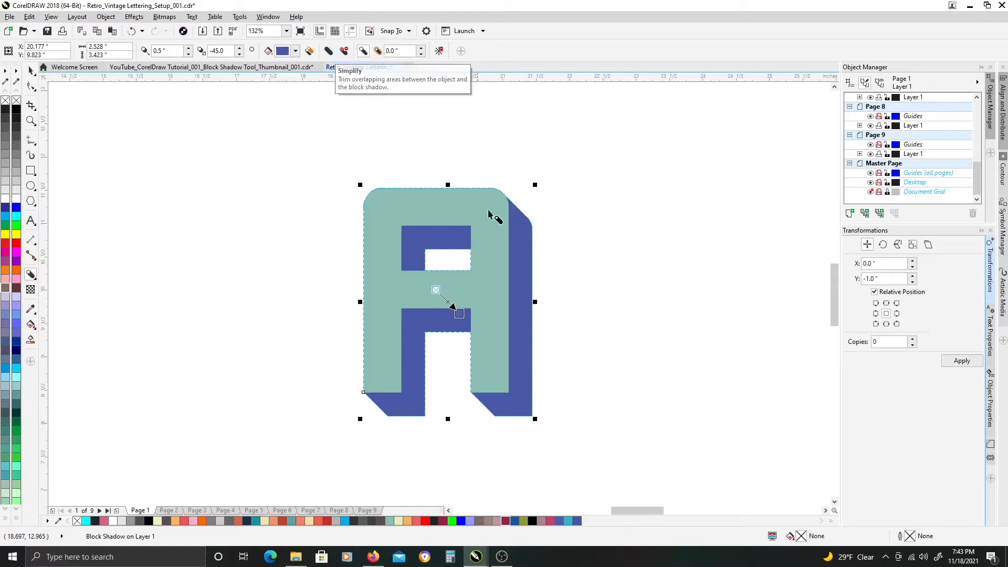
# Break the blue block shadow apart from the letter A into a separate object.
pyautogui.click(520, 213)
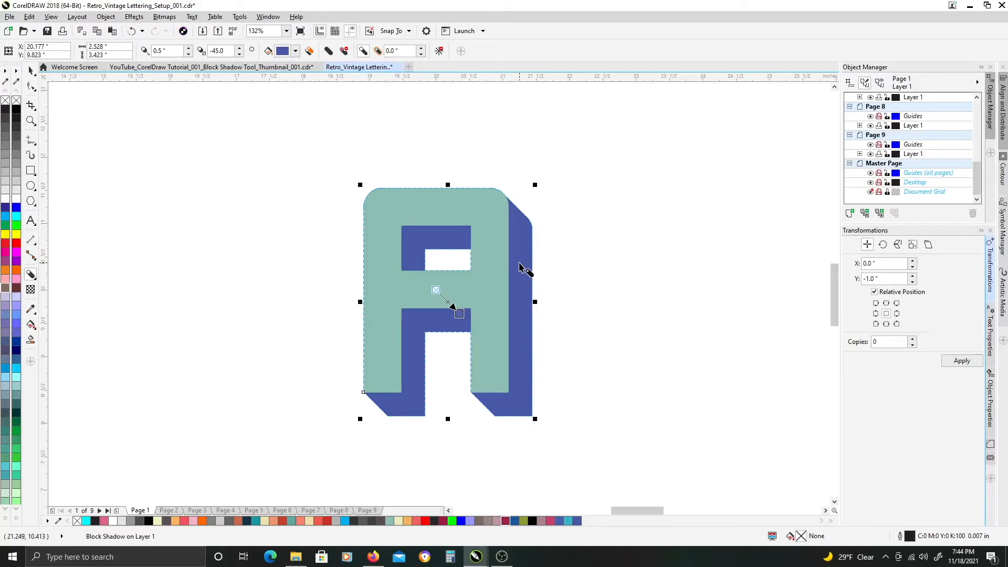
pyautogui.hotkey('ctrl', 'k')
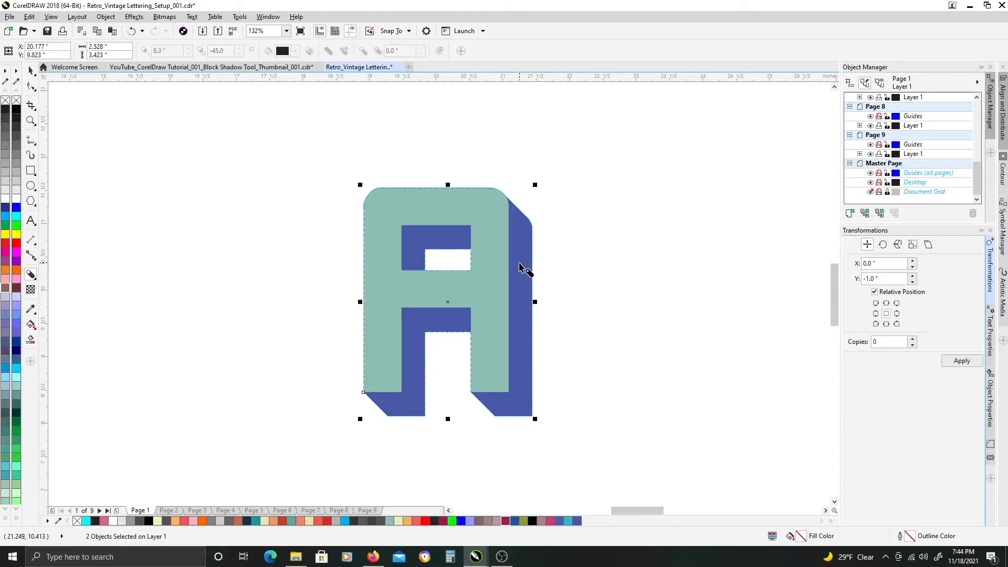
pyautogui.hotkey('ctrl', 'z')
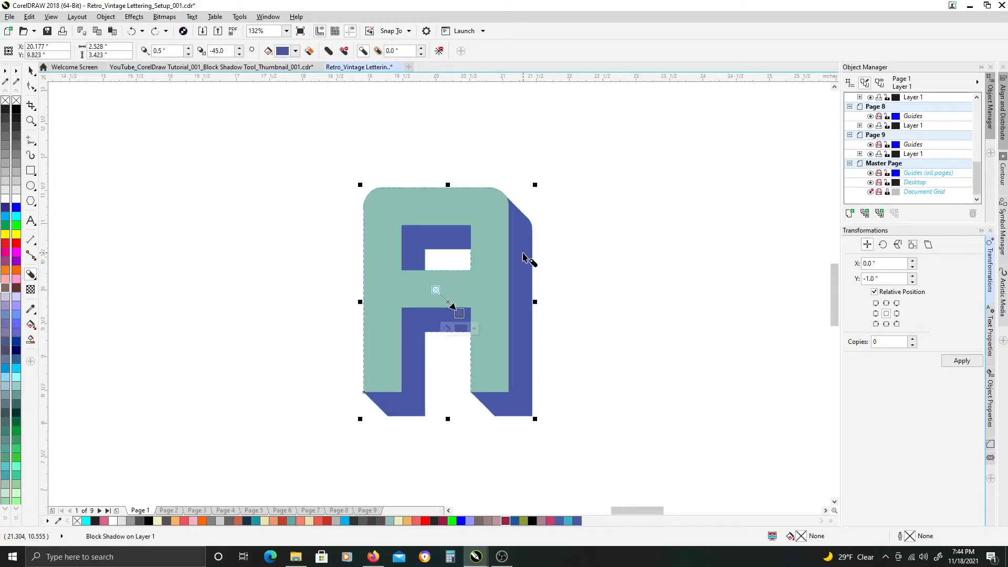
pyautogui.rightClick(525, 256)
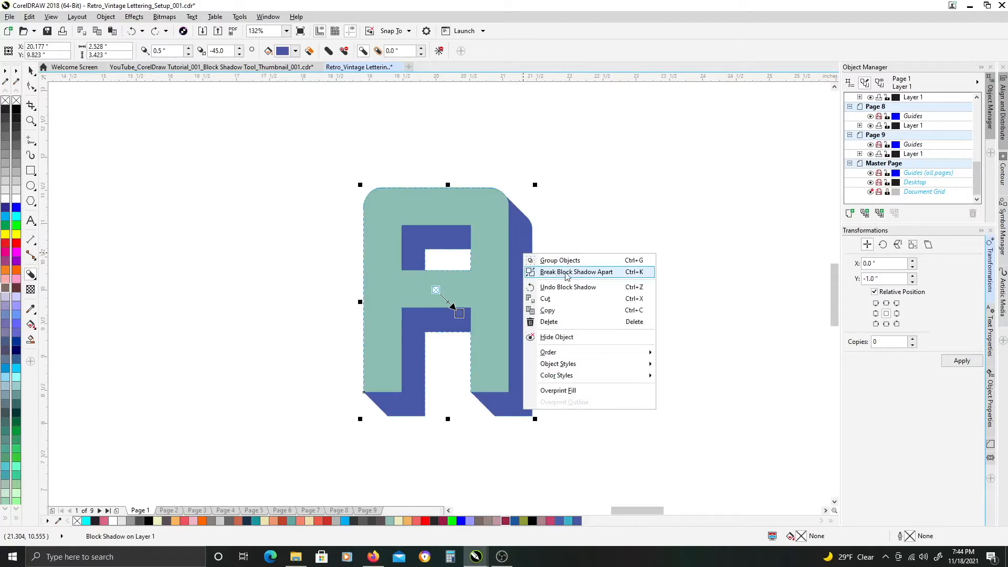
pyautogui.click(593, 273)
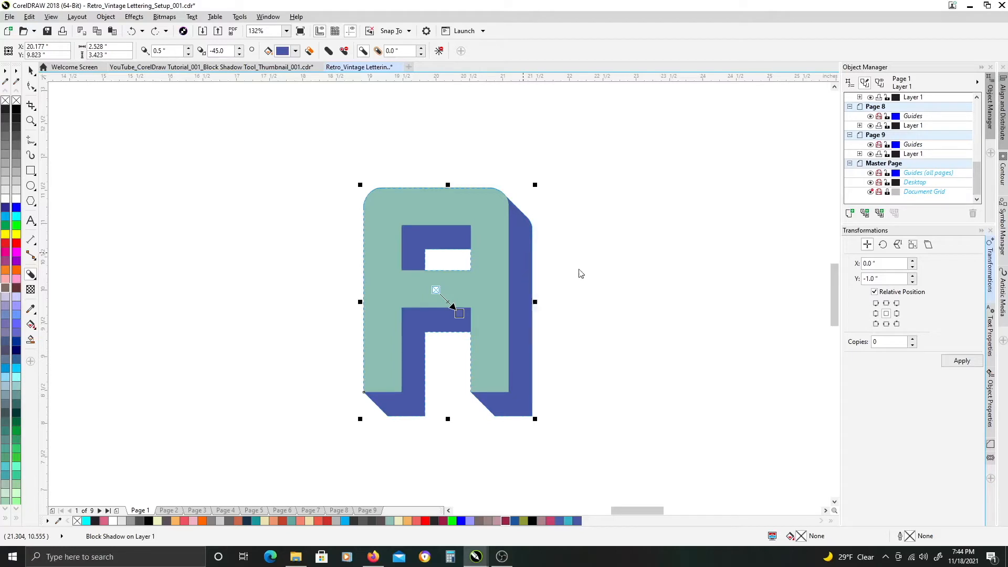
# Move the detached blue shadow to the right, clear of the letter, centered at about X 22.8 in, Y 9.9 in.
pyautogui.click(31, 72)
pyautogui.click(328, 223)
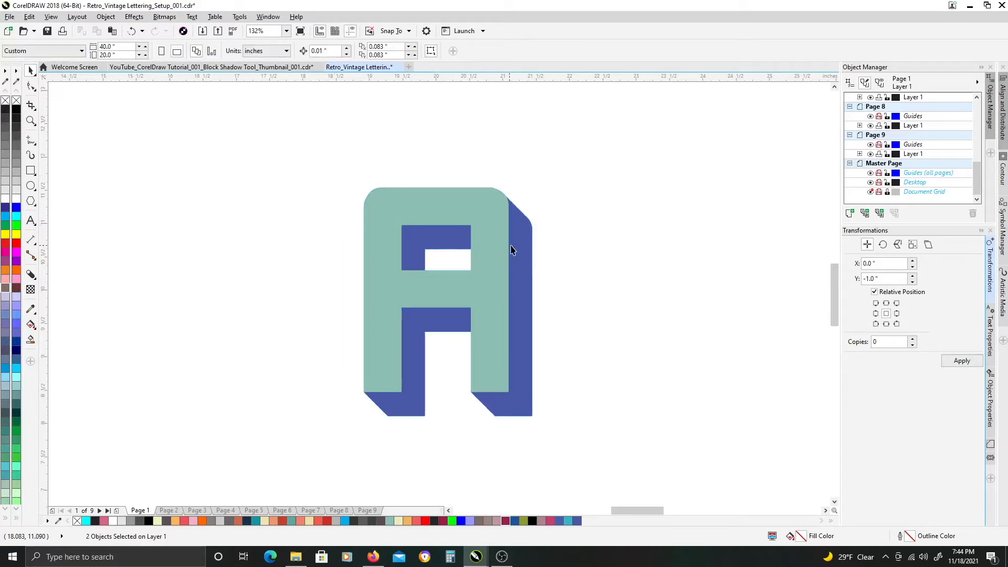
pyautogui.click(478, 213)
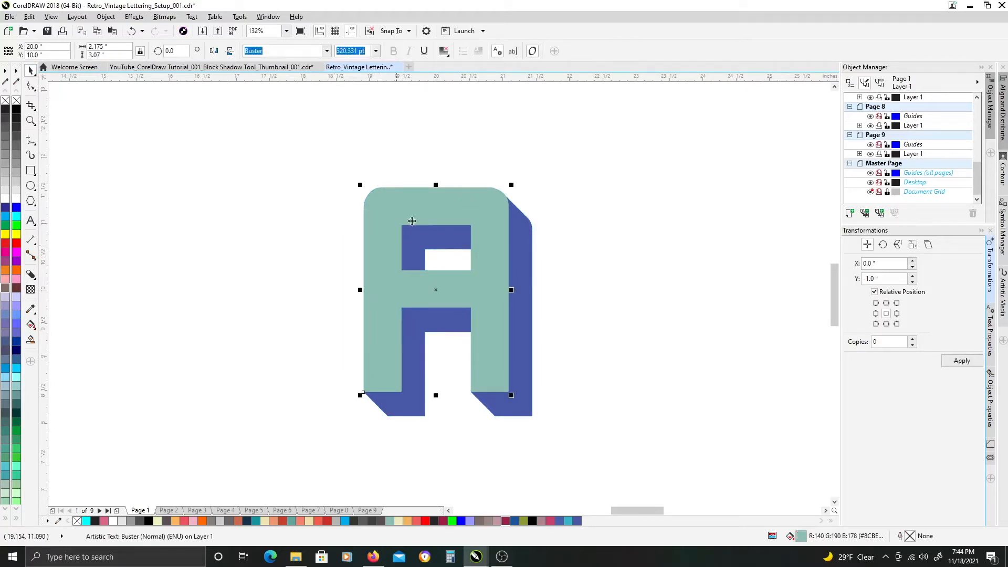
pyautogui.click(521, 247)
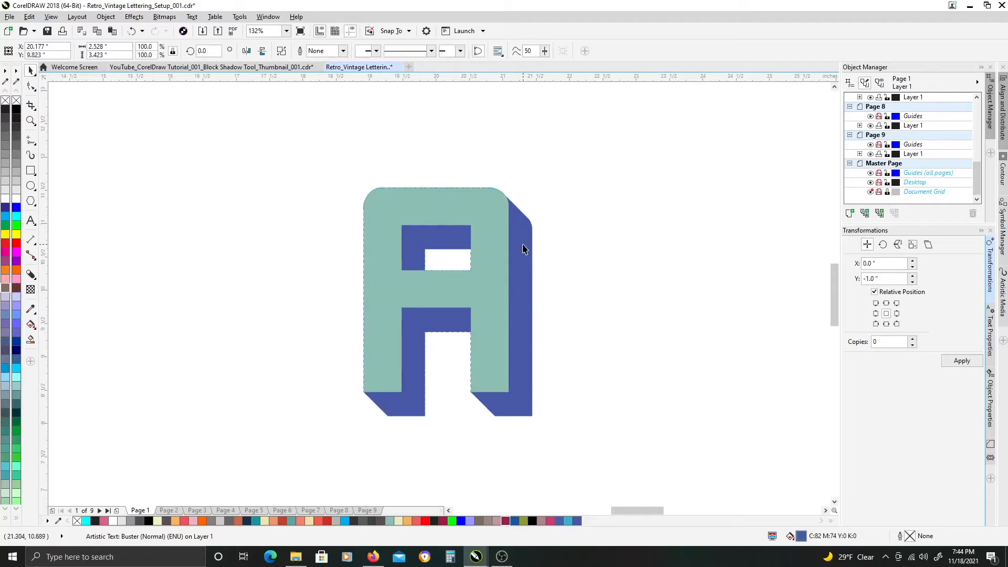
pyautogui.moveTo(519, 264); pyautogui.dragTo(694, 262)
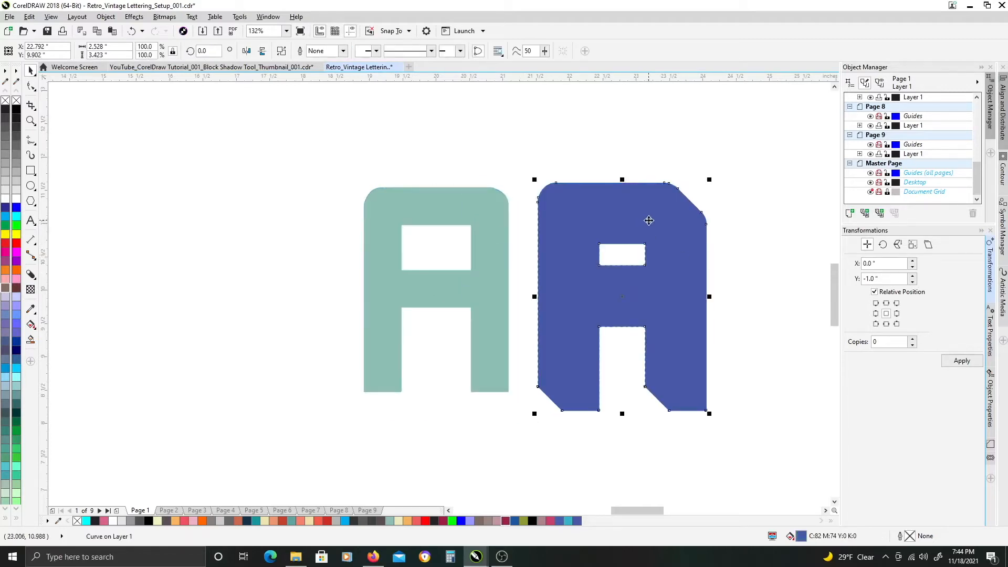
pyautogui.moveTo(647, 218); pyautogui.dragTo(649, 232)
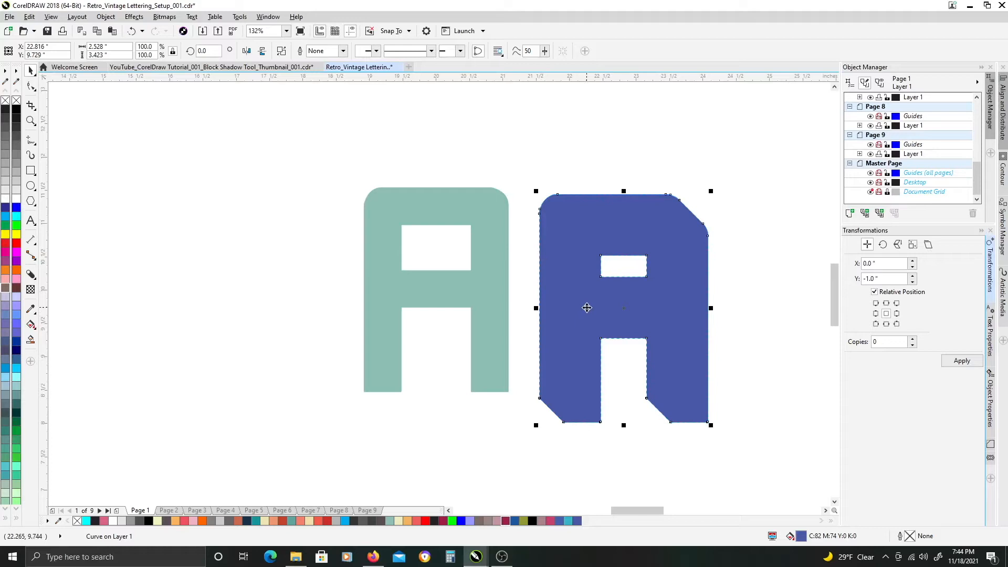
pyautogui.hotkey('ctrl', 'z')
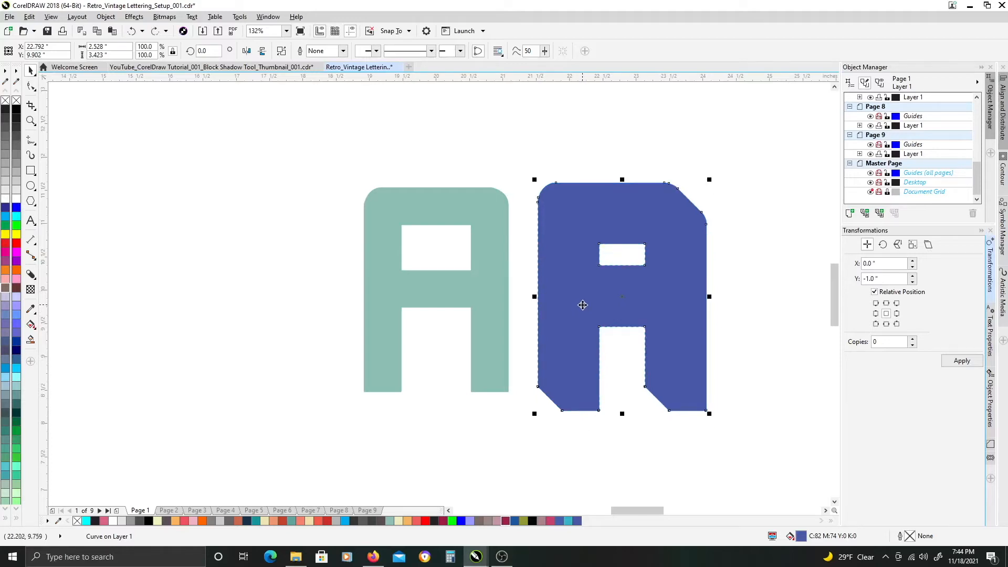
# Undo the shadow's move and separation, and turn on Simplify for the letter A's block shadow.
pyautogui.hotkey('ctrl', 'z')
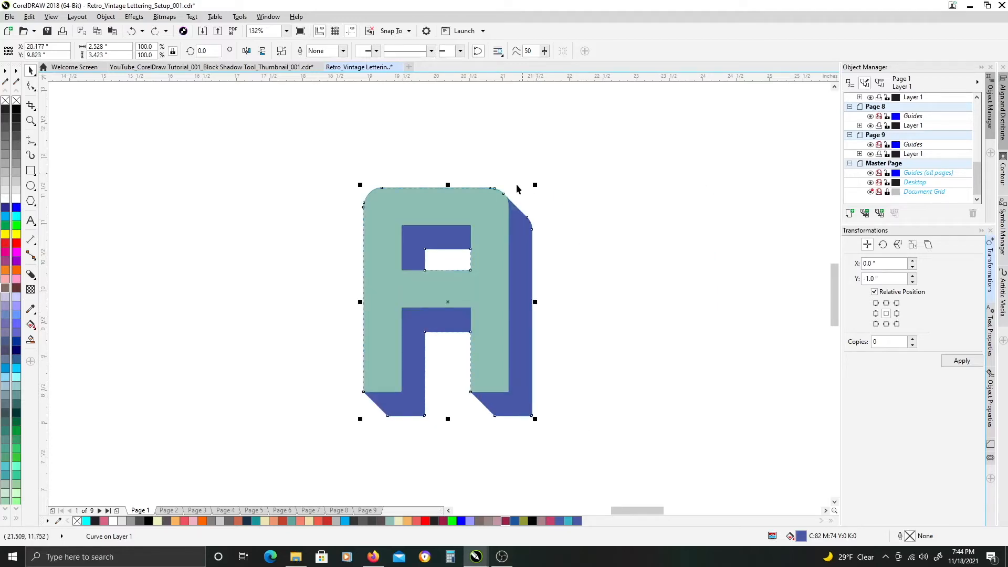
pyautogui.hotkey('ctrl', 'z')
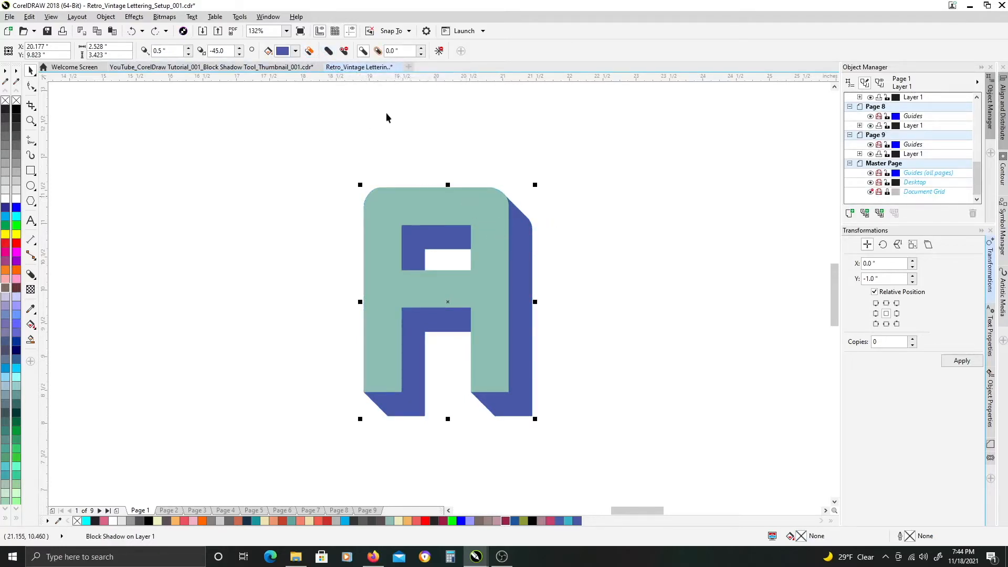
pyautogui.click(328, 50)
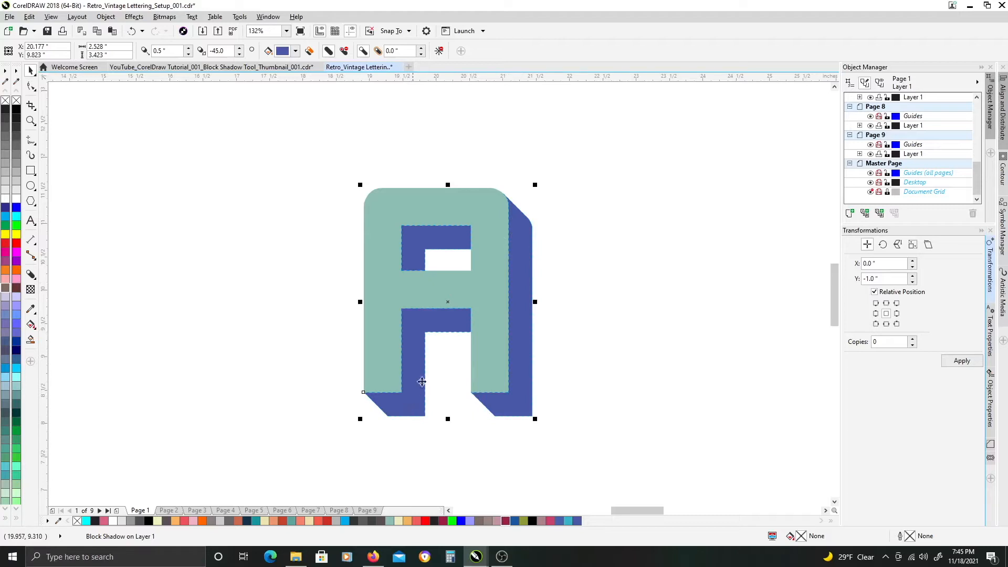
pyautogui.click(328, 51)
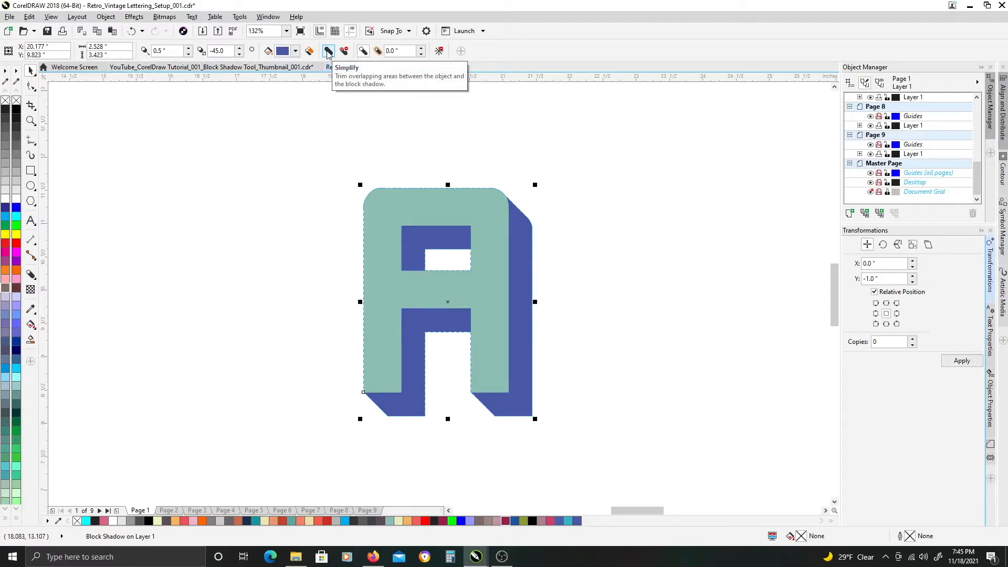
pyautogui.click(328, 51)
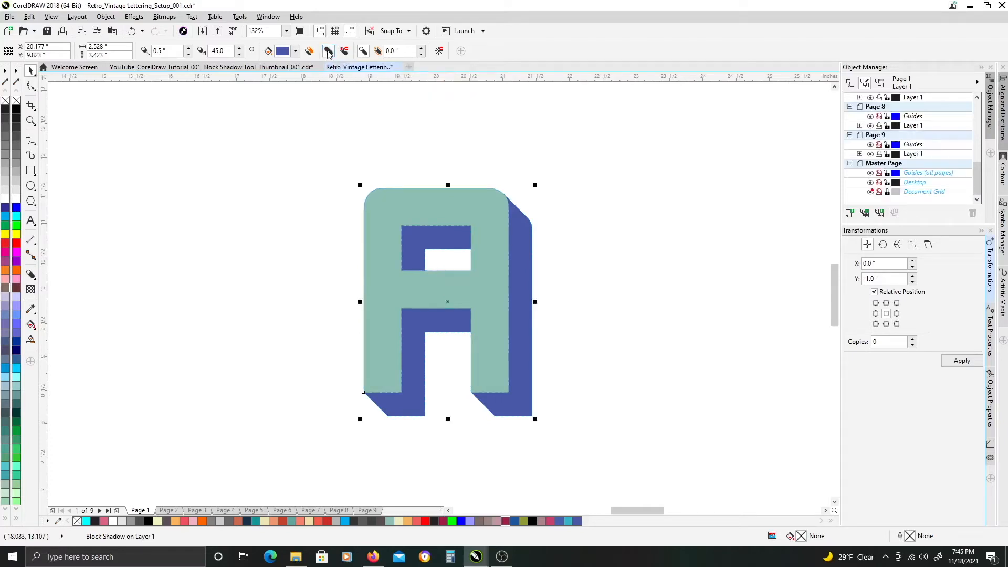
# Separate the simplified shadow from the letter A and move it right, centered at about X 22.9 in, Y 9.8 in.
pyautogui.click(520, 253)
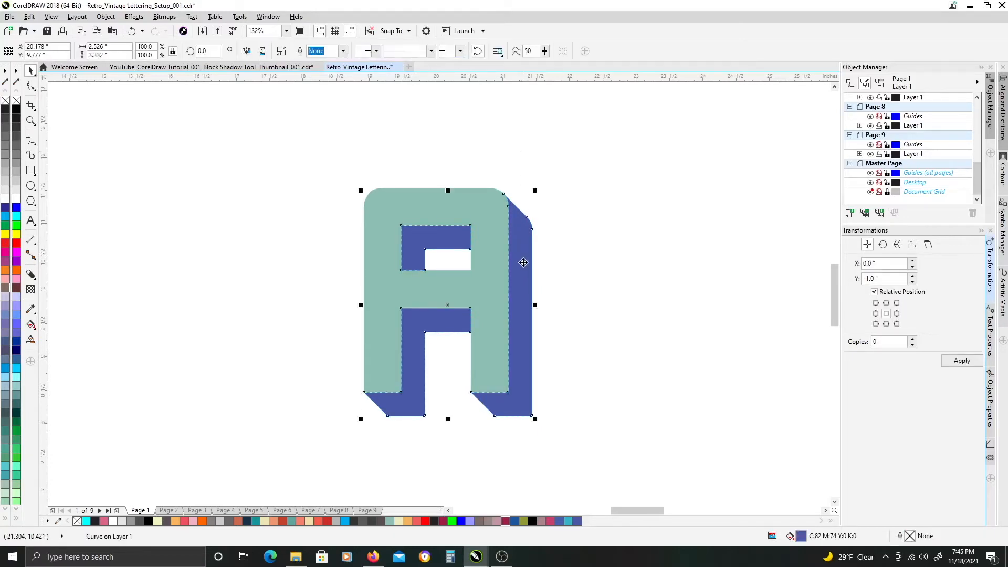
pyautogui.moveTo(522, 263); pyautogui.dragTo(702, 263)
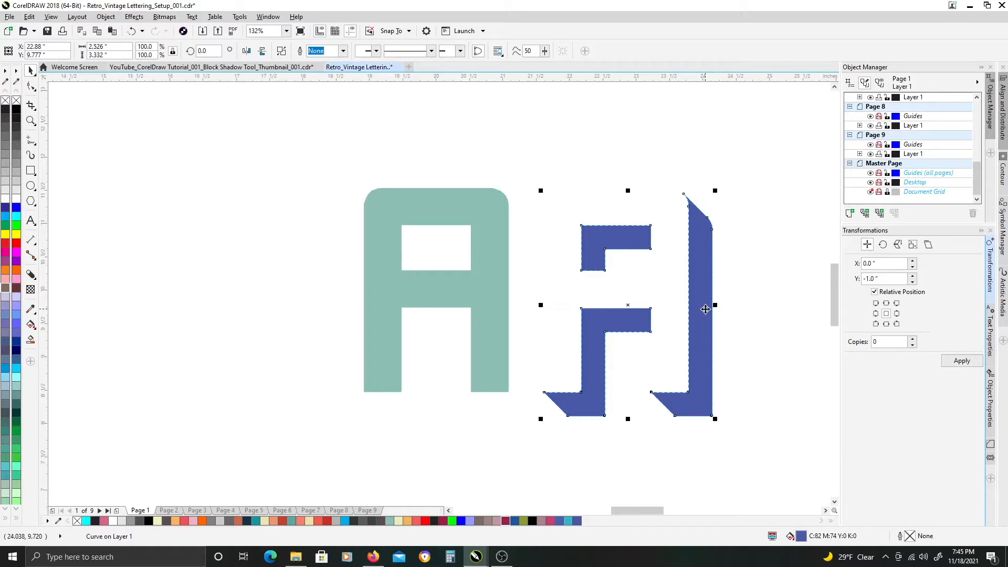
# Undo the simplified shadow's move and separation, and turn Simplify off for the block shadow.
pyautogui.hotkey('ctrl', 'z')
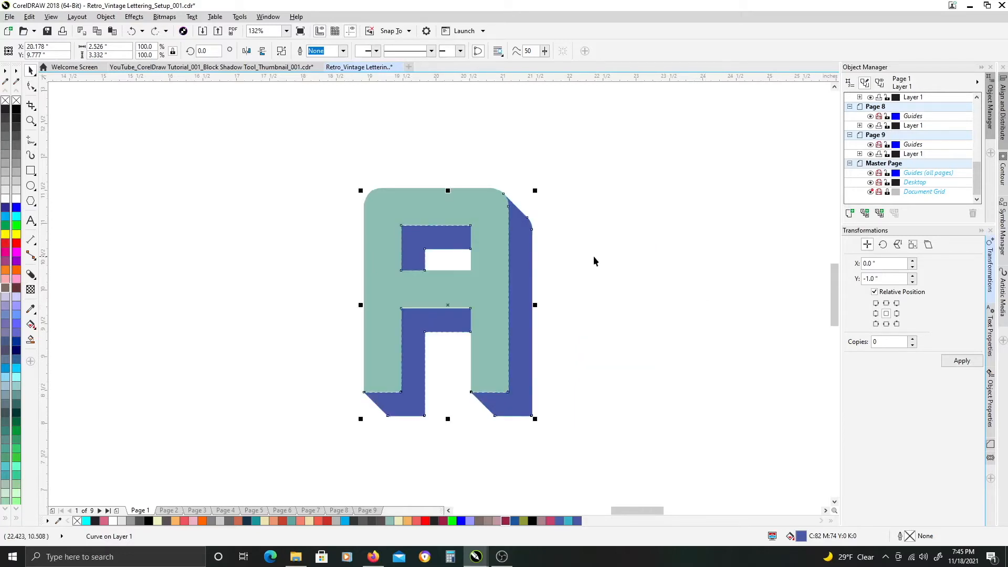
pyautogui.hotkey('ctrl', 'z')
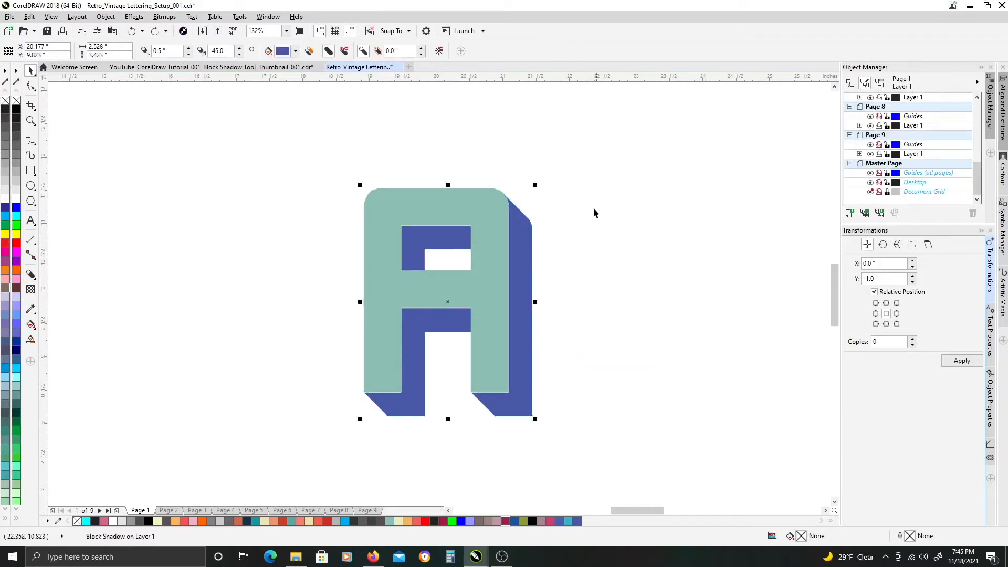
pyautogui.click(328, 51)
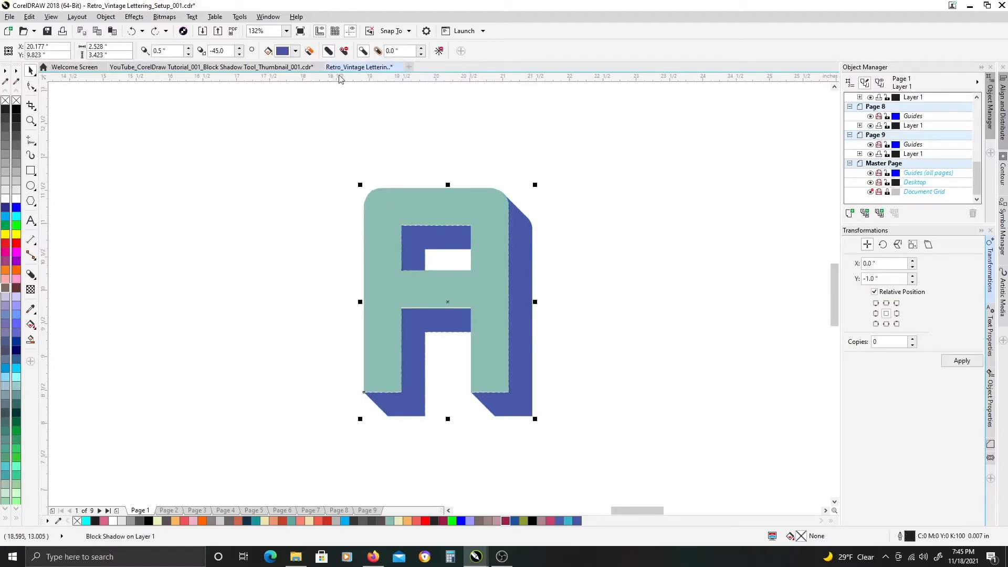
pyautogui.click(328, 51)
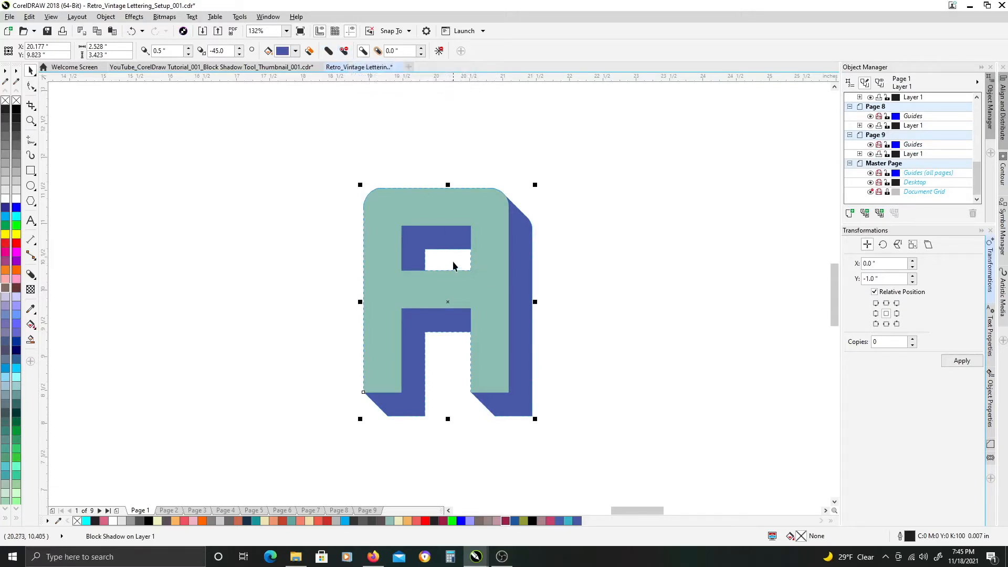
# Try removing the hole inside the letter A's block shadow, switching the option on and off to compare.
pyautogui.click(342, 52)
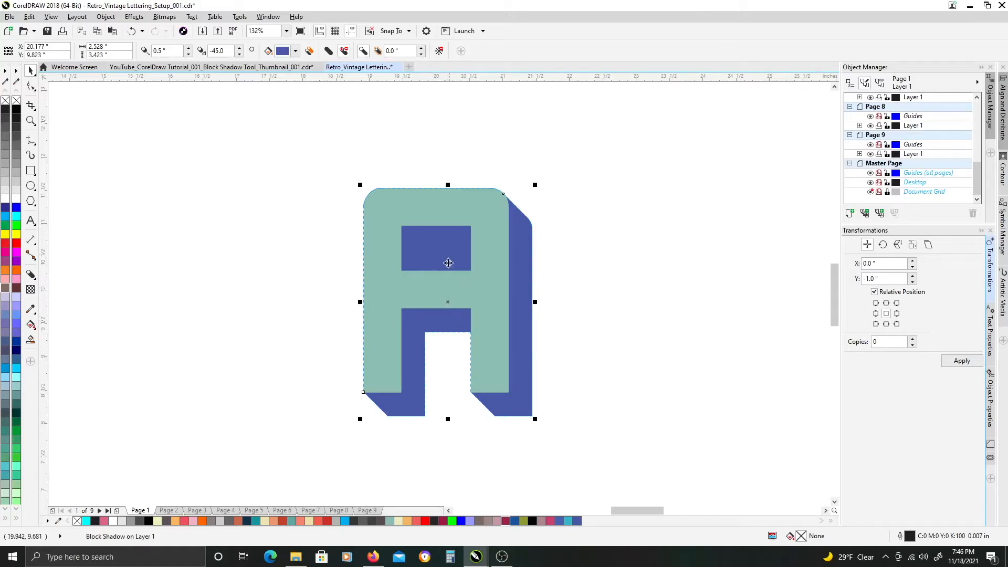
pyautogui.click(344, 51)
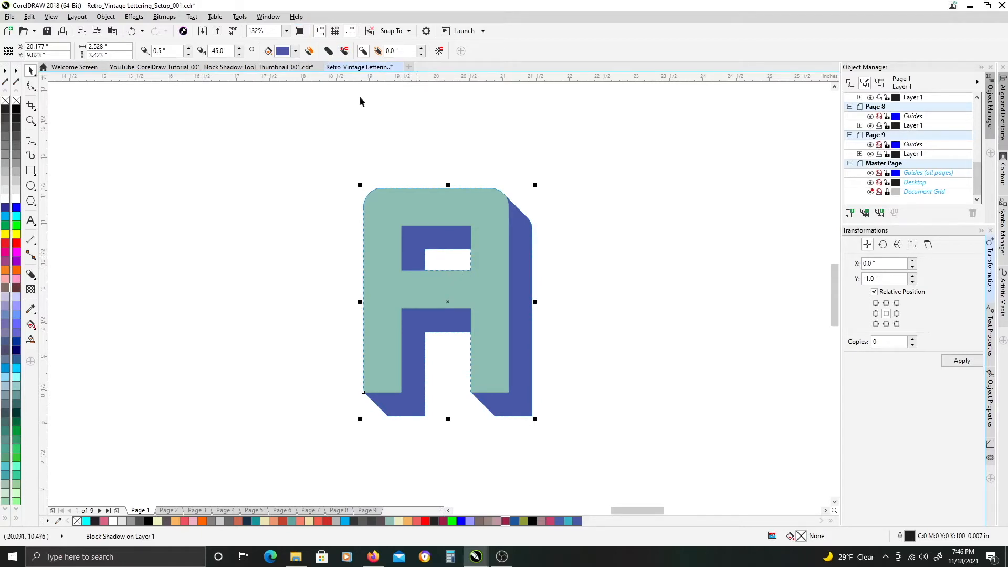
pyautogui.click(344, 51)
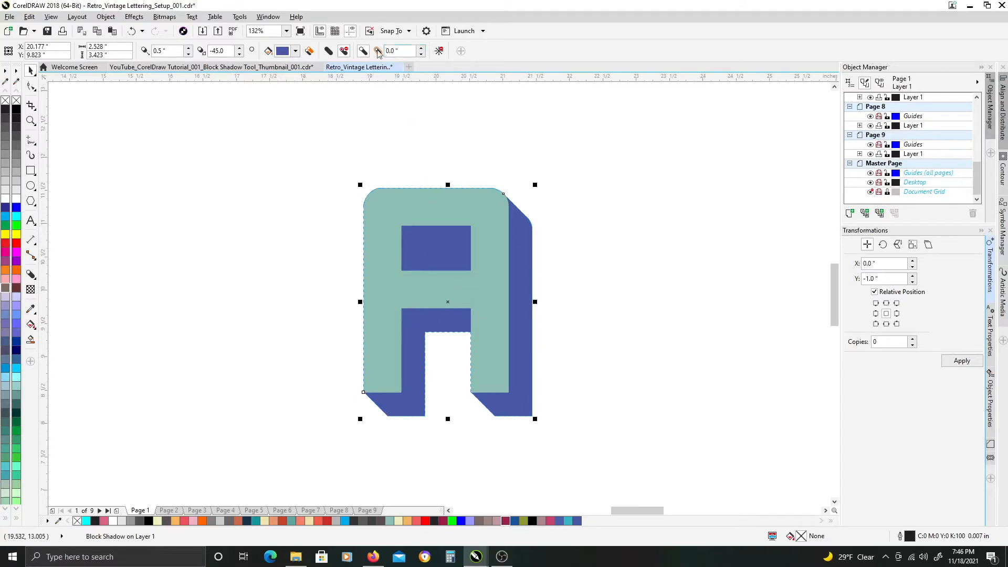
pyautogui.click(344, 51)
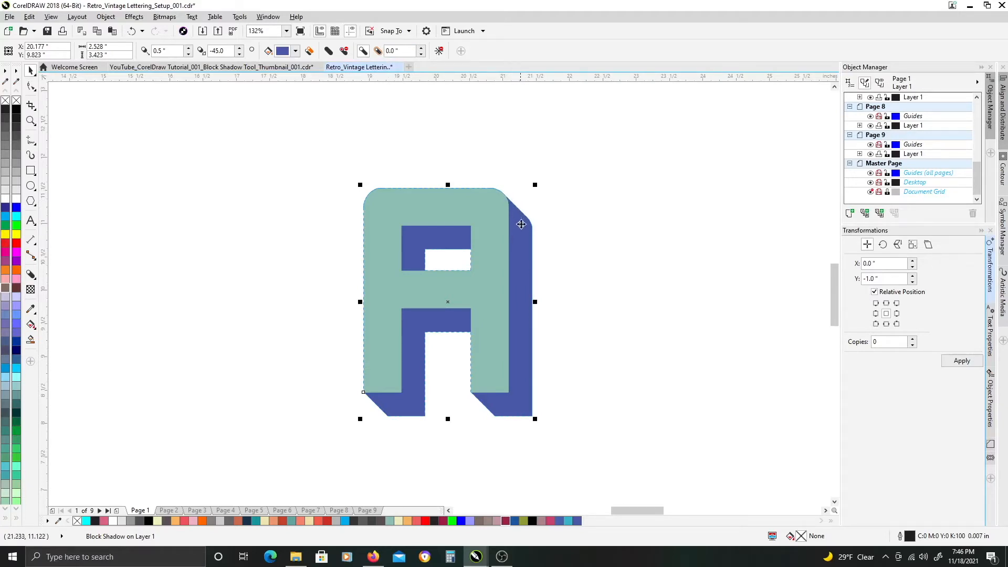
# Expand the letter A's block shadow by 0.1 in and turn on Simplify to trim the overlap with the letter.
pyautogui.click(400, 50)
pyautogui.write('.05')
pyautogui.press('Return')
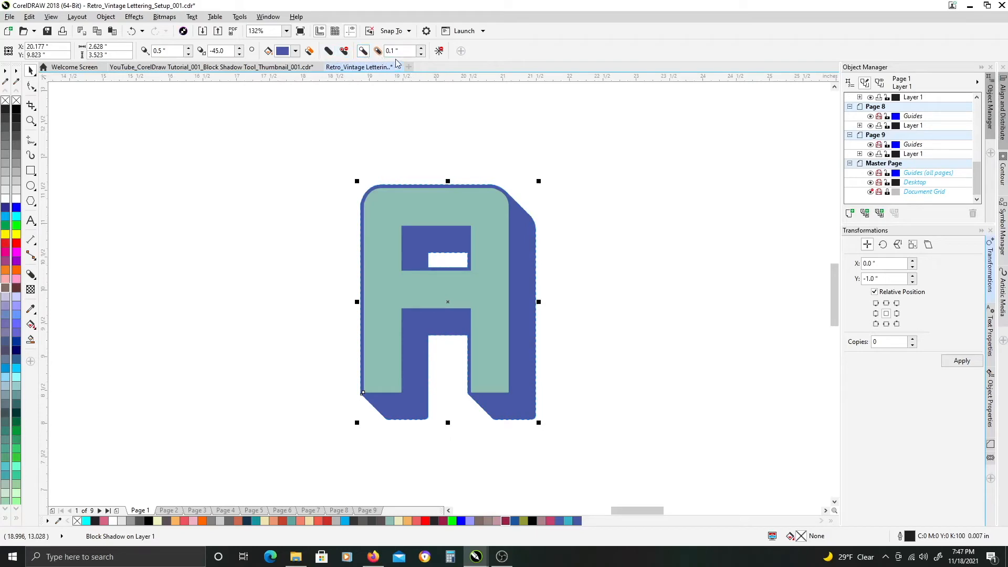
pyautogui.click(327, 53)
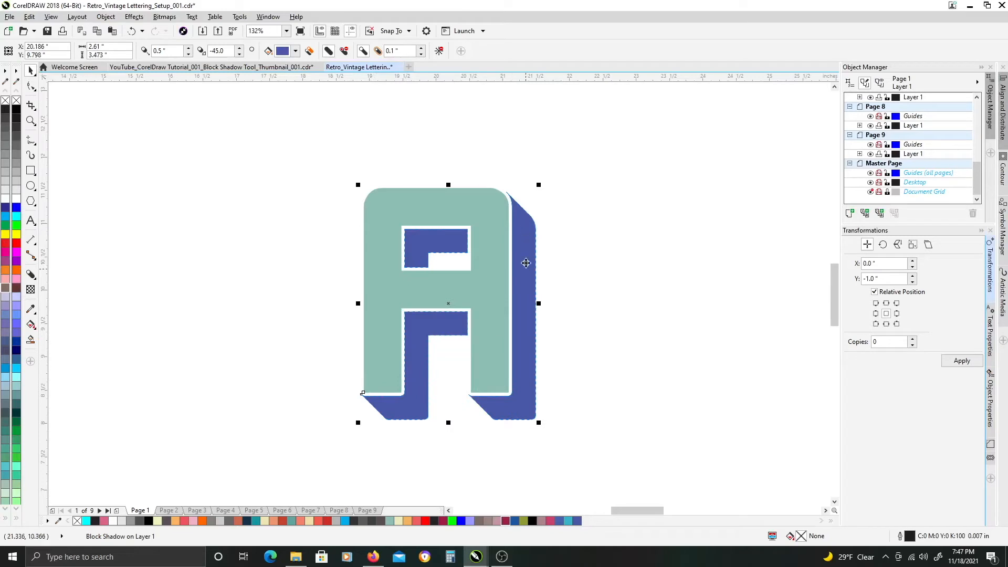
# Increase the block shadow's expansion to 0.27 in to widen the gap around the letter A.
pyautogui.click(420, 48)
pyautogui.click(420, 48)
pyautogui.click(420, 48)
pyautogui.click(420, 47)
pyautogui.click(420, 47)
pyautogui.click(420, 48)
pyautogui.click(420, 48)
pyautogui.click(420, 48)
pyautogui.click(420, 48)
pyautogui.click(420, 48)
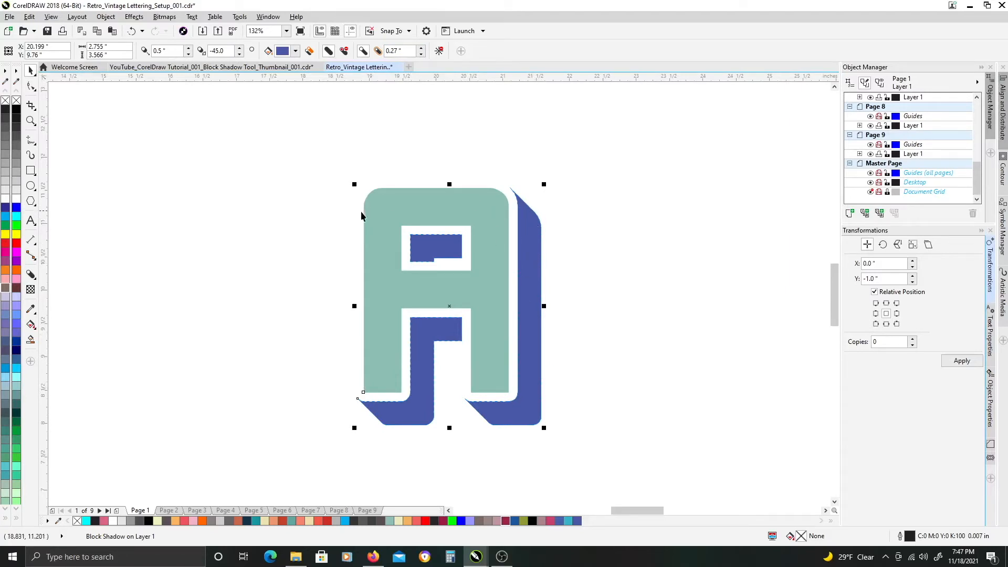
# Compare the expanded block shadow with Simplify off and on, leaving Simplify on.
pyautogui.click(329, 51)
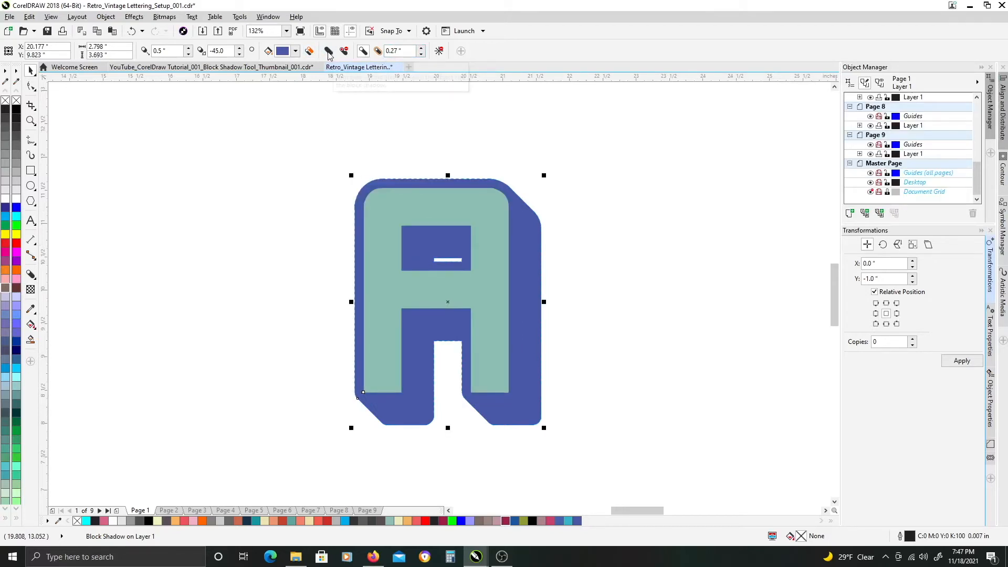
pyautogui.click(329, 53)
pyautogui.click(329, 53)
pyautogui.click(329, 53)
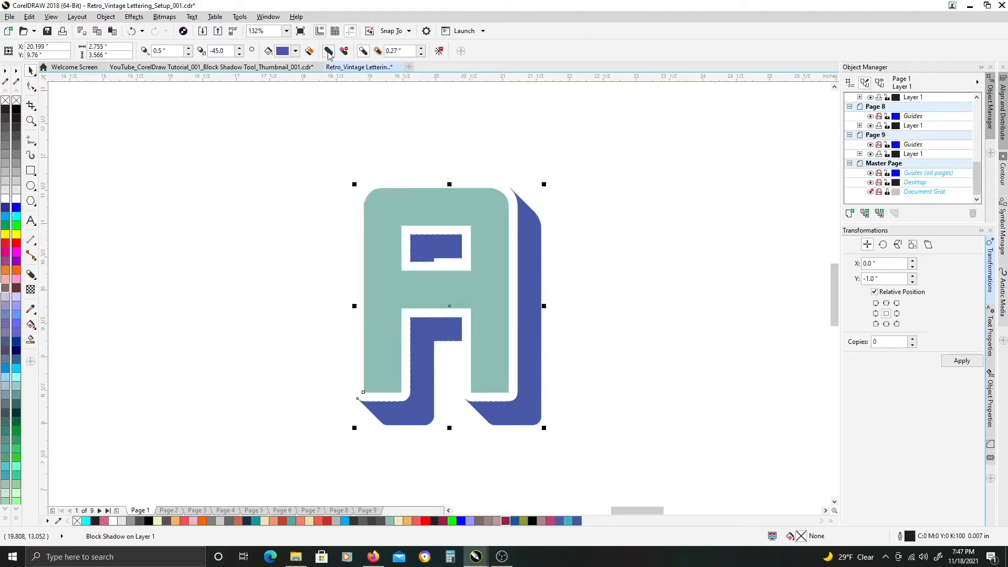
# Set the block shadow's expansion amount to 0.1 in.
pyautogui.moveTo(404, 51); pyautogui.dragTo(352, 43)
pyautogui.write('0.1')
pyautogui.press('Return')
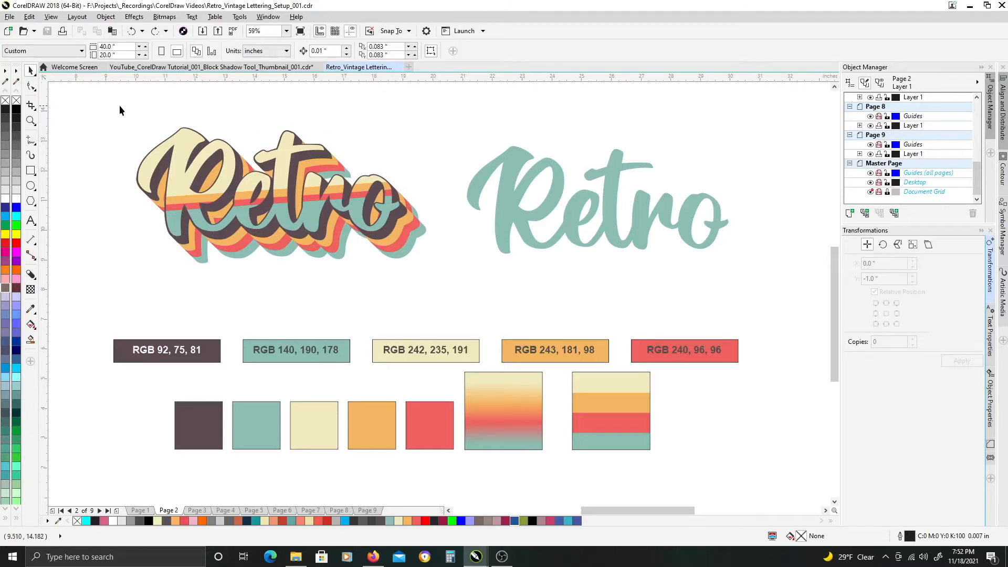
# Examine the finished multicolor Retro lettering on Page 2 and the plain green Retro text beside it.
pyautogui.moveTo(112, 109); pyautogui.dragTo(443, 290)
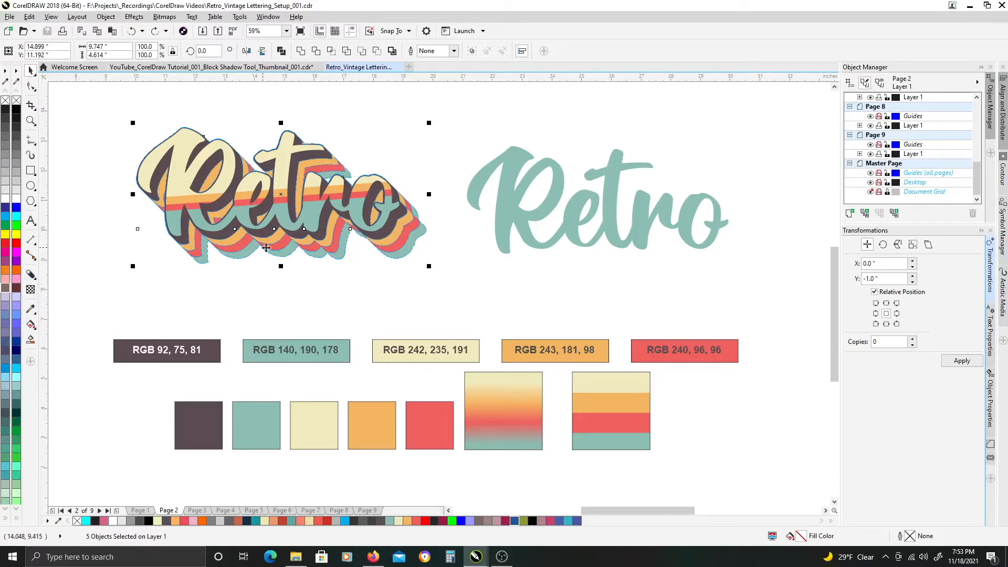
pyautogui.click(313, 292)
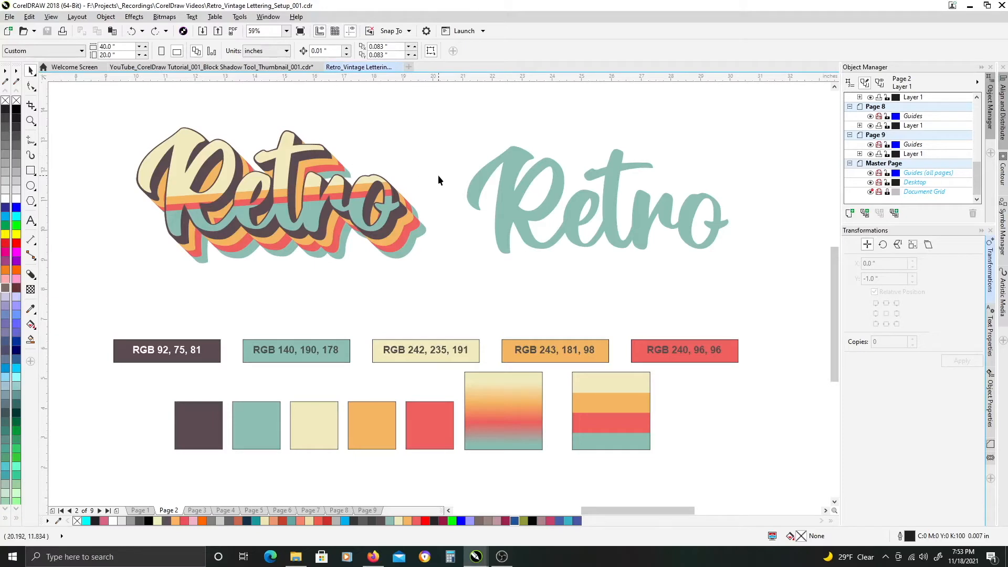
pyautogui.click(506, 208)
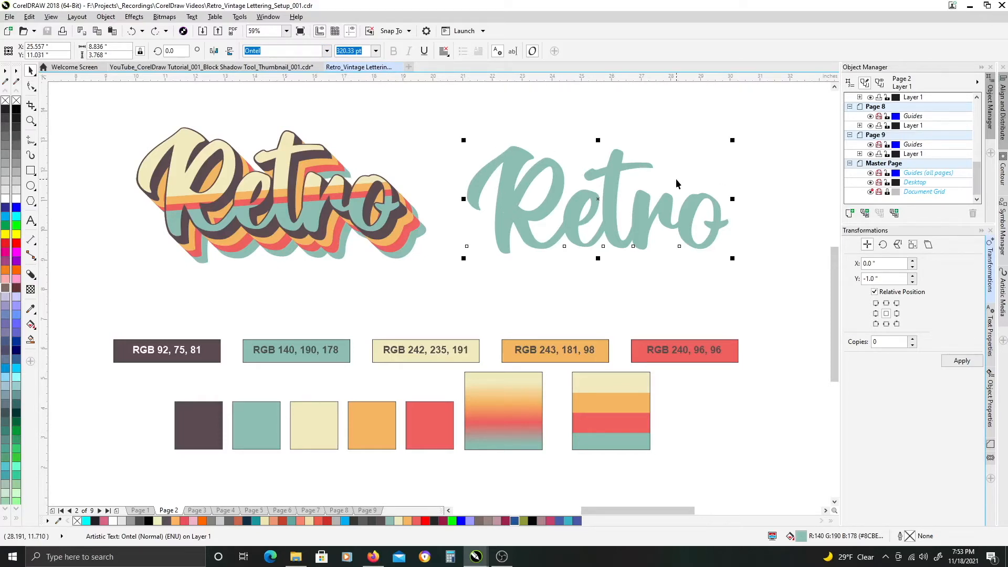
pyautogui.click(669, 135)
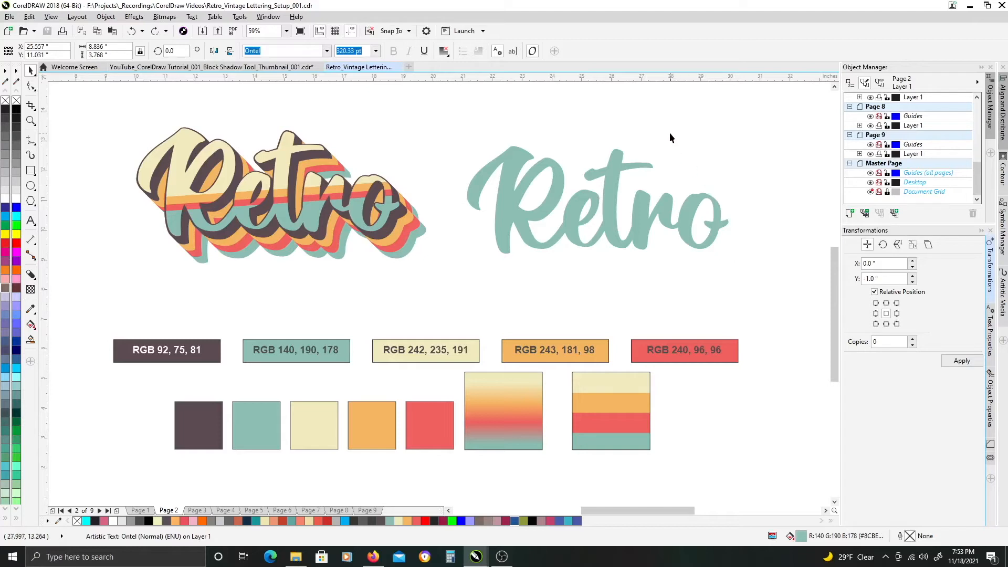
# Try a freehand block shadow on the plain Retro text, about 0.98 in deep at about 313°, and clear it.
pyautogui.click(610, 195)
pyautogui.click(30, 275)
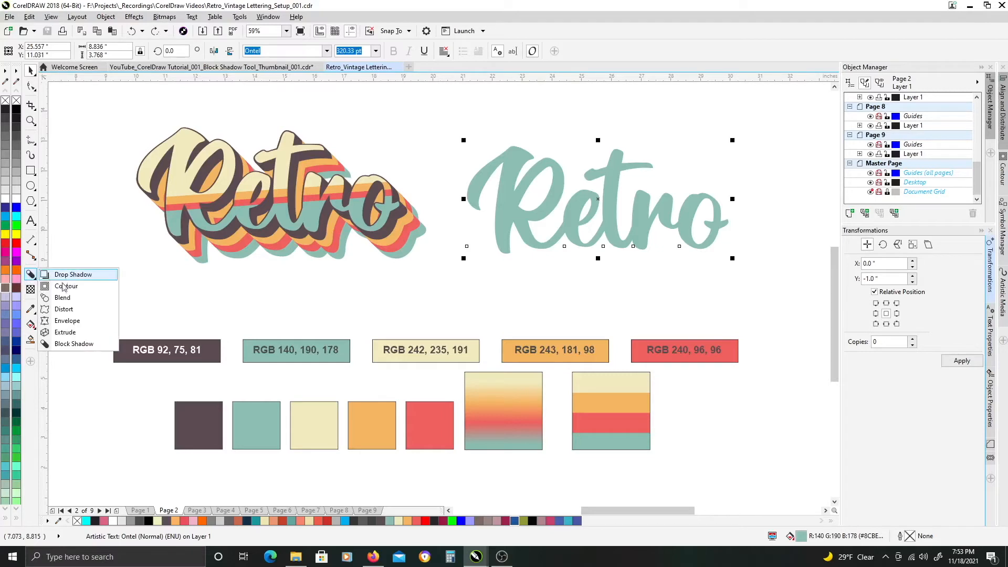
pyautogui.click(77, 344)
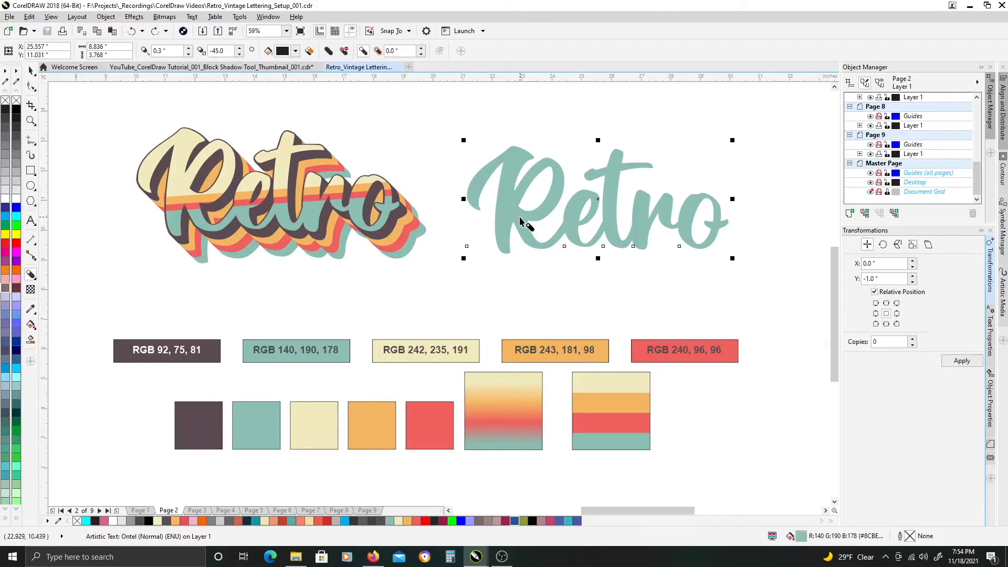
pyautogui.moveTo(519, 222); pyautogui.dragTo(618, 222)
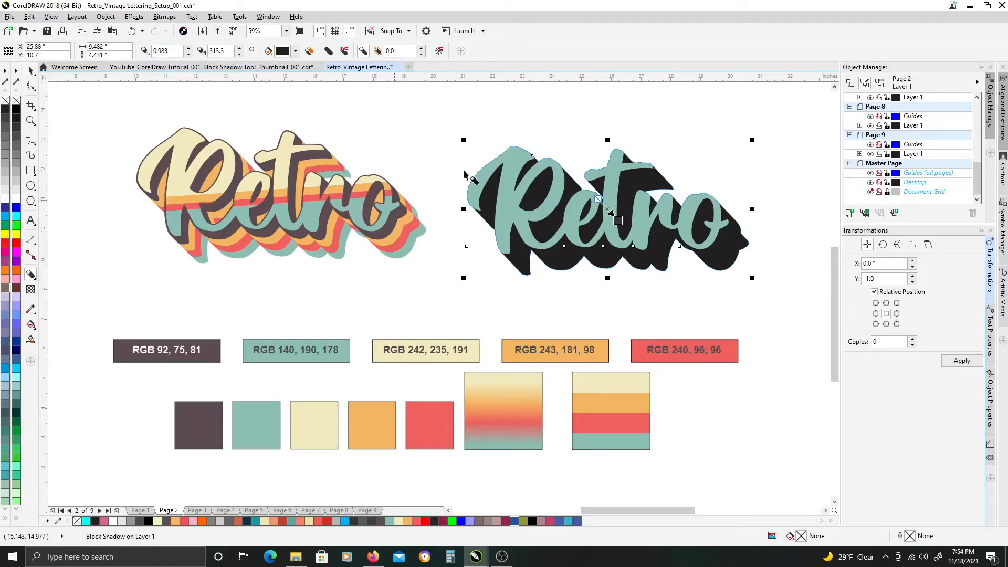
pyautogui.click(439, 51)
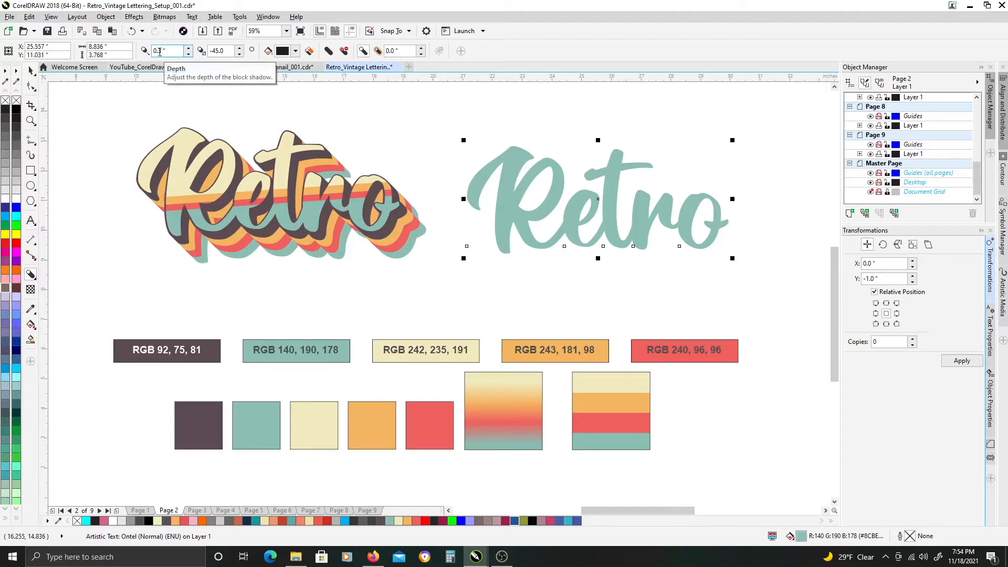
# Give the plain Retro text a black block shadow 0.3 in deep at -45° and expand it by 0.1 in.
pyautogui.click(188, 52)
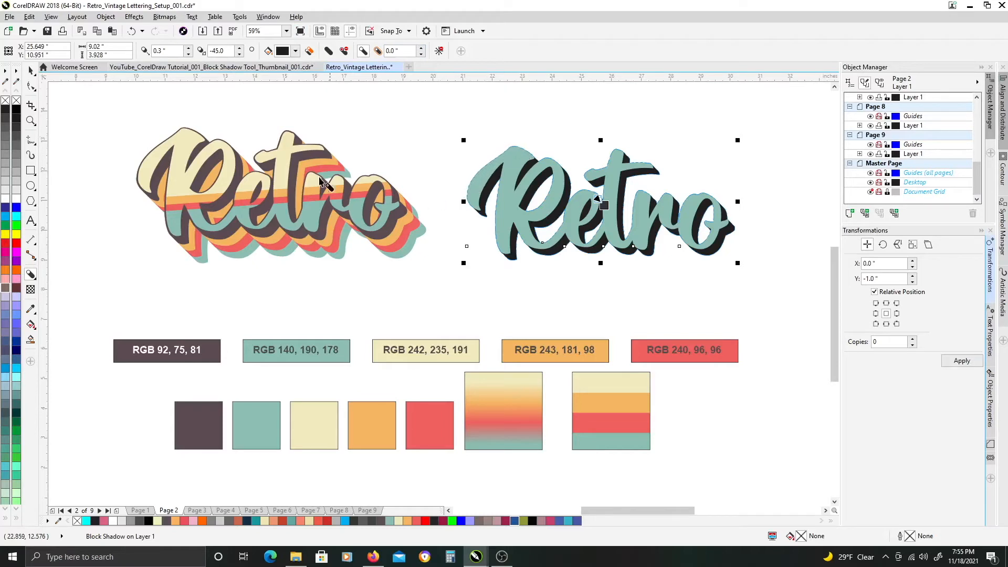
pyautogui.scroll(5, 282, 152)
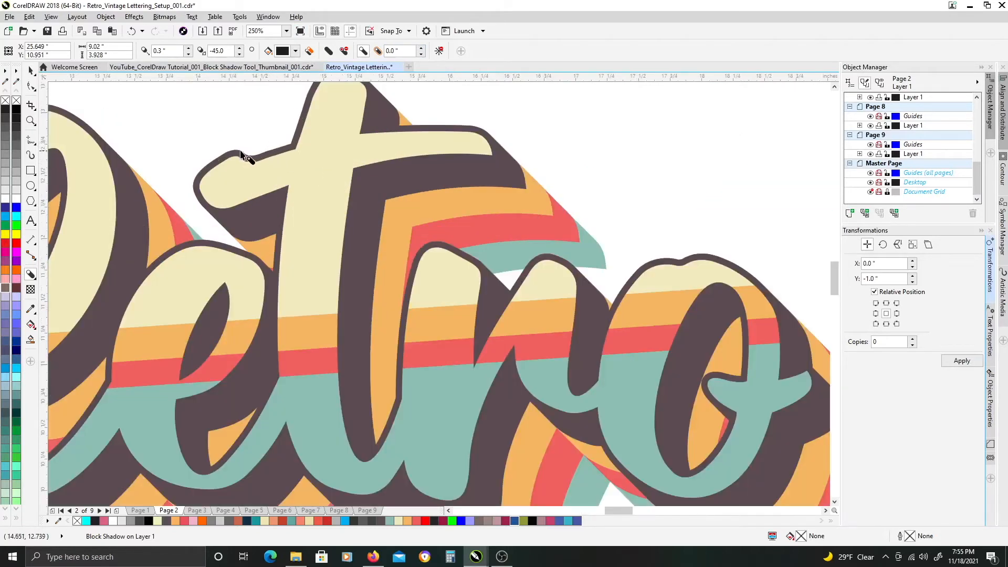
pyautogui.moveTo(426, 128); pyautogui.dragTo(442, 179)
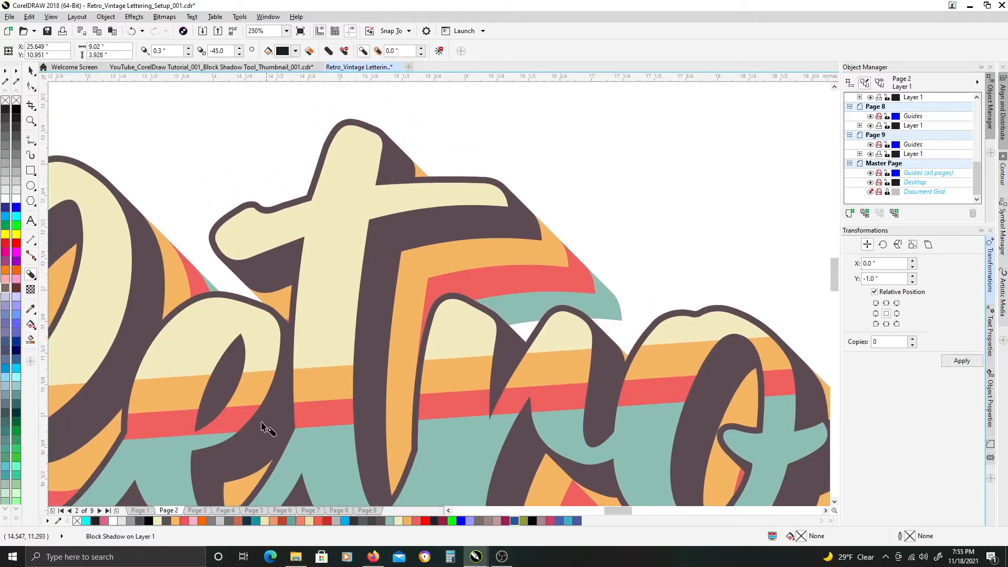
pyautogui.scroll(-3, 362, 269)
pyautogui.scroll(-1, 530, 273)
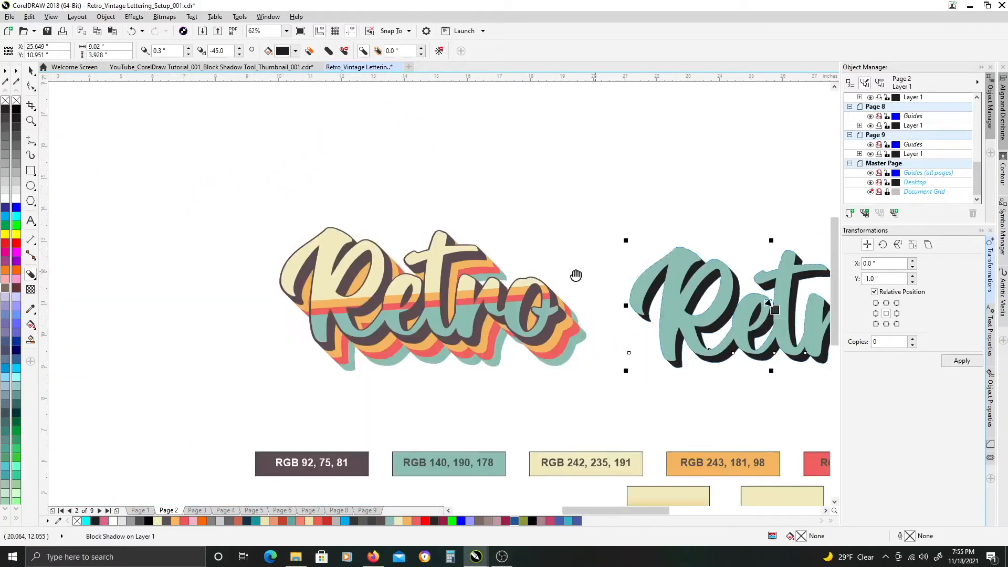
pyautogui.hscroll(3, 576, 275)
pyautogui.click(402, 51)
pyautogui.write('.1')
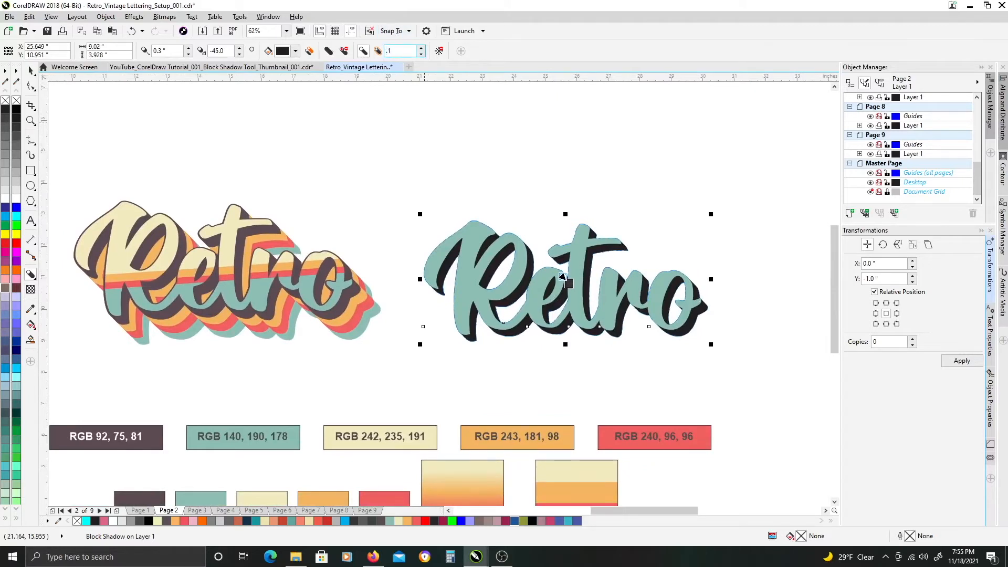
pyautogui.press('Return')
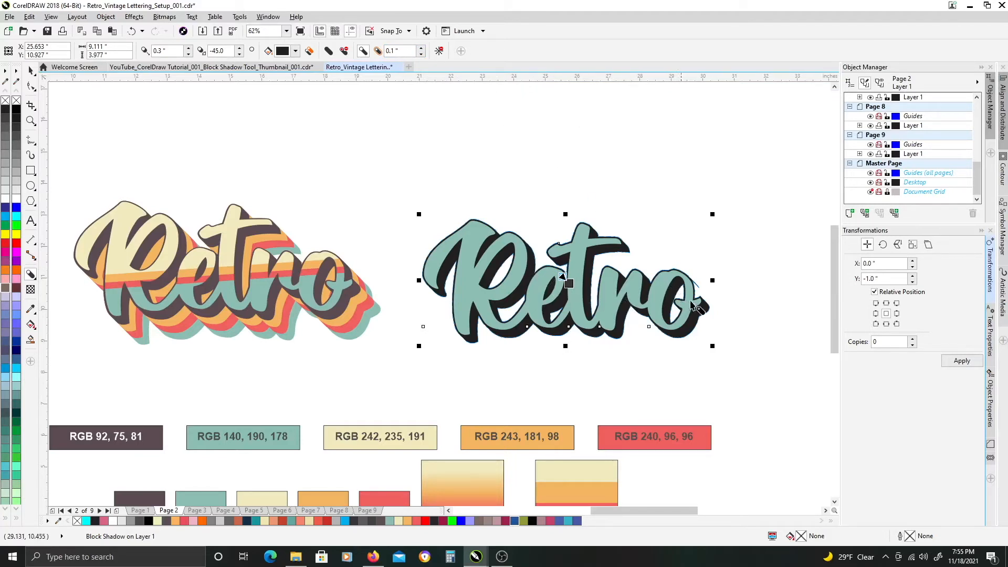
# Set the Retro block shadow's expansion to 0.11 in, checking the gap beside the letter o at 0.1 and 0.11 in.
pyautogui.scroll(2, 674, 286)
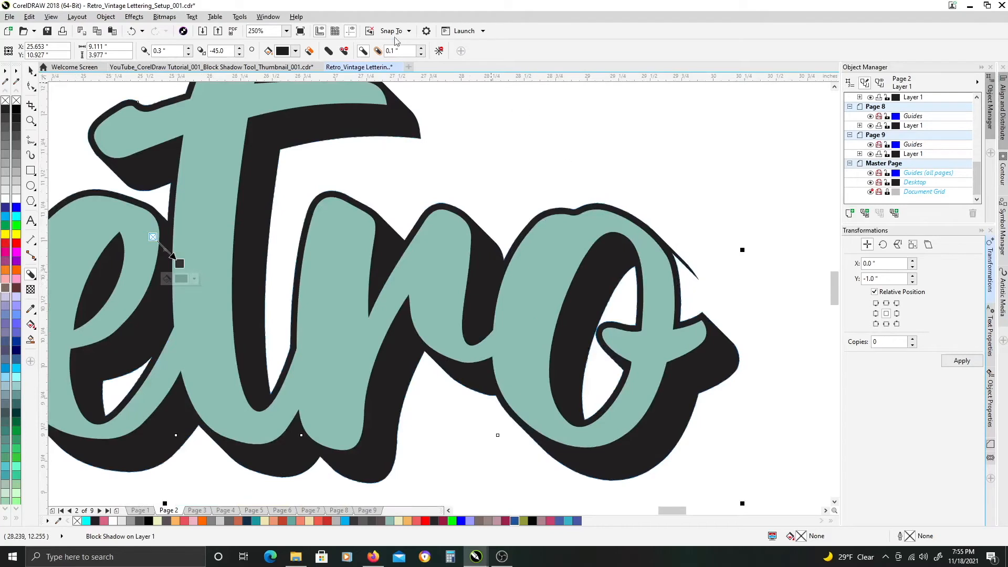
pyautogui.click(421, 48)
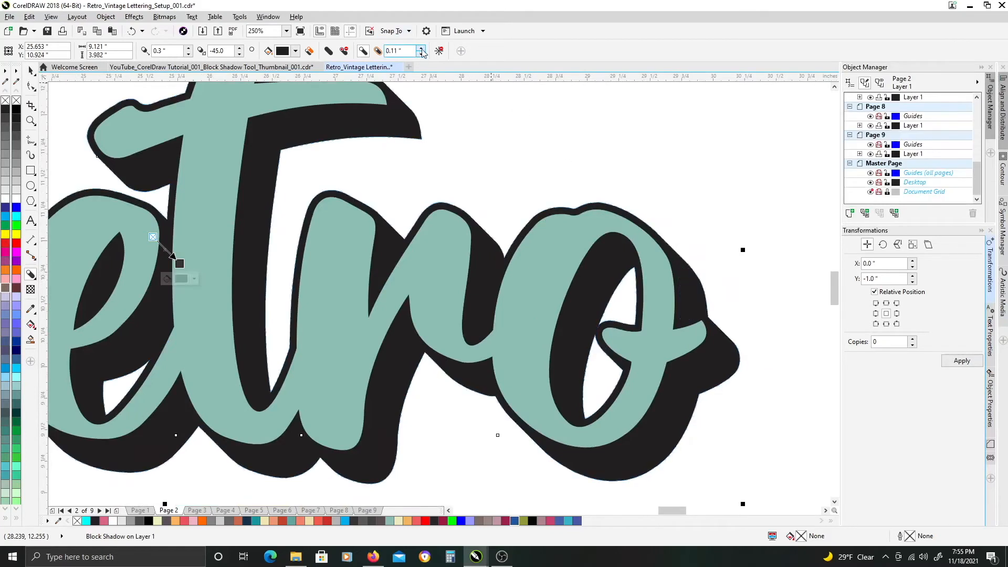
pyautogui.scroll(-1, 471, 176)
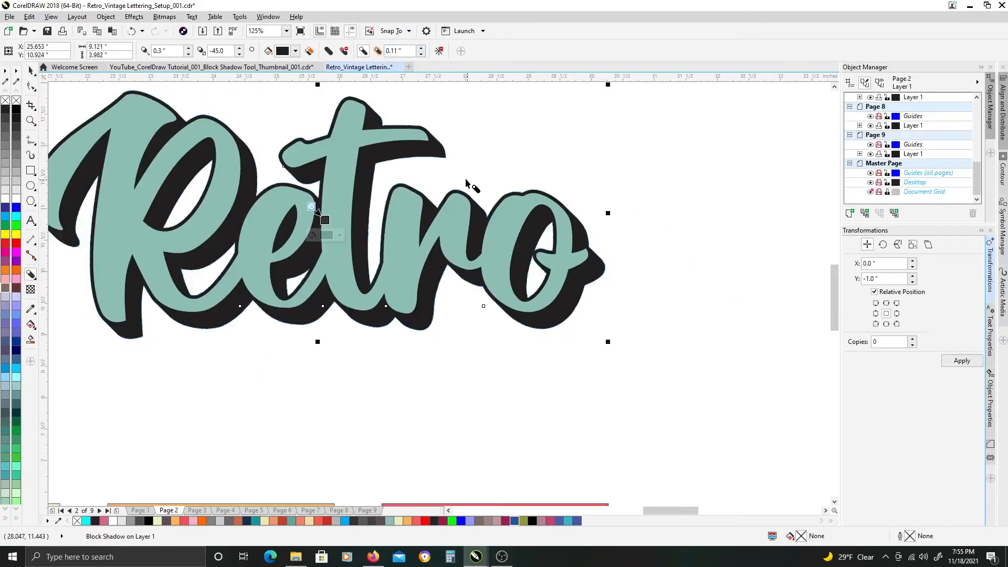
pyautogui.moveTo(390, 129); pyautogui.dragTo(469, 214)
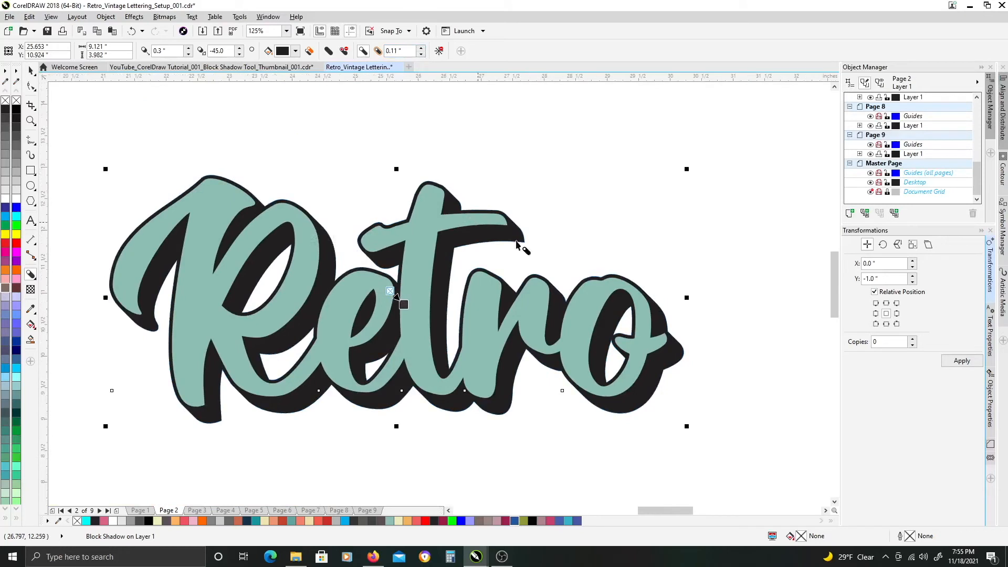
pyautogui.click(421, 53)
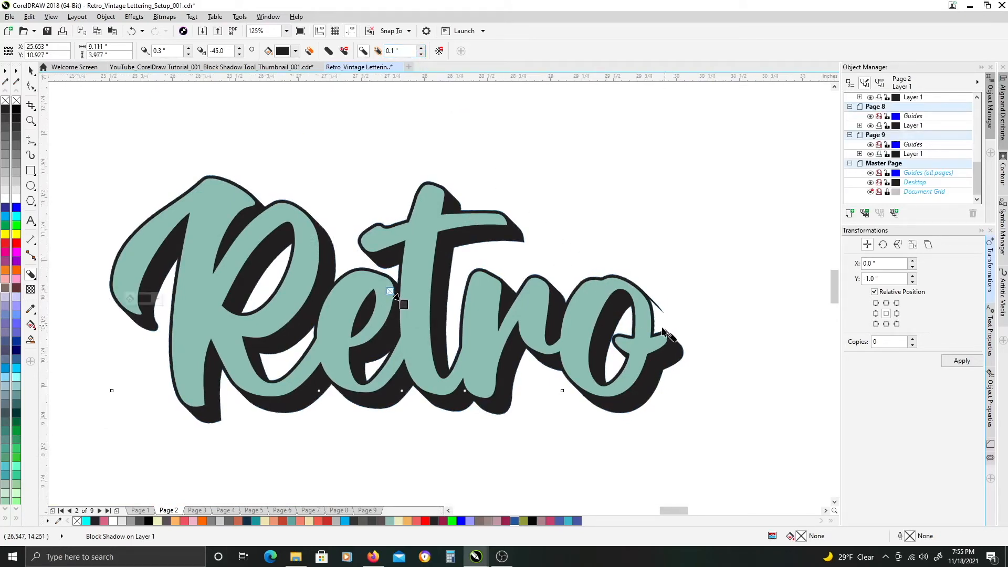
pyautogui.scroll(1, 666, 334)
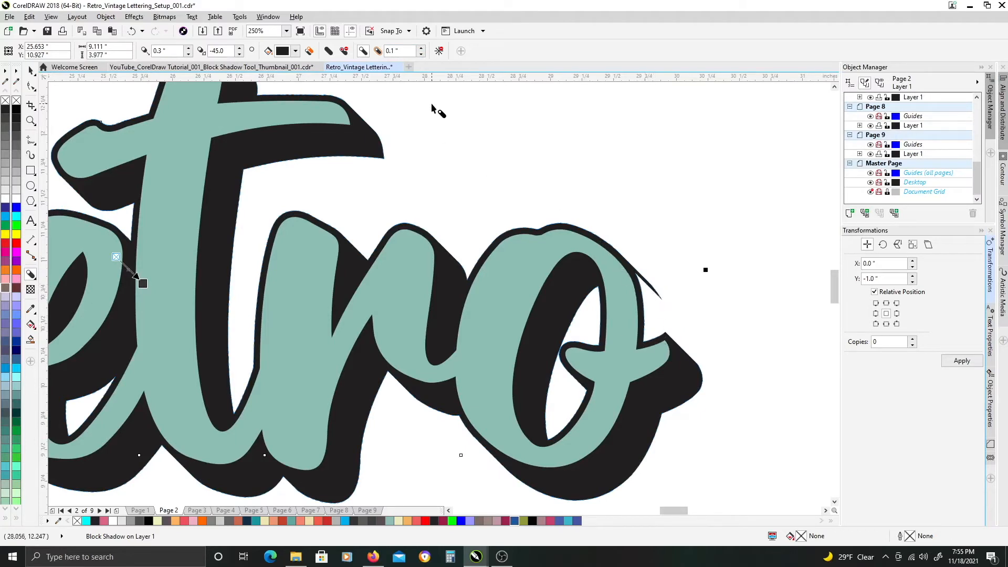
pyautogui.click(420, 49)
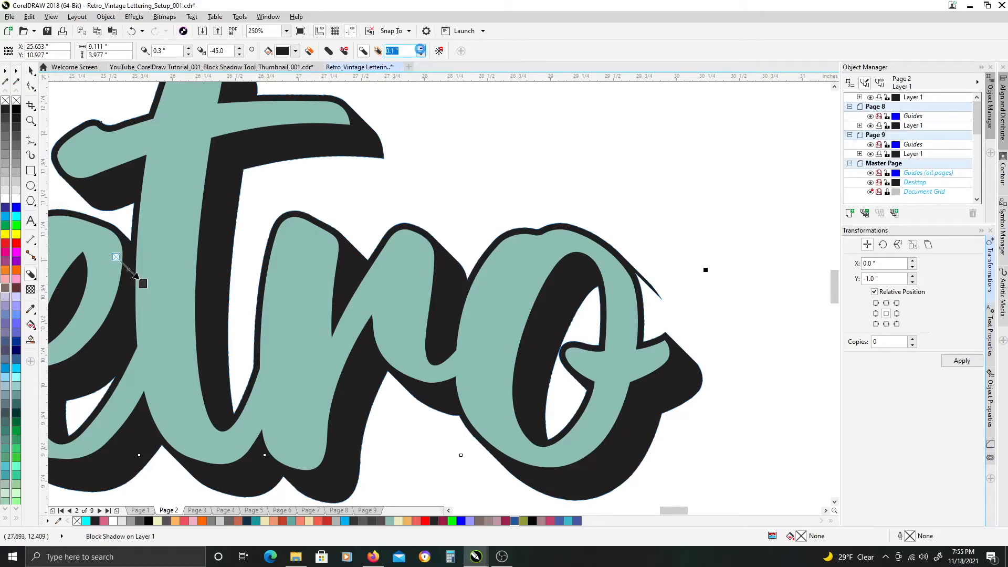
pyautogui.scroll(-2, 629, 265)
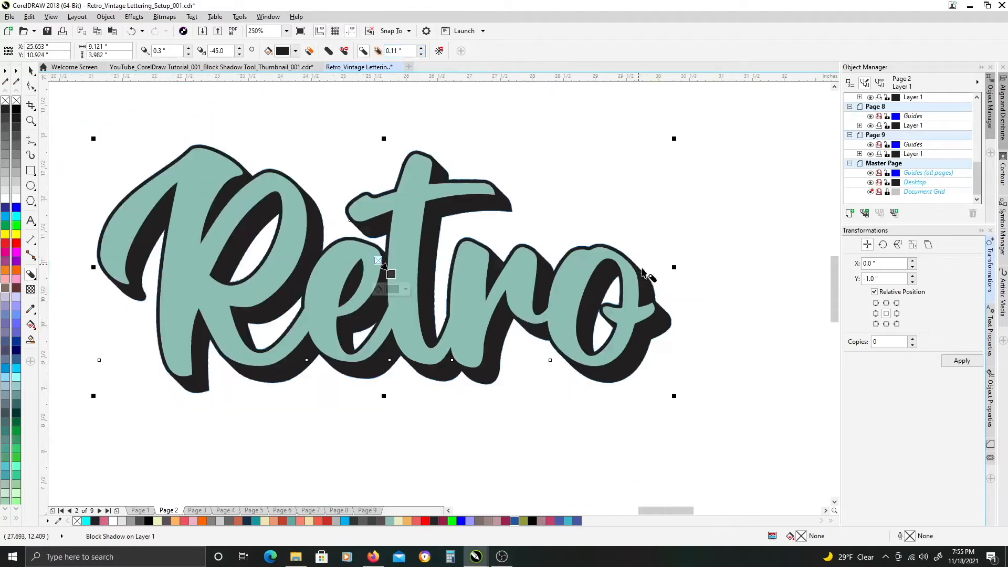
pyautogui.scroll(-1, 556, 241)
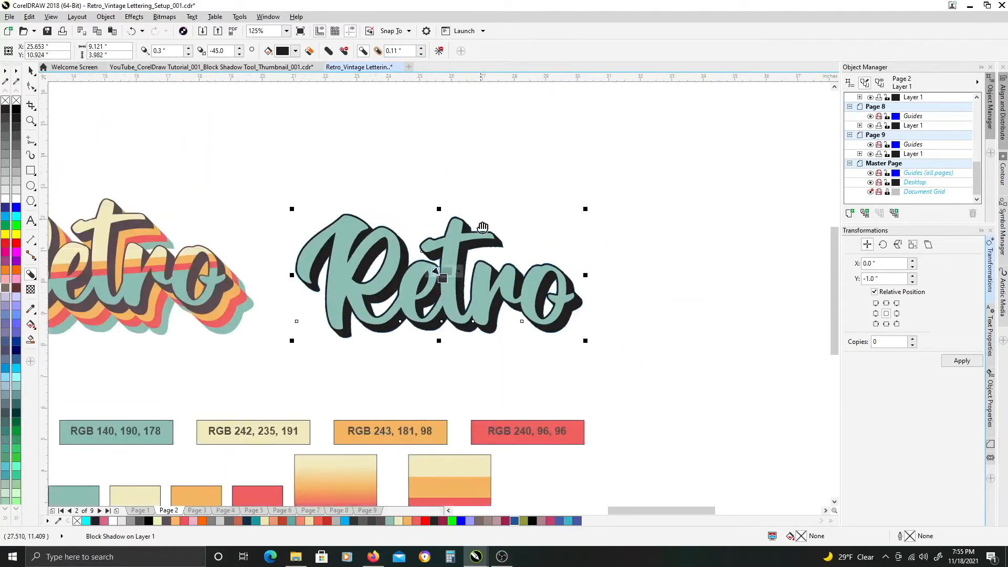
# Break the block shadow apart from the green Retro text and select the separated black shadow curve.
pyautogui.moveTo(424, 158); pyautogui.dragTo(488, 117)
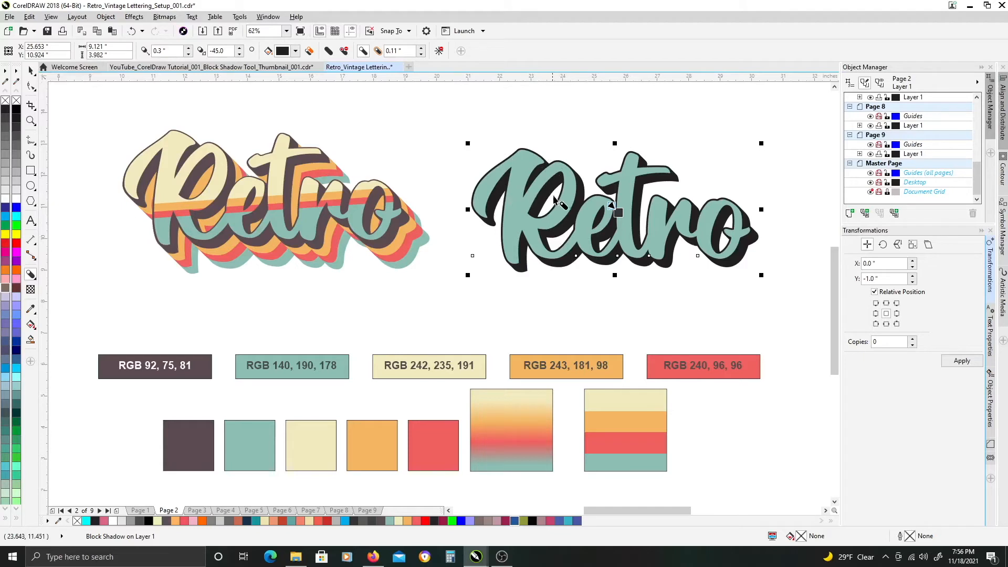
pyautogui.rightClick(667, 266)
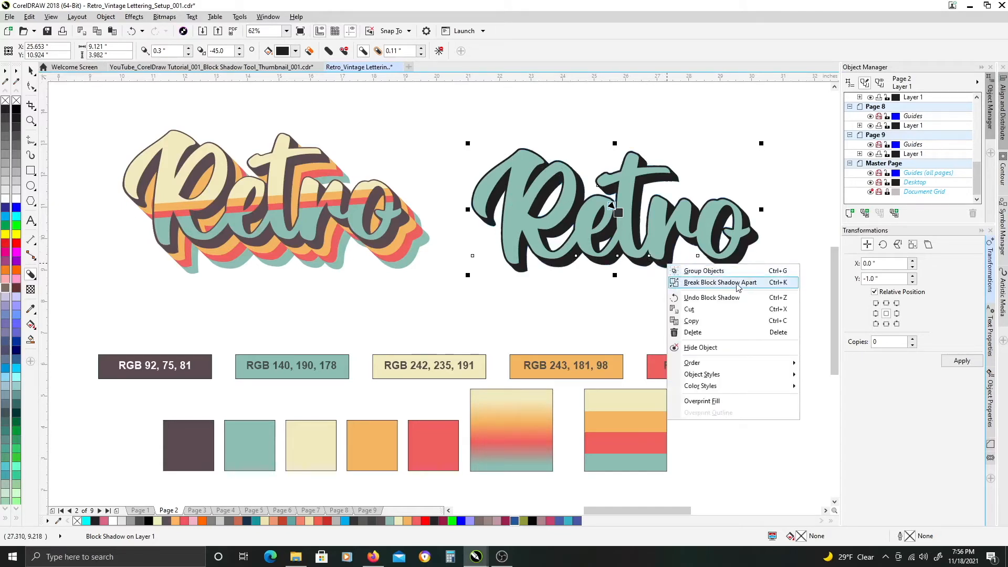
pyautogui.click(619, 288)
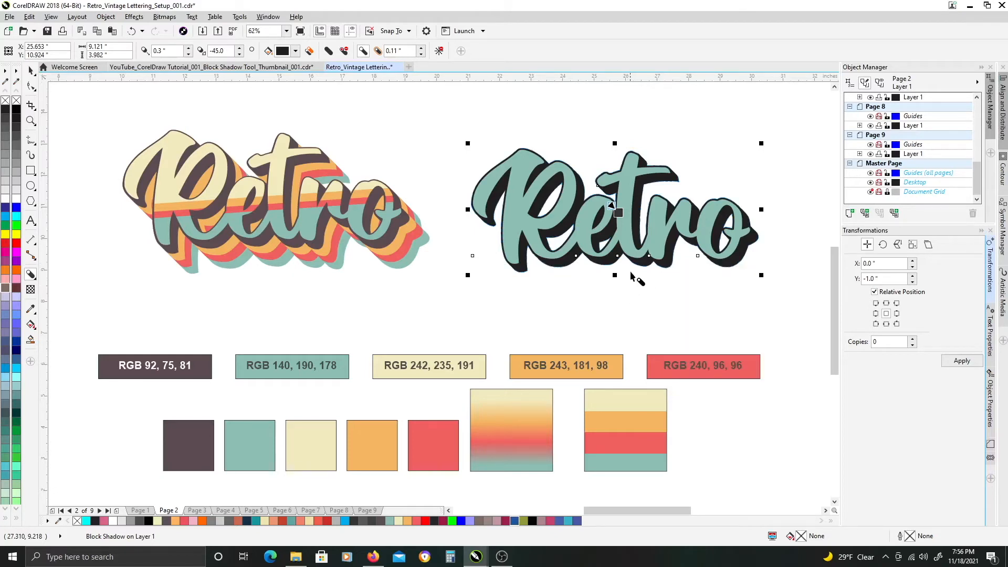
pyautogui.hotkey('ctrl', 'k')
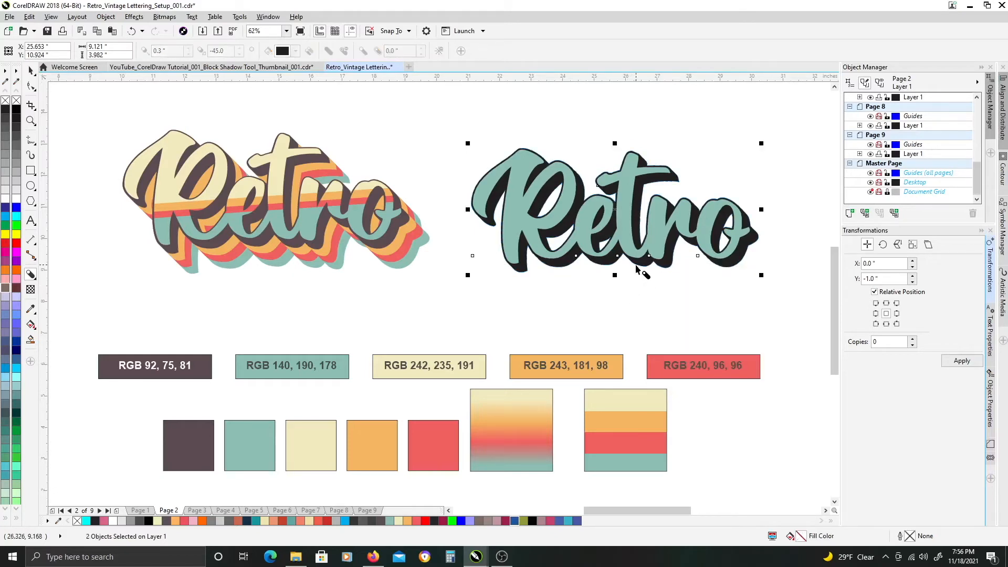
pyautogui.click(677, 166)
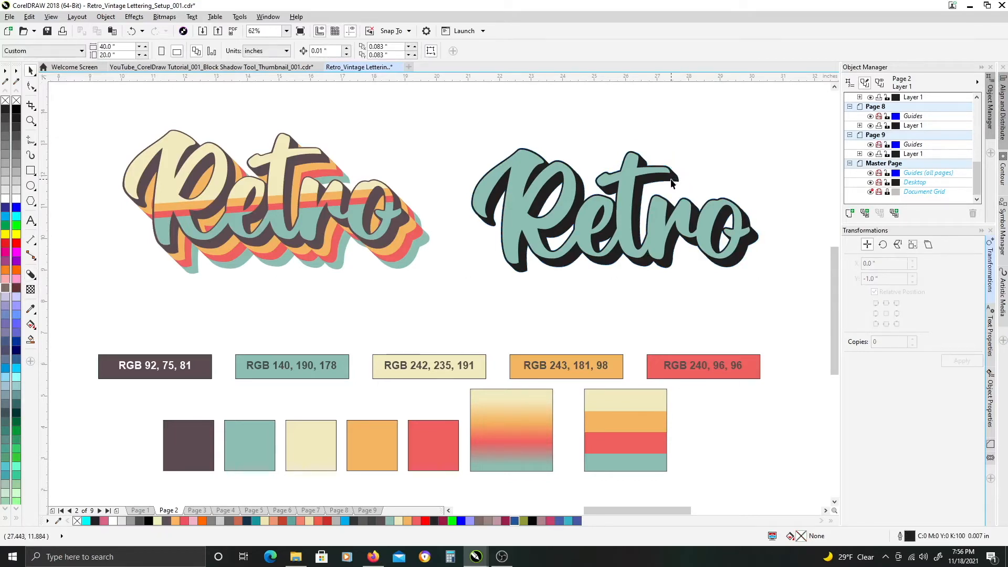
pyautogui.click(672, 183)
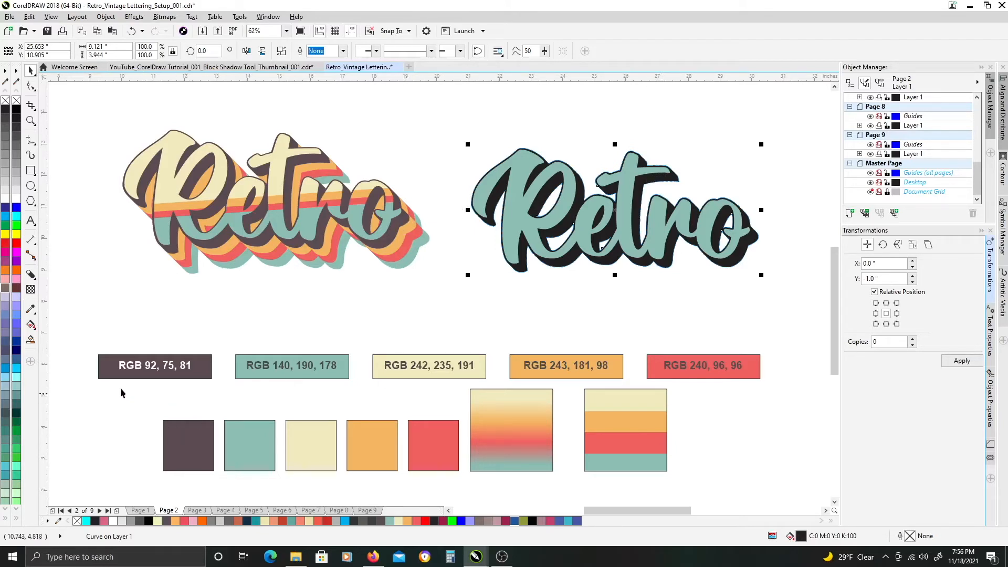
# Sample the dark RGB 92, 75, 81 swatch with the Color Eyedropper and fill the separated Retro shadow with it.
pyautogui.moveTo(75, 323); pyautogui.dragTo(768, 477)
pyautogui.click(140, 340)
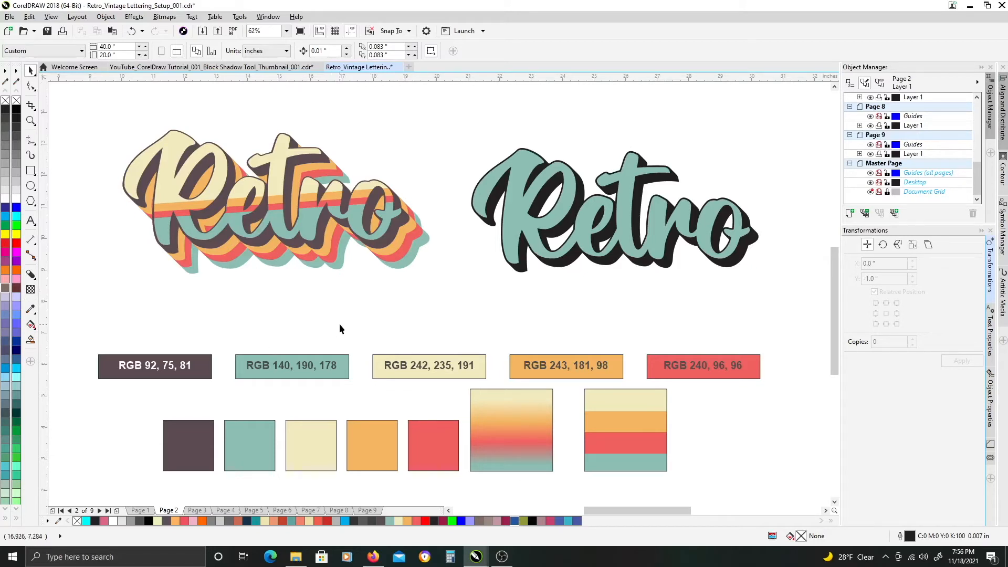
pyautogui.click(192, 453)
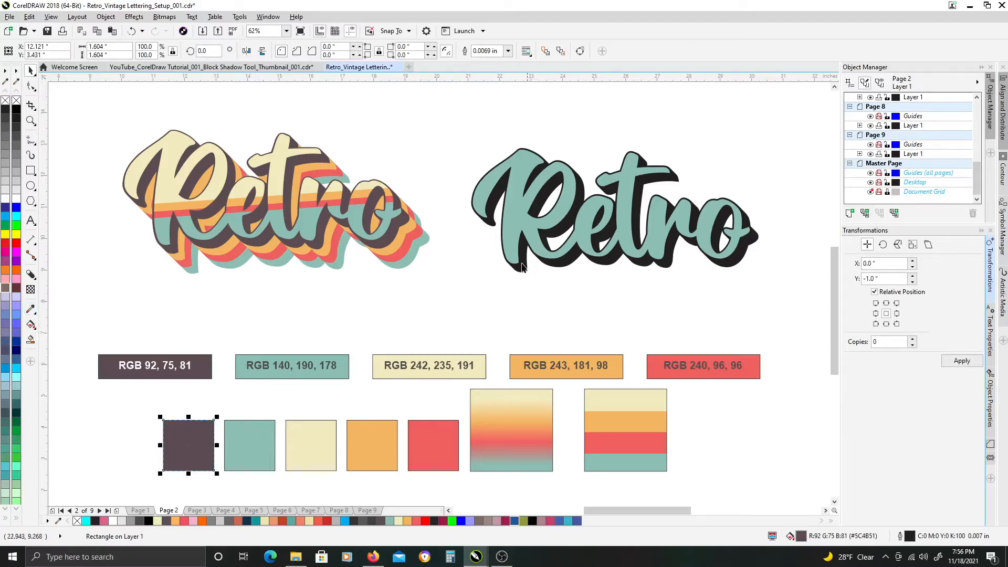
pyautogui.click(31, 308)
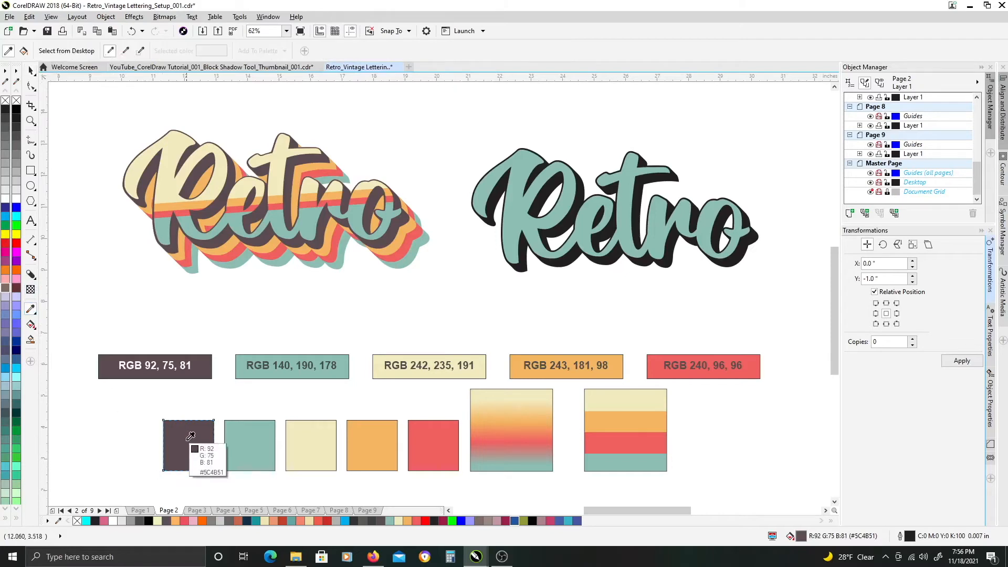
pyautogui.click(190, 434)
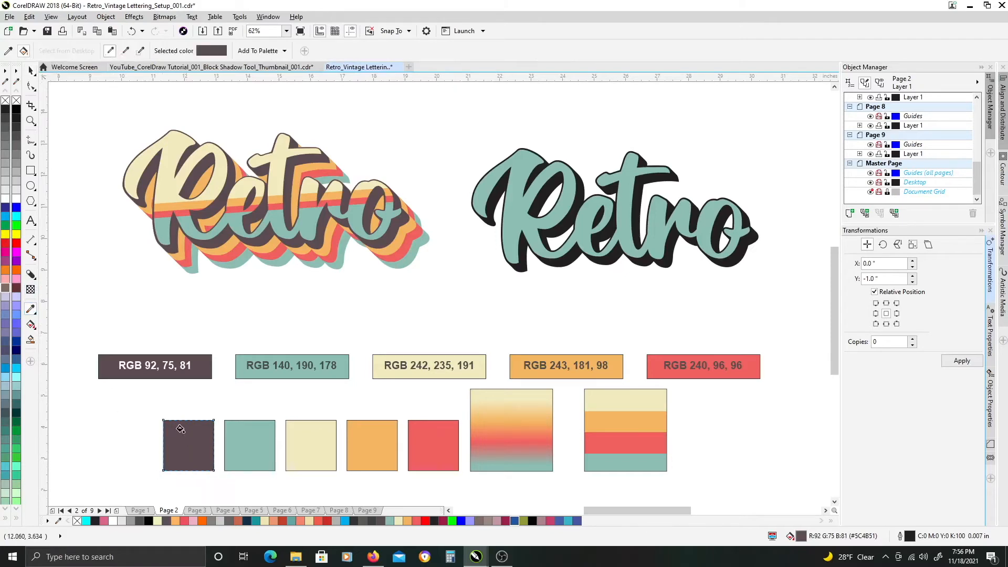
pyautogui.click(566, 259)
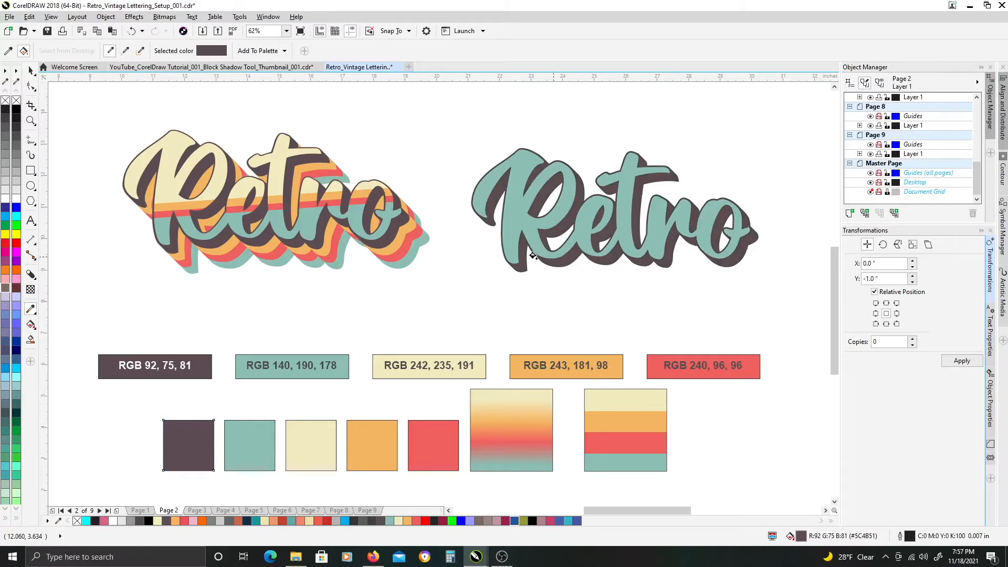
pyautogui.click(31, 69)
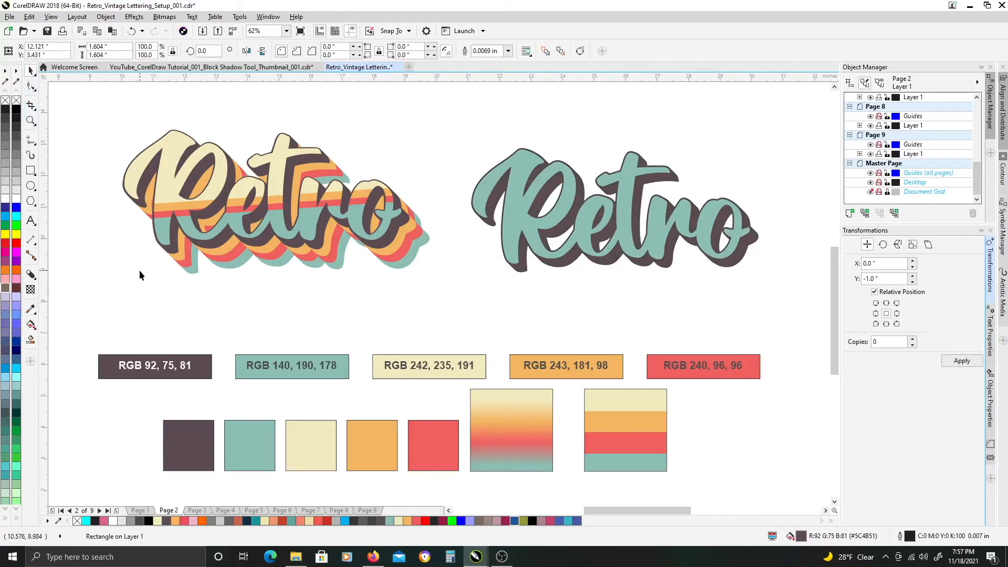
# Copy only the fill of the dark RGB 92, 75, 81 square onto the separated Retro shadow.
pyautogui.click(140, 277)
pyautogui.click(190, 441)
pyautogui.click(191, 430)
pyautogui.moveTo(200, 430); pyautogui.dragTo(522, 266)
pyautogui.moveTo(521, 267); pyautogui.dragTo(521, 267)
pyautogui.moveTo(521, 266); pyautogui.dragTo(522, 265)
pyautogui.moveTo(522, 265); pyautogui.dragTo(523, 268)
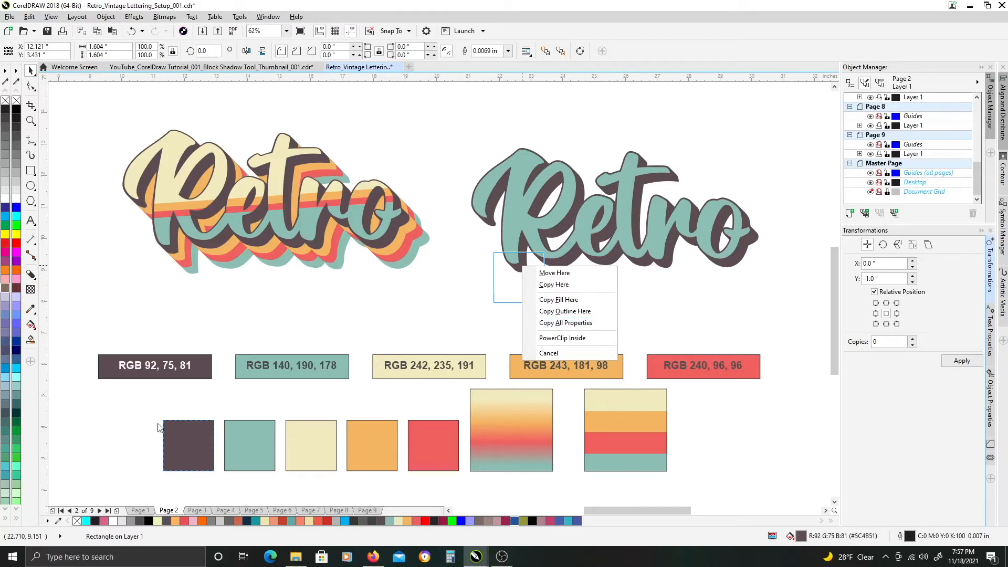
pyautogui.click(560, 300)
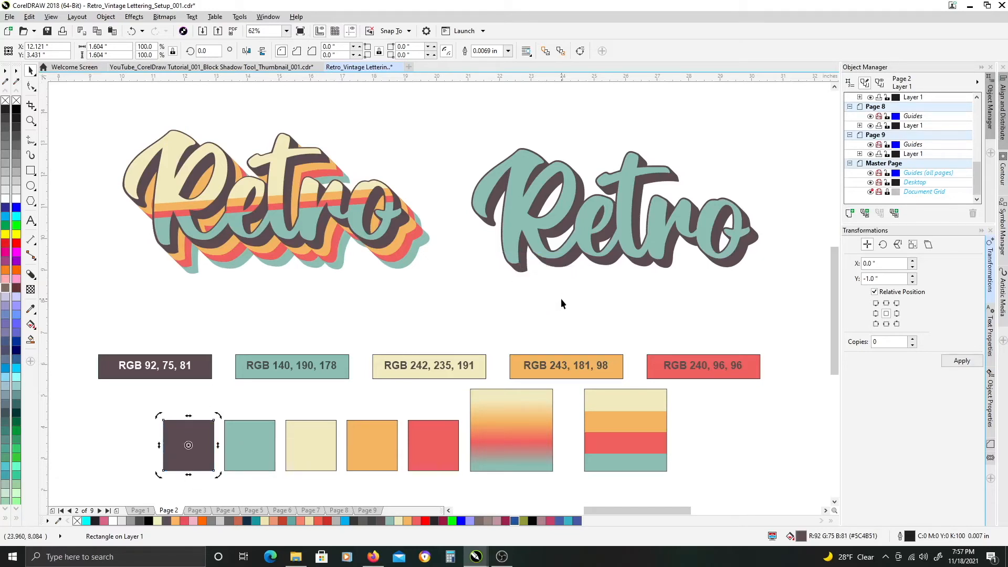
# Try the cream RGB 242, 235, 191 fill and the red RGB 240, 96, 96 fill on the Retro shadow.
pyautogui.moveTo(317, 444); pyautogui.dragTo(520, 270)
pyautogui.click(555, 303)
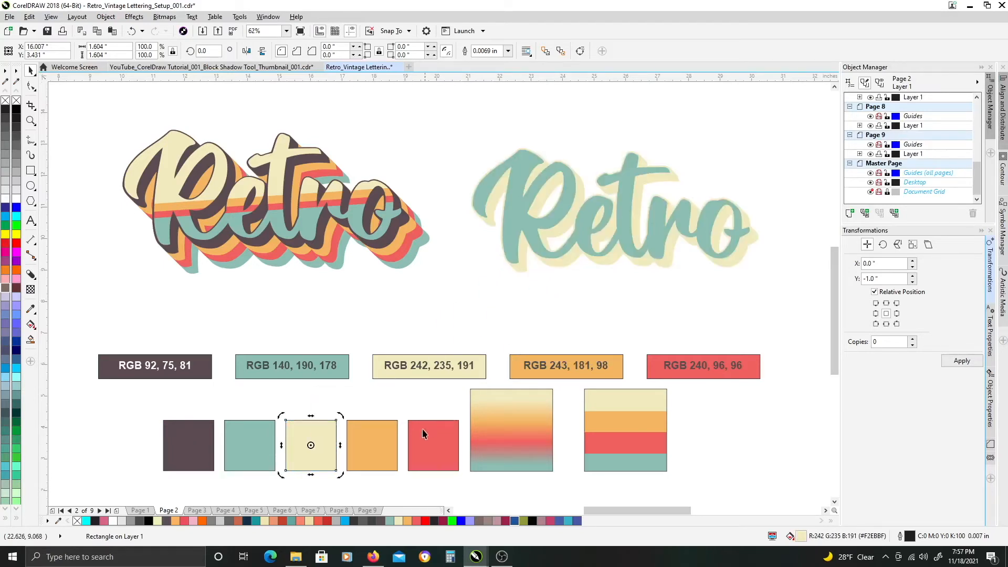
pyautogui.click(434, 443)
pyautogui.moveTo(435, 441); pyautogui.dragTo(523, 268)
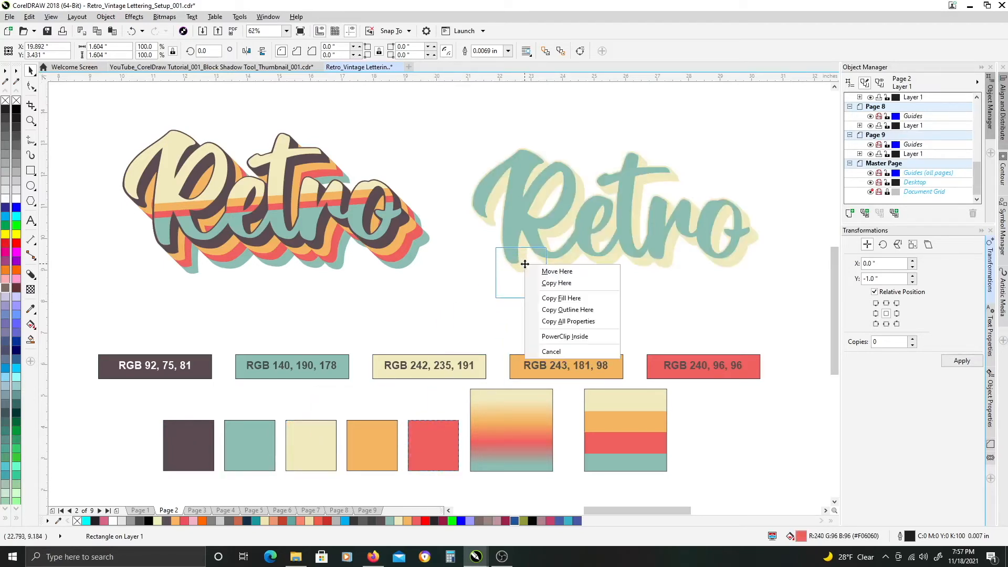
pyautogui.click(554, 294)
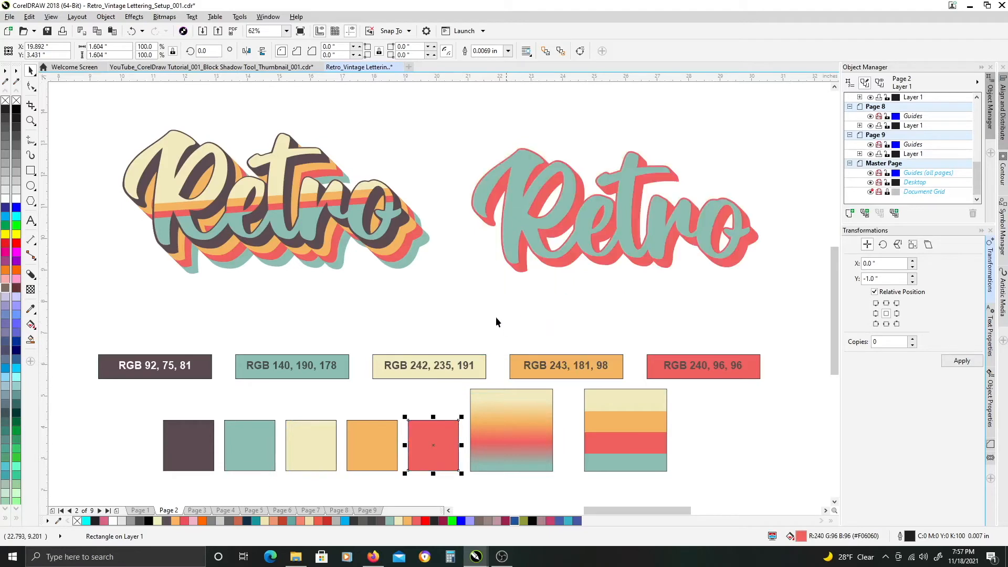
# Recolor the Retro shadow with the fill of the dark RGB 92, 75, 81 square.
pyautogui.click(199, 450)
pyautogui.moveTo(190, 443); pyautogui.dragTo(516, 264)
pyautogui.click(555, 295)
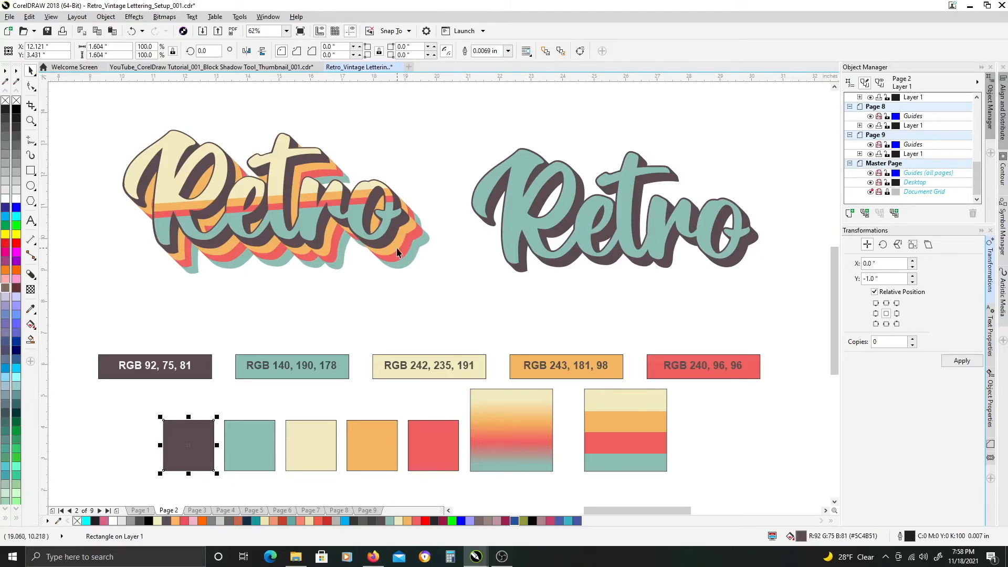
# Give the green Retro text a second black block shadow 0.6 in deep at -45°.
pyautogui.click(513, 214)
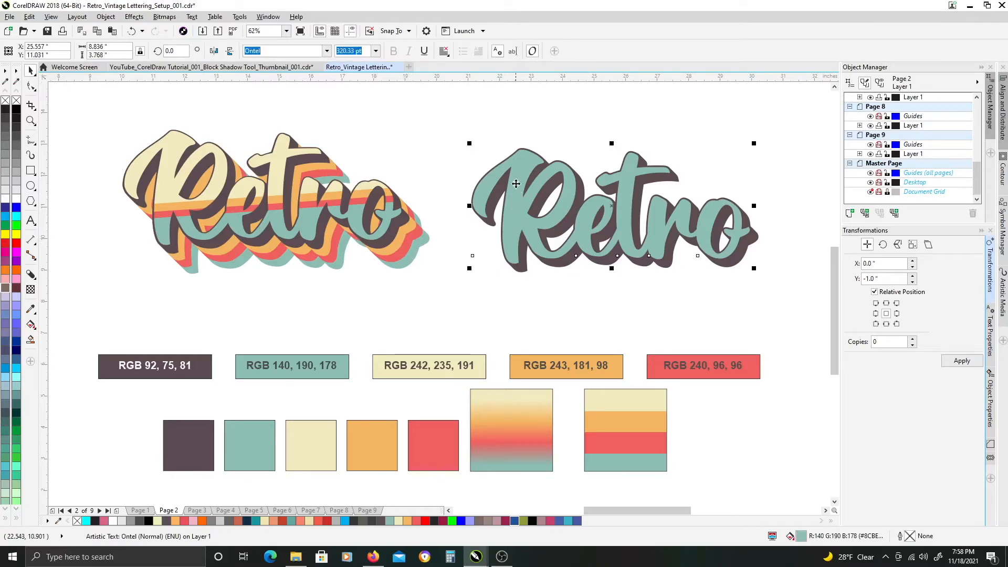
pyautogui.click(545, 126)
pyautogui.click(518, 211)
pyautogui.click(31, 274)
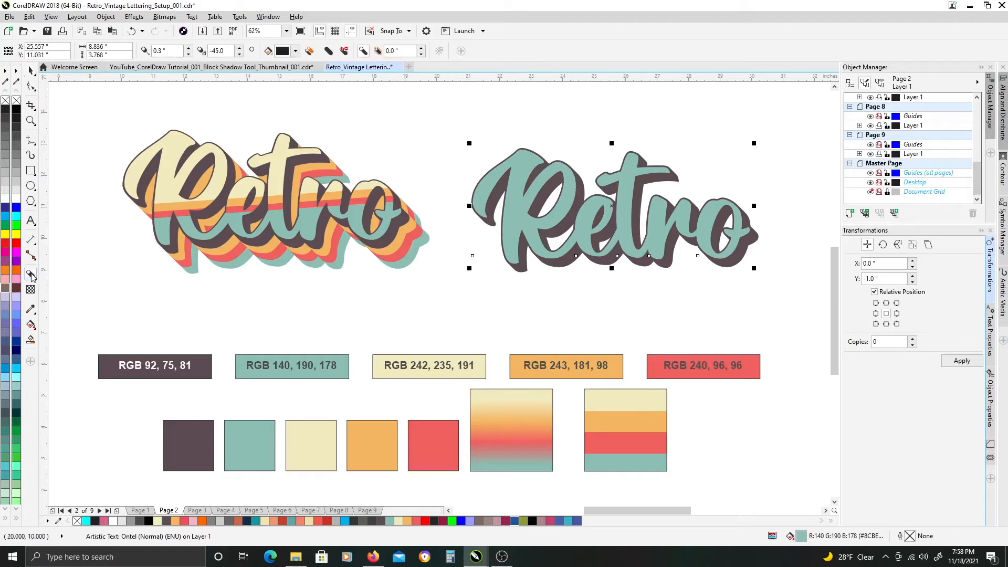
pyautogui.click(173, 51)
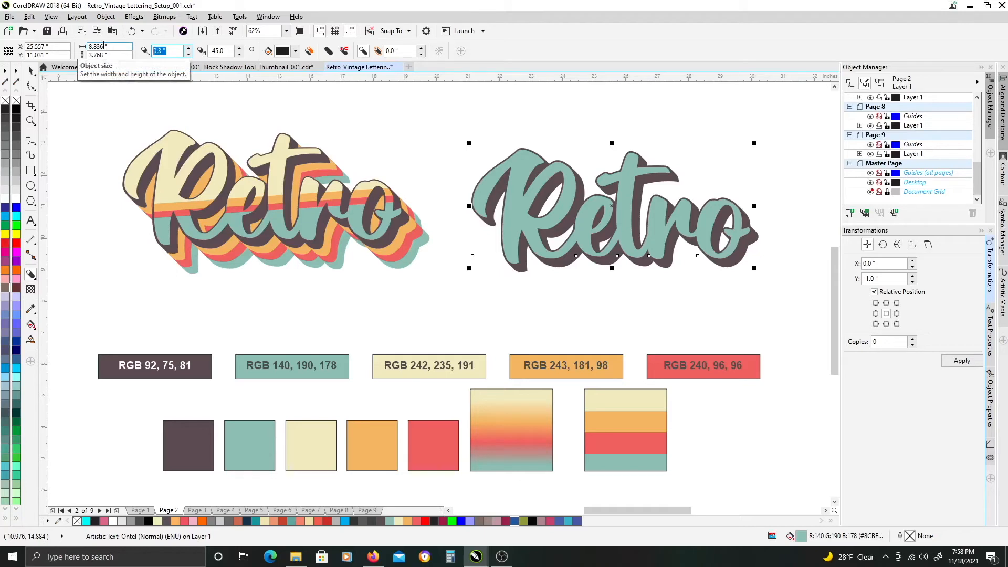
pyautogui.press('BackSpace')
pyautogui.write('.6')
pyautogui.press('Return')
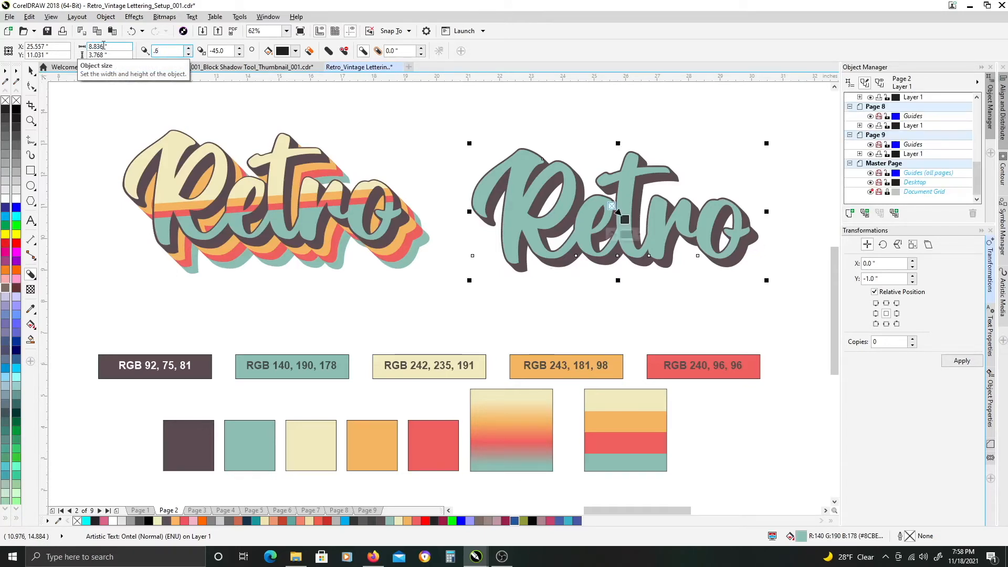
# Expand the second block shadow by 0.11 in and break it apart from the Retro text.
pyautogui.click(399, 50)
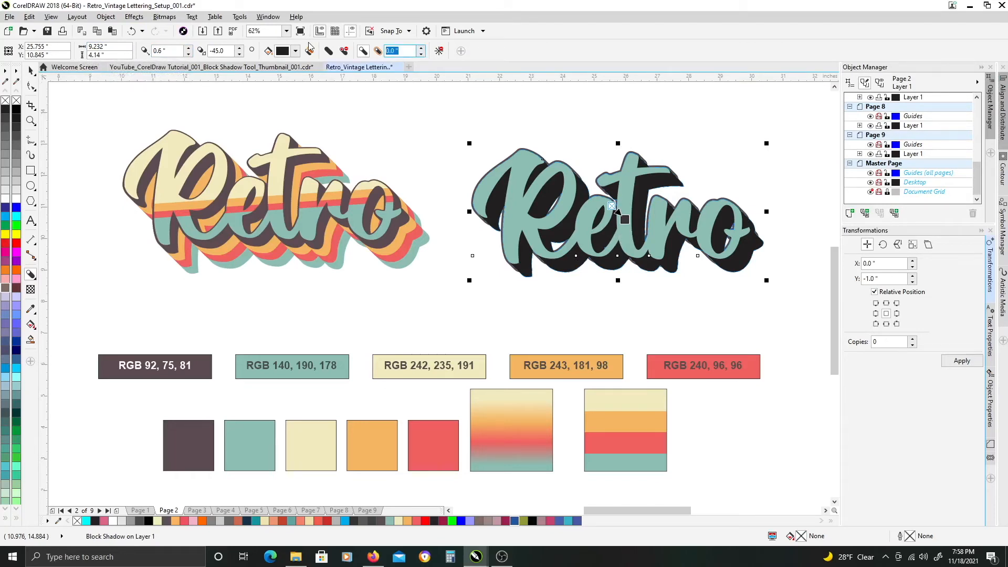
pyautogui.write('.11')
pyautogui.press('Return')
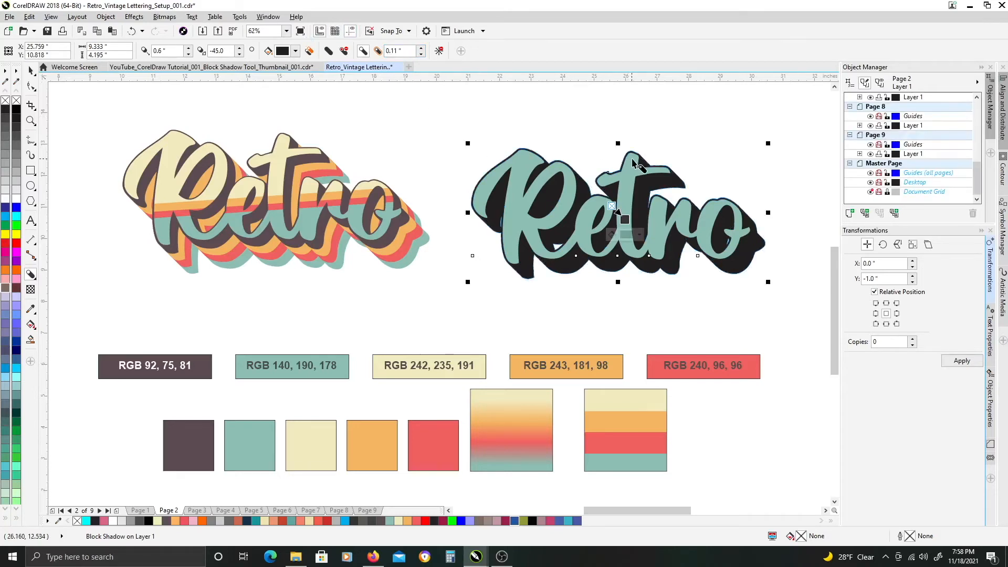
pyautogui.hotkey('ctrl', 'k')
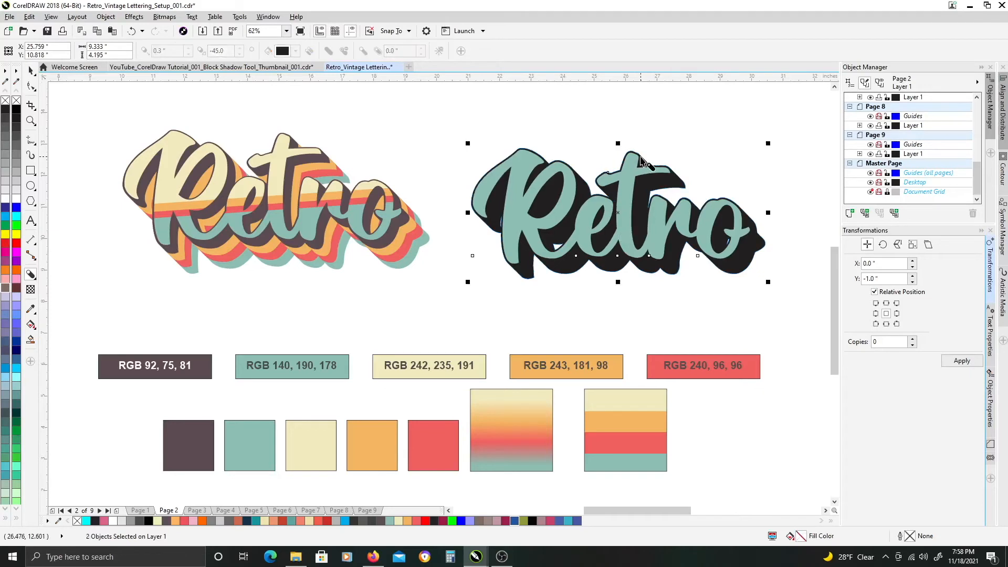
pyautogui.click(671, 141)
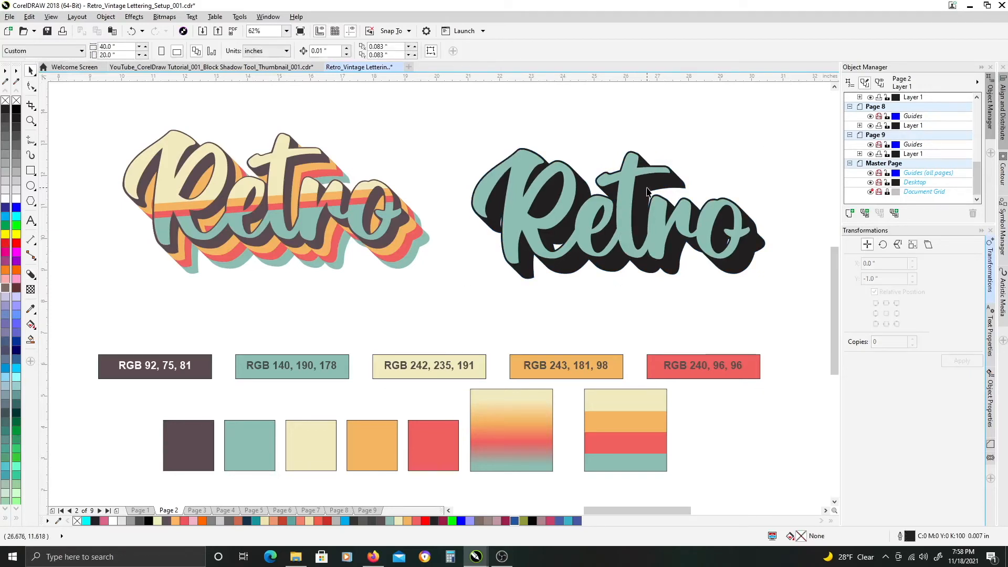
# Send the separated black 0.6 in block shadow of the green Retro text behind its dark shadow.
pyautogui.click(660, 184)
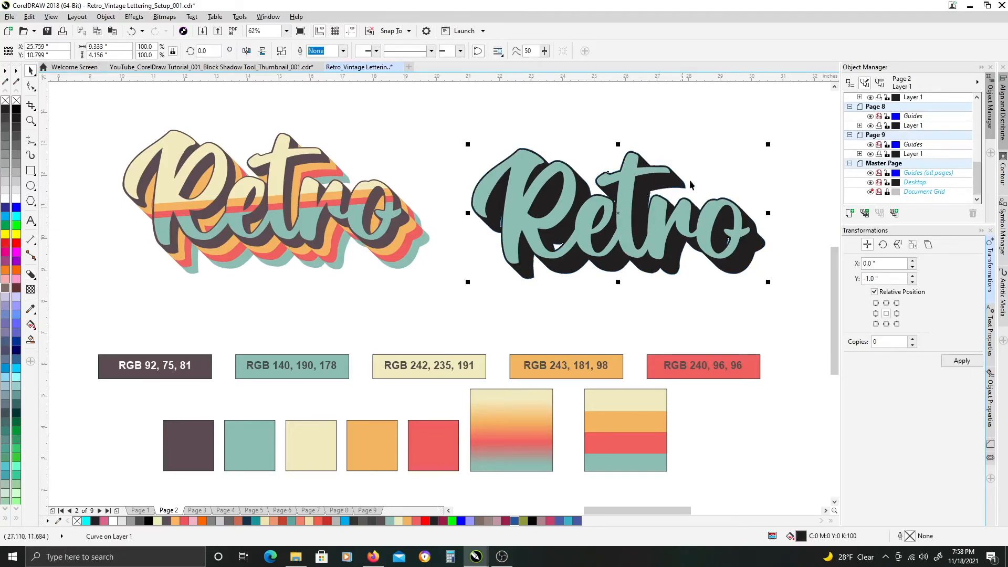
pyautogui.click(669, 152)
pyautogui.click(661, 186)
pyautogui.hotkey('shift', 'pagedown')
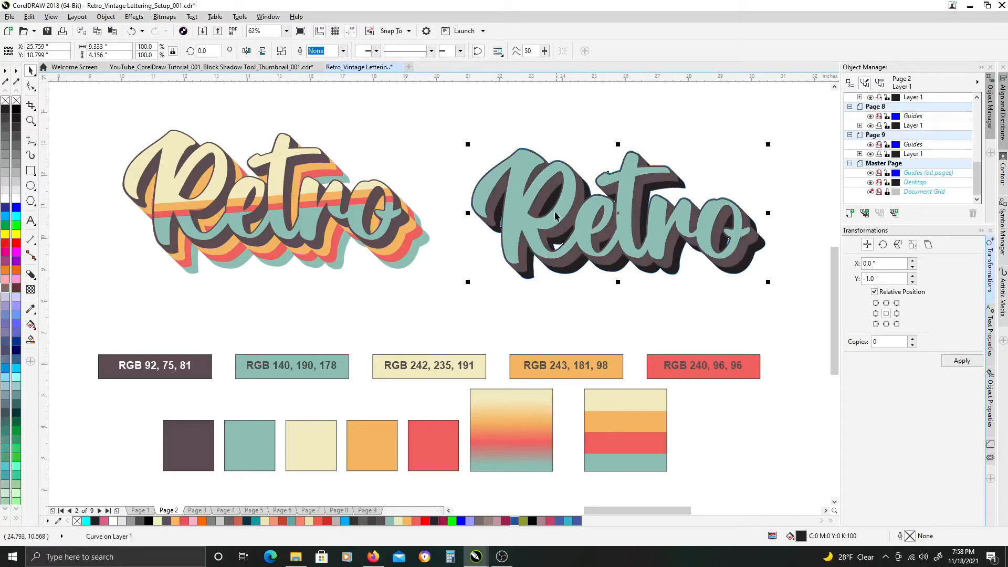
# Recolor the rear black Retro shadow with the fill of the orange RGB 243, 181, 98 square.
pyautogui.scroll(4, 638, 218)
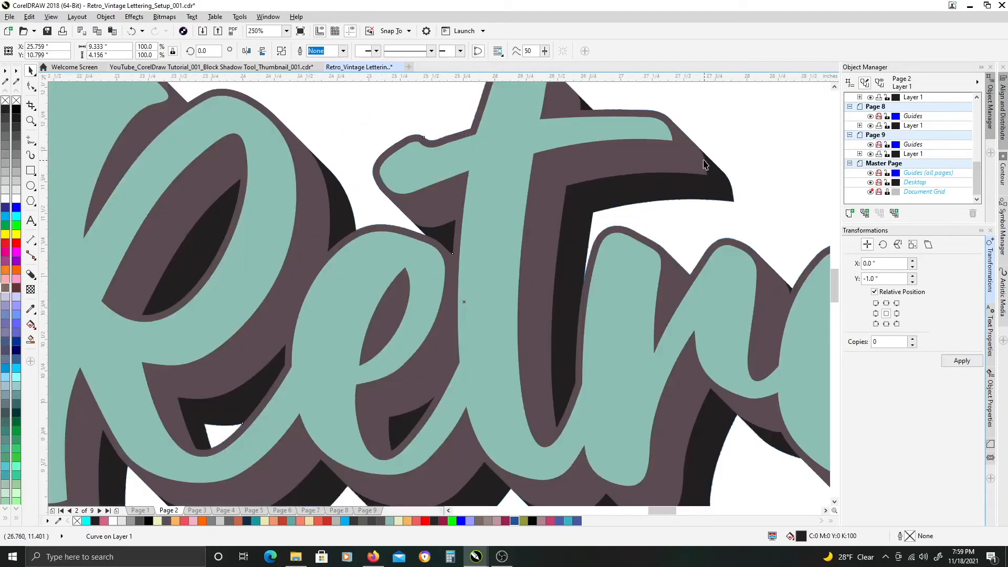
pyautogui.hscroll(1, 695, 222)
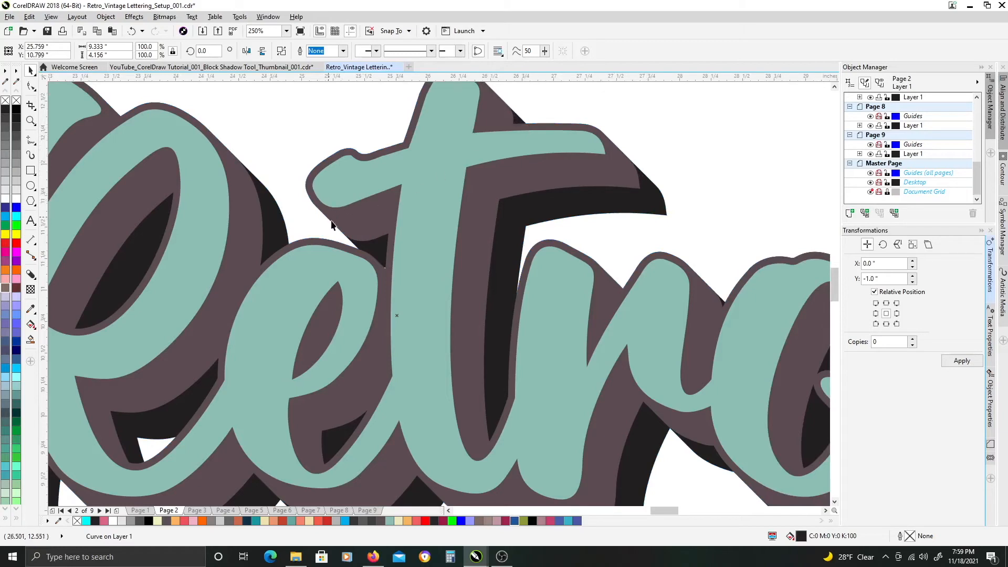
pyautogui.hscroll(5, 423, 239)
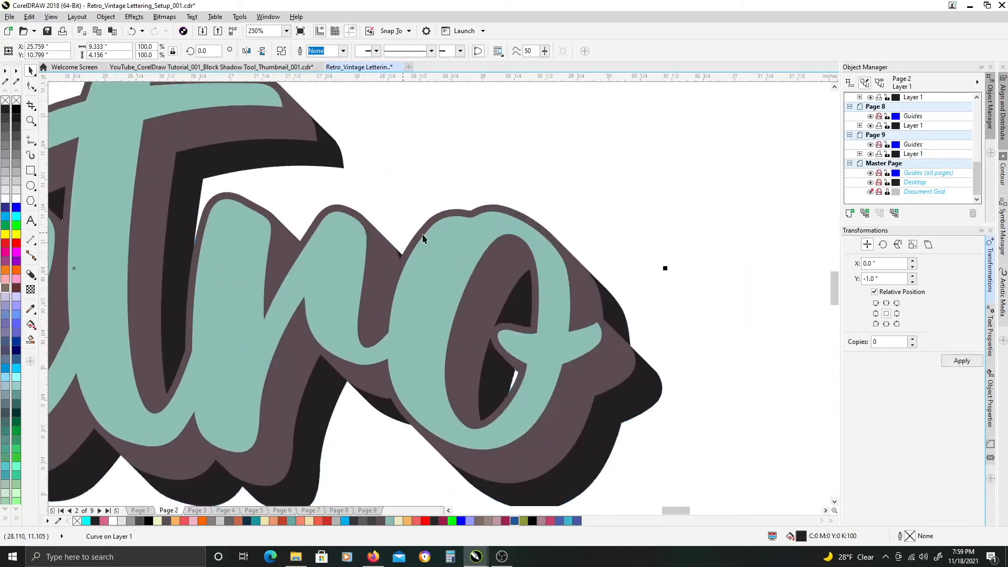
pyautogui.scroll(-2, 593, 378)
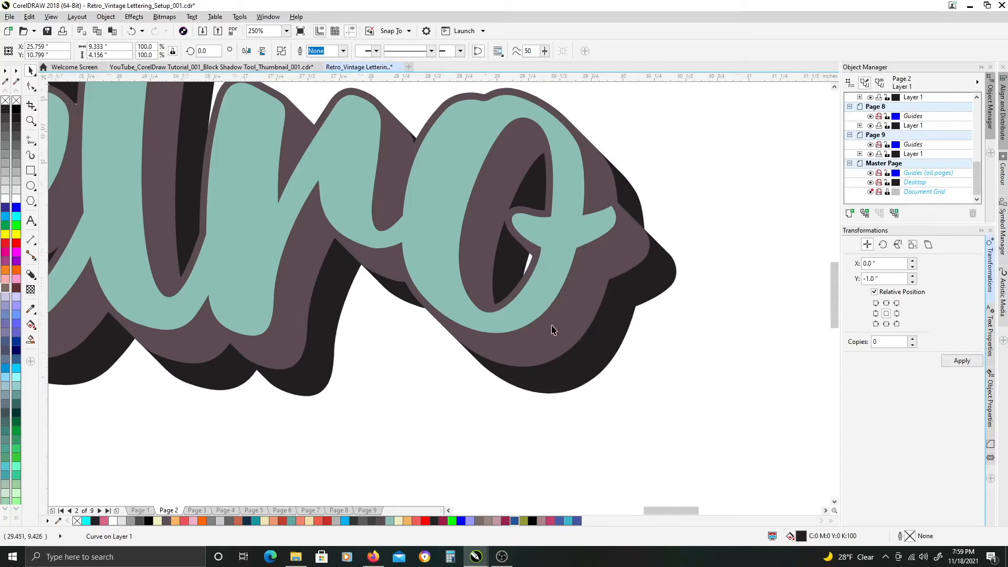
pyautogui.scroll(-2, 543, 325)
pyautogui.moveTo(384, 354); pyautogui.dragTo(489, 286)
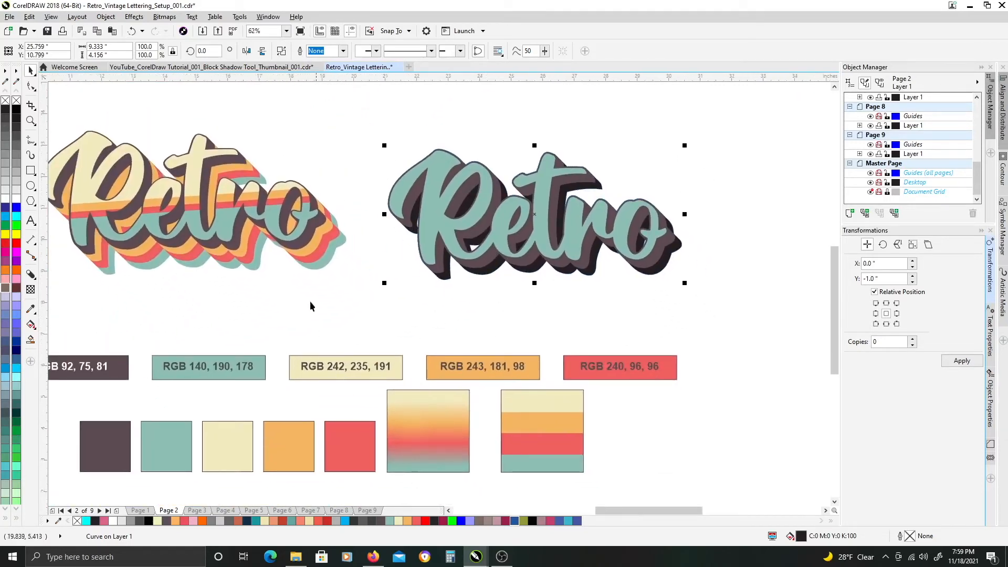
pyautogui.click(276, 440)
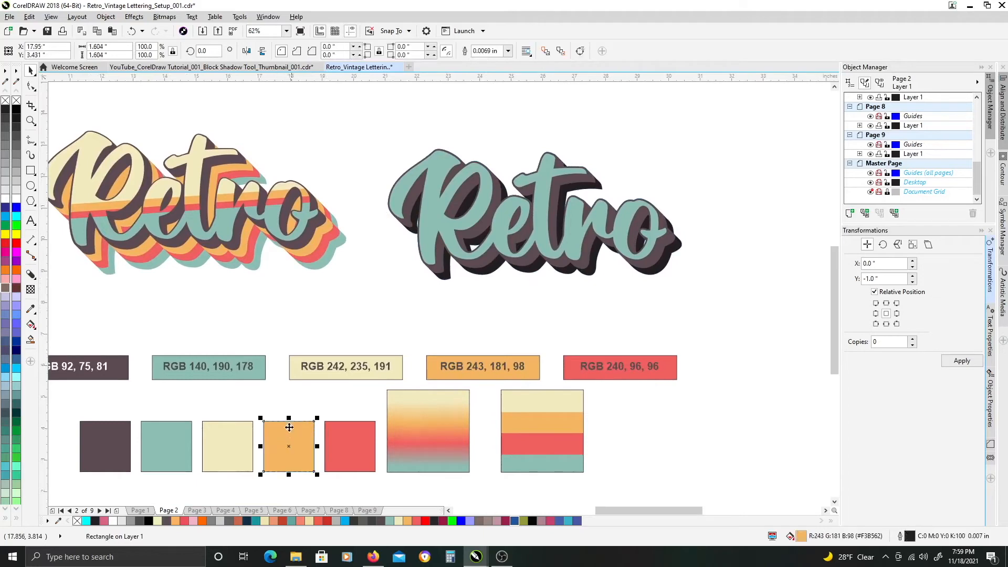
pyautogui.moveTo(286, 432); pyautogui.dragTo(488, 264)
pyautogui.click(524, 305)
pyautogui.moveTo(418, 284); pyautogui.dragTo(511, 292)
pyautogui.click(501, 281)
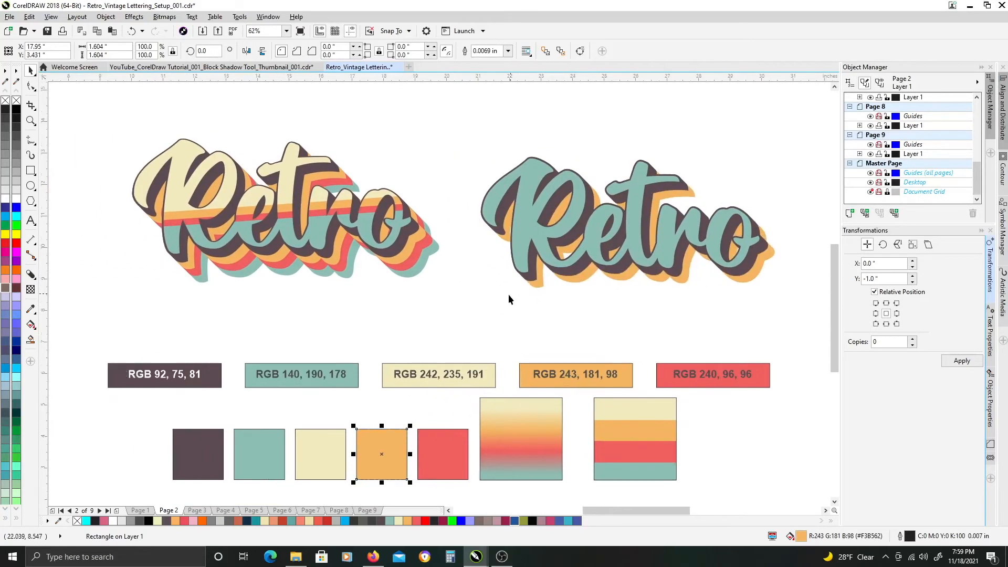
# Give the green Retro text a third black block shadow 0.9 in deep at -45°.
pyautogui.click(523, 231)
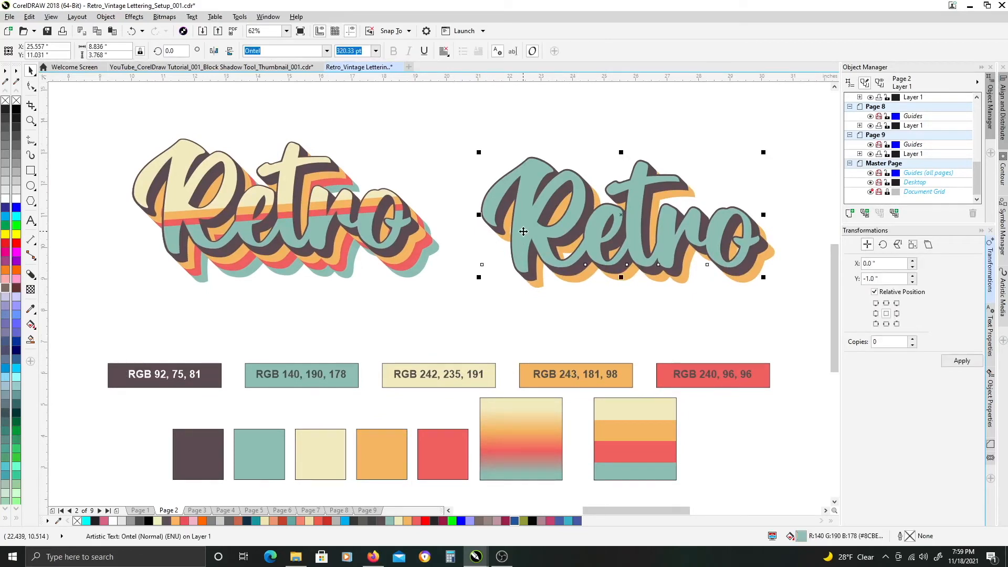
pyautogui.click(30, 275)
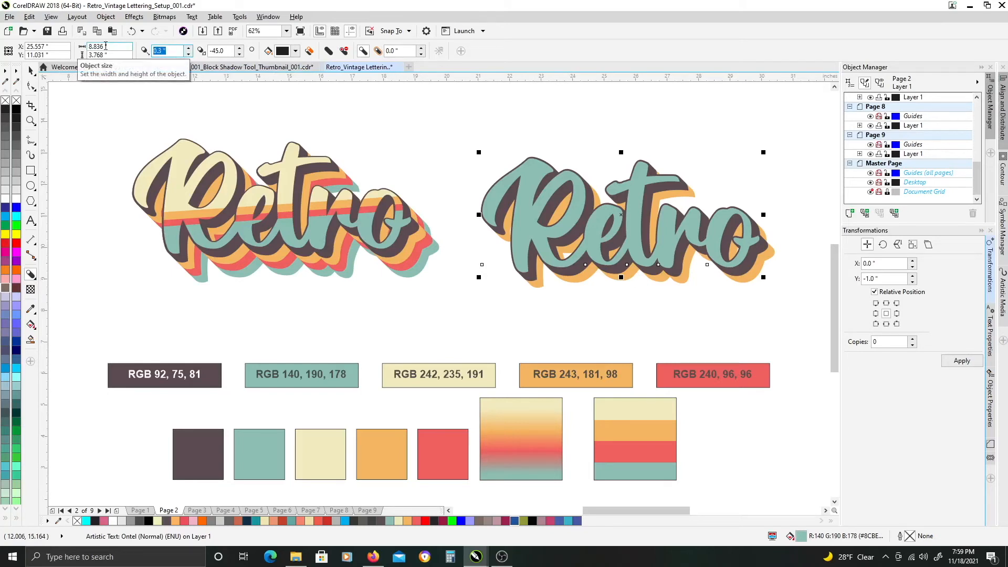
pyautogui.press('BackSpace')
pyautogui.write('.9')
pyautogui.press('Return')
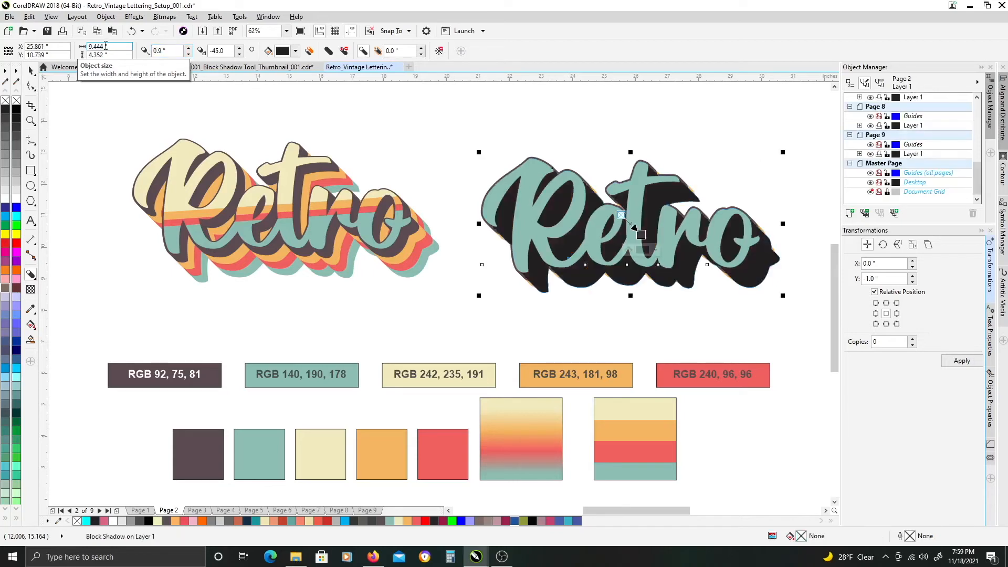
# Expand the third block shadow by 0.11 in and break it apart from the Retro text.
pyautogui.doubleClick(396, 51)
pyautogui.press('BackSpace')
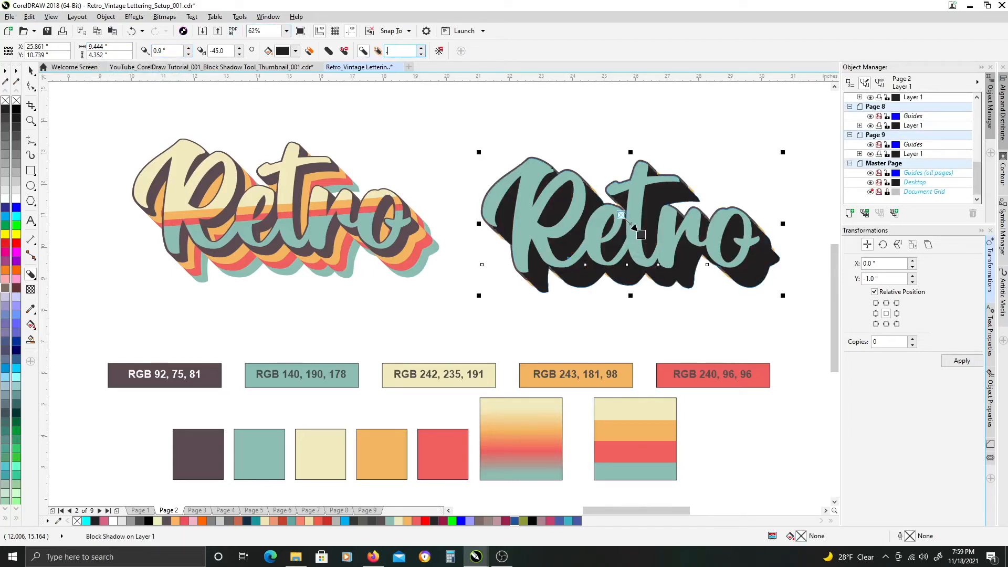
pyautogui.write('.11')
pyautogui.press('Return')
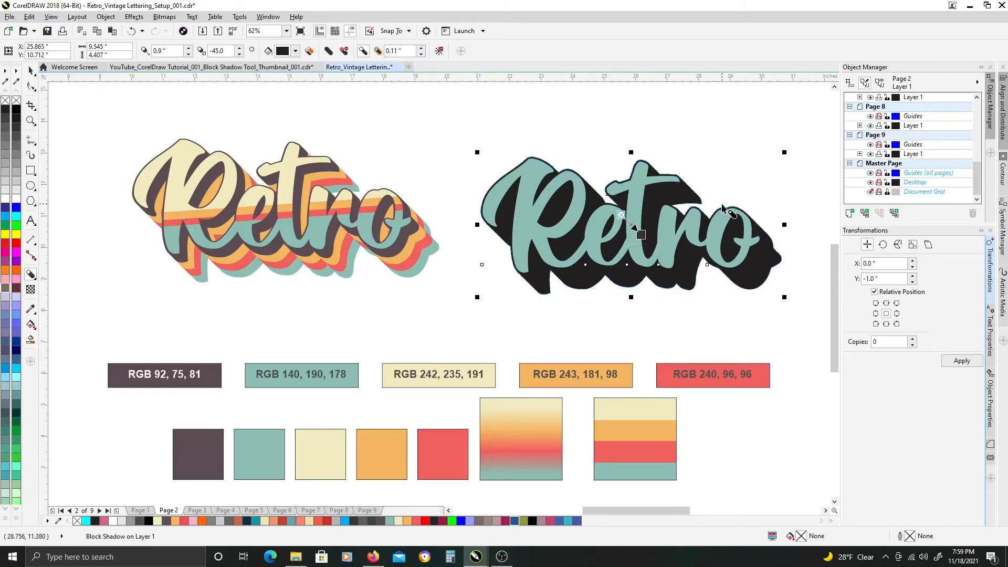
pyautogui.click(714, 157)
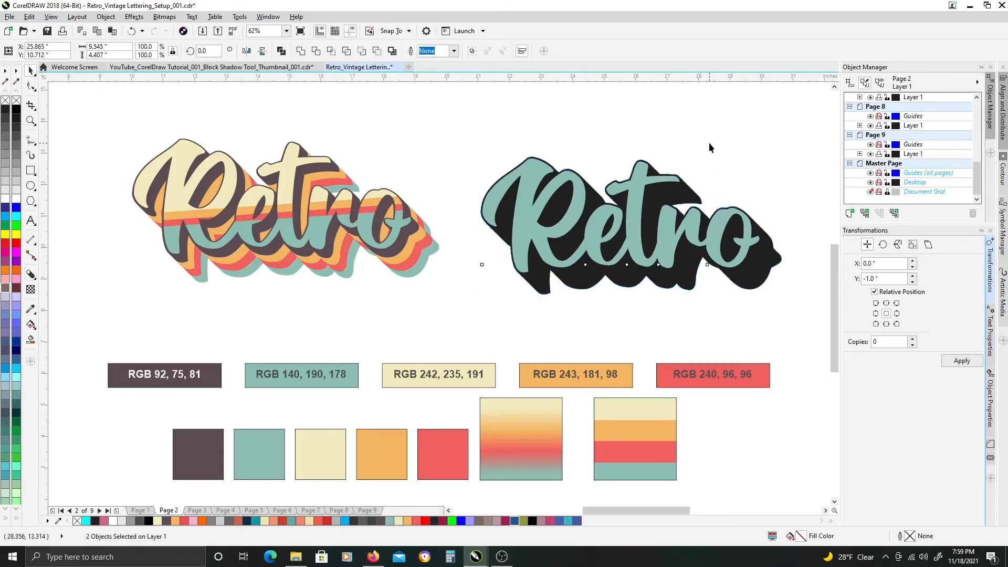
# Send the third shadow to the back and recolor it with the fill of the red RGB 240, 96, 96 square.
pyautogui.click(688, 193)
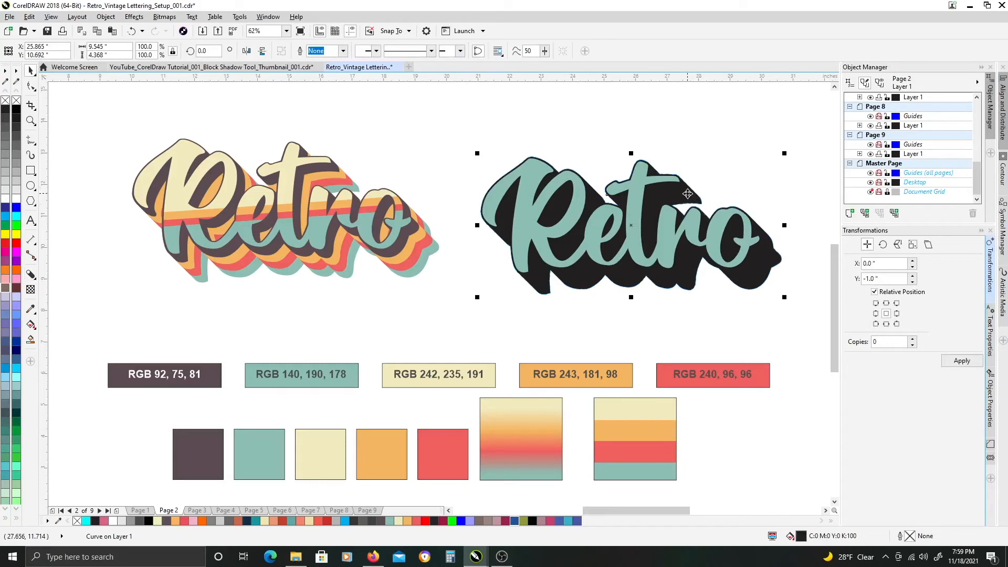
pyautogui.hotkey('shift', 'pagedown')
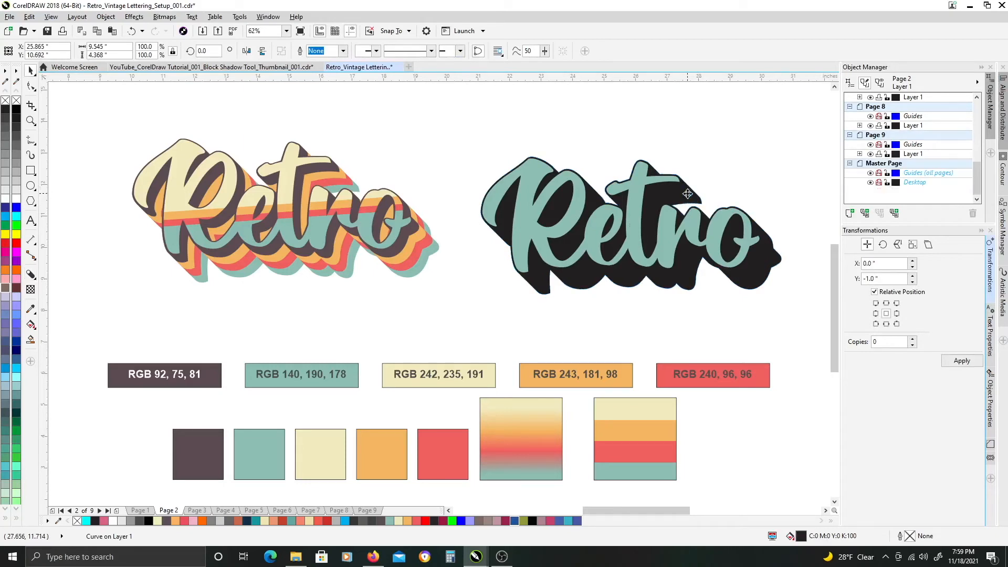
pyautogui.moveTo(446, 452); pyautogui.dragTo(579, 289)
pyautogui.click(634, 322)
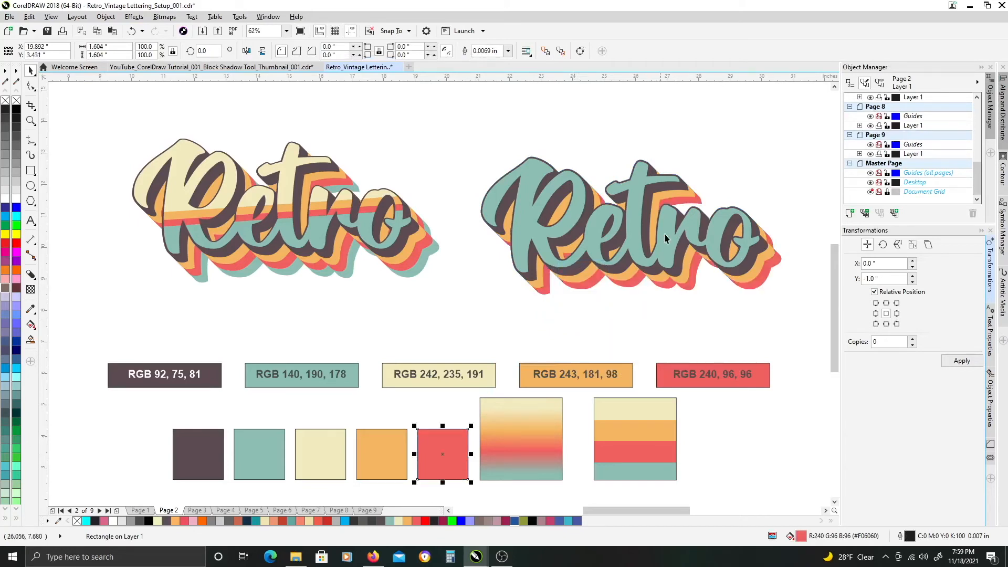
# Give the green Retro text a fourth black block shadow 1.2 in deep at -45°.
pyautogui.click(526, 243)
pyautogui.click(31, 274)
pyautogui.write('1.2')
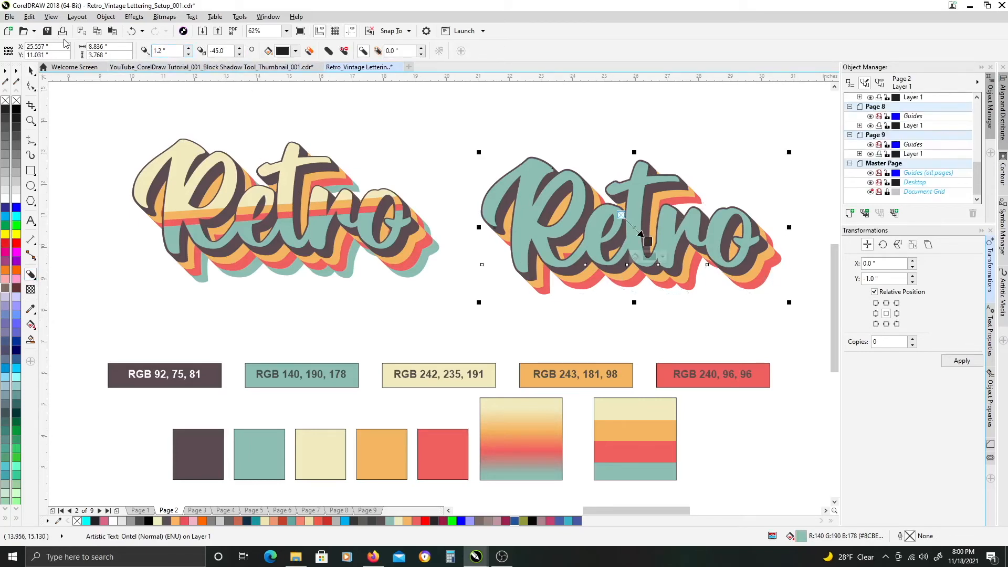
pyautogui.press('Return')
# Expand the fourth block shadow by 0.11 in and break it apart from the Retro text.
pyautogui.doubleClick(403, 53)
pyautogui.write('.11')
pyautogui.press('Return')
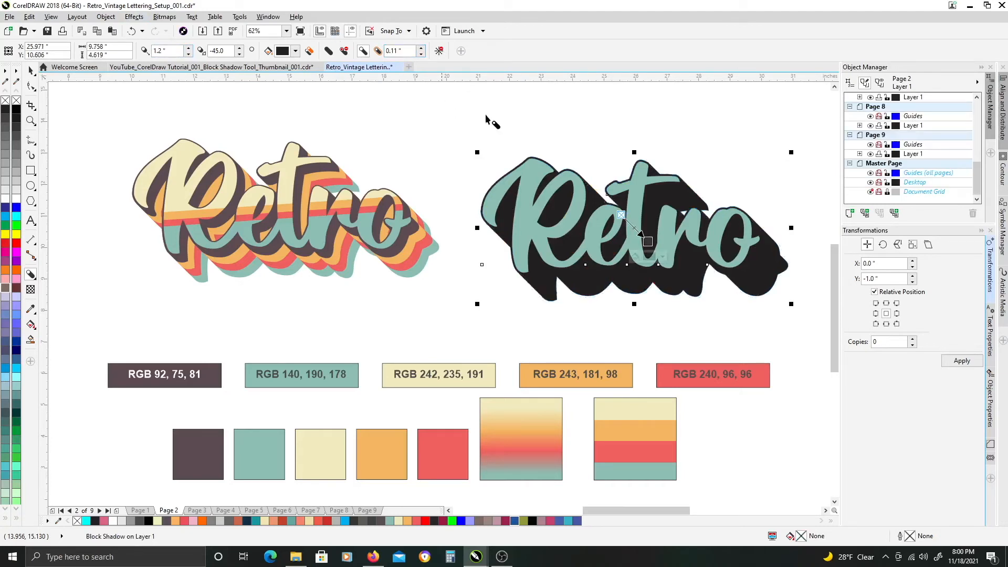
pyautogui.hotkey('ctrl', 'k')
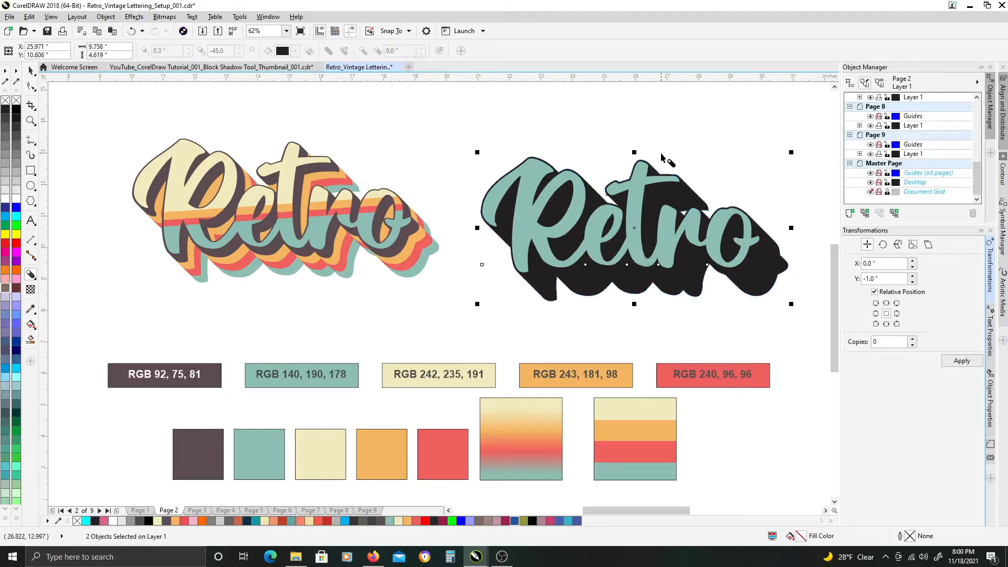
# Send the fourth shadow to the back and recolor it with the fill of the green RGB 140, 190, 178 square.
pyautogui.click(691, 201)
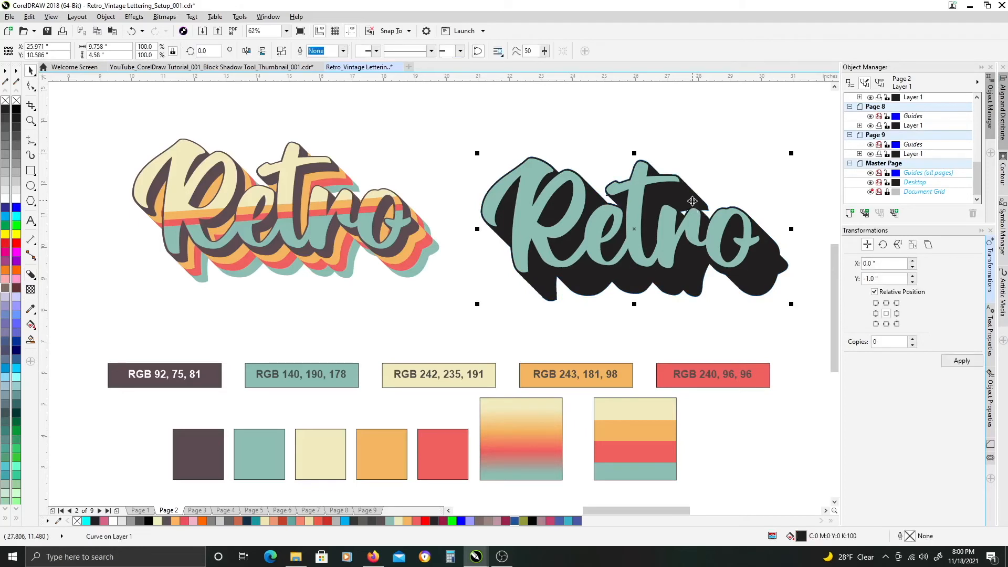
pyautogui.hotkey('shift', 'pagedown')
pyautogui.moveTo(277, 449); pyautogui.dragTo(591, 292)
pyautogui.click(636, 327)
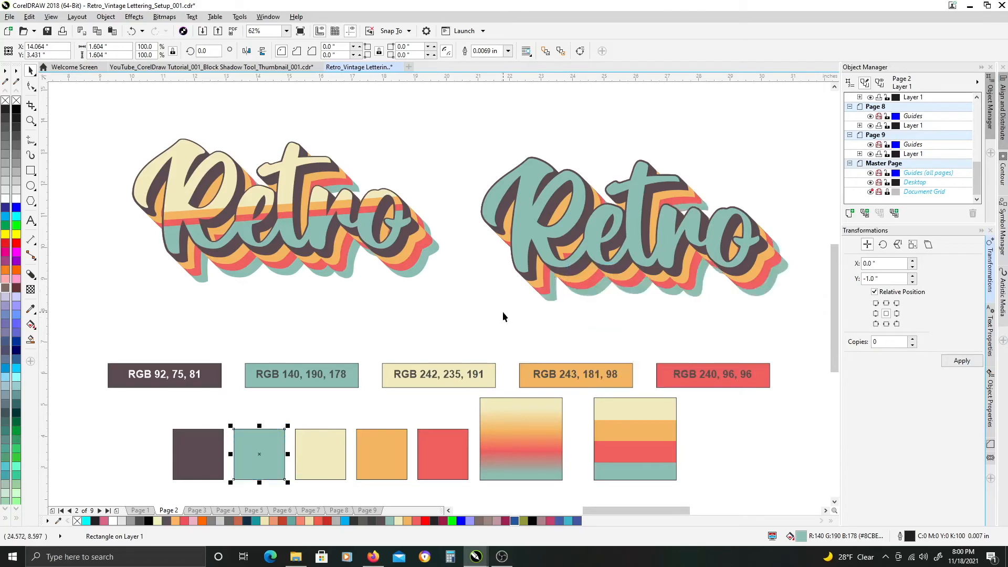
pyautogui.click(463, 301)
pyautogui.moveTo(622, 297); pyautogui.dragTo(603, 295)
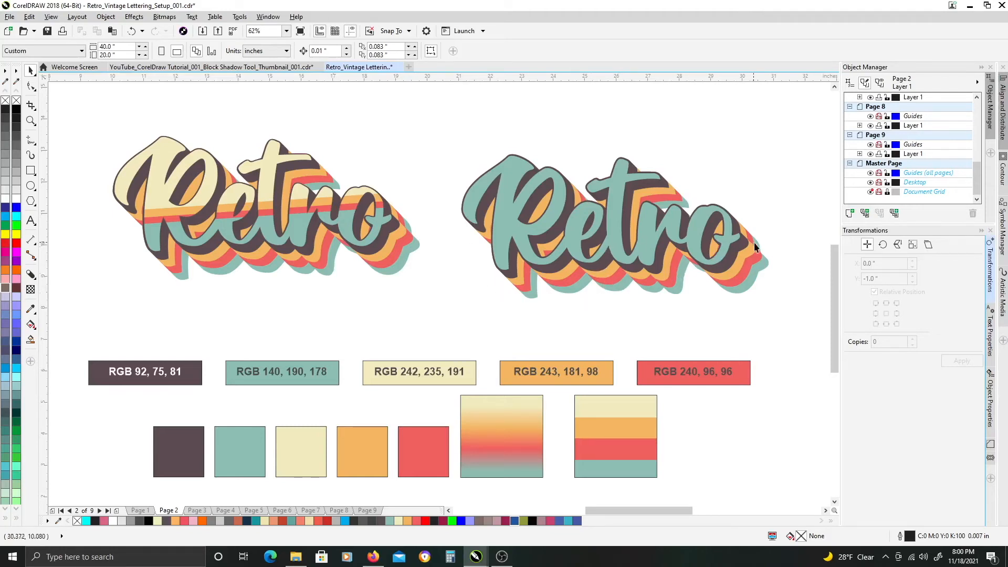
pyautogui.click(344, 216)
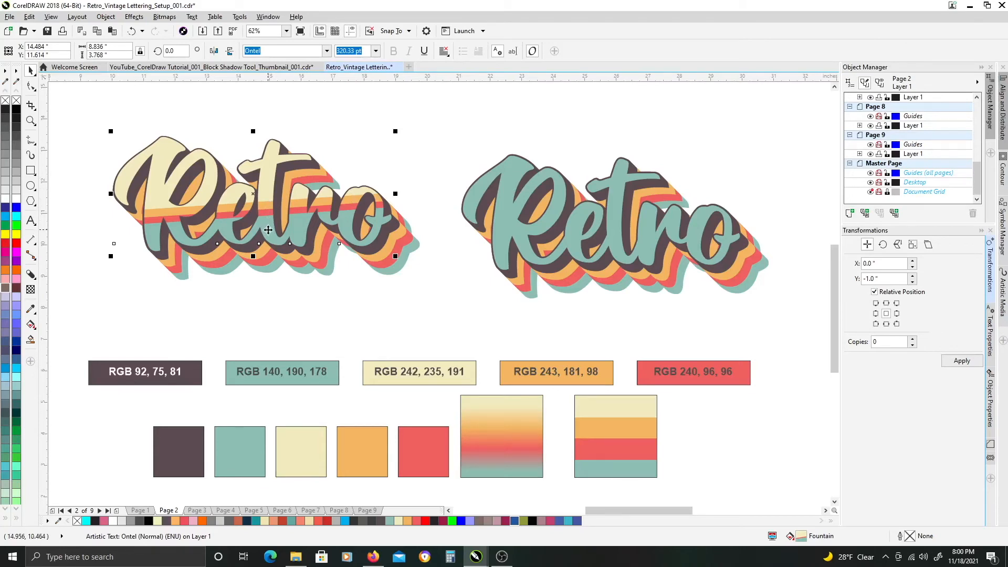
pyautogui.click(505, 202)
pyautogui.moveTo(503, 215); pyautogui.dragTo(514, 148)
pyautogui.hotkey('ctrl', 'z')
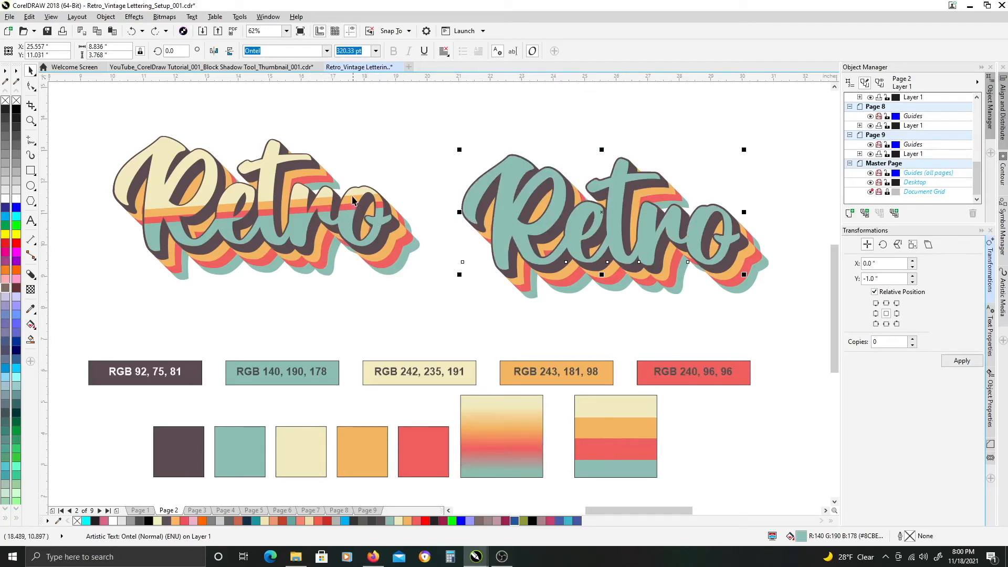
# Move the smooth gradient square about 0.17 in closer to the striped gradient square.
pyautogui.moveTo(439, 404); pyautogui.dragTo(193, 458)
pyautogui.moveTo(539, 421); pyautogui.dragTo(576, 403)
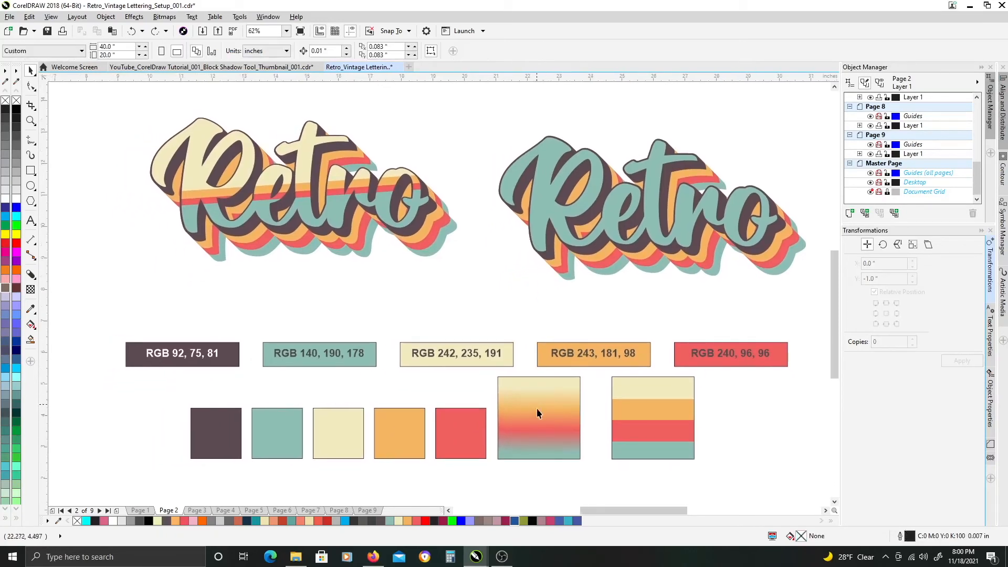
pyautogui.click(538, 415)
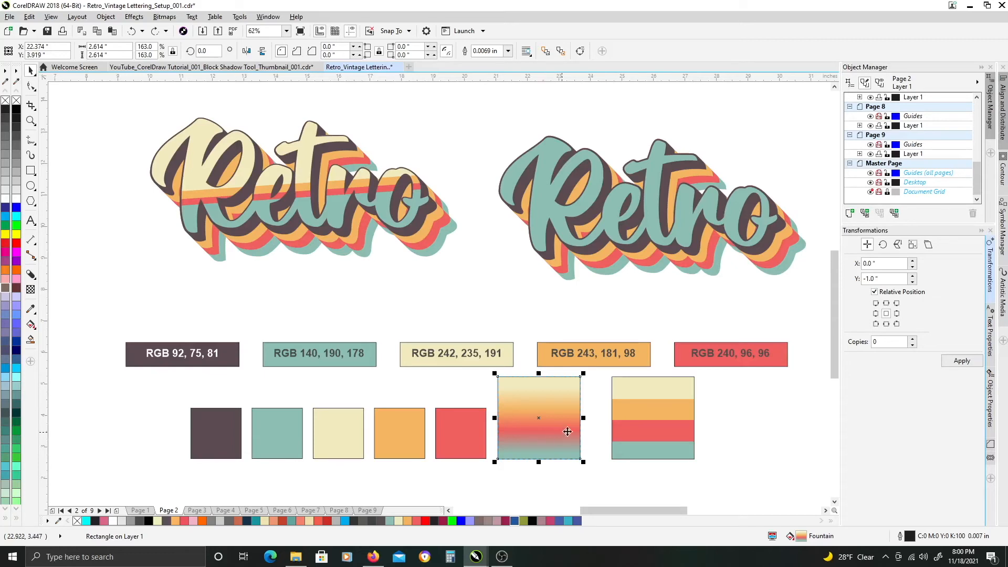
pyautogui.moveTo(572, 409); pyautogui.dragTo(578, 409)
# Set the fountain fill acceleration of the smooth gradient square to -100 to turn it into hard color stripes.
pyautogui.click(649, 405)
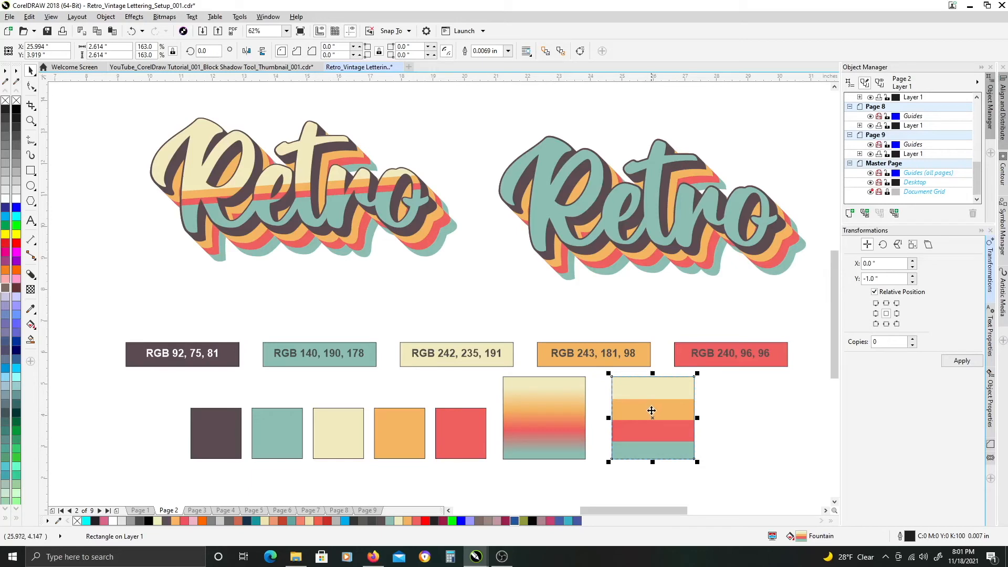
pyautogui.click(552, 415)
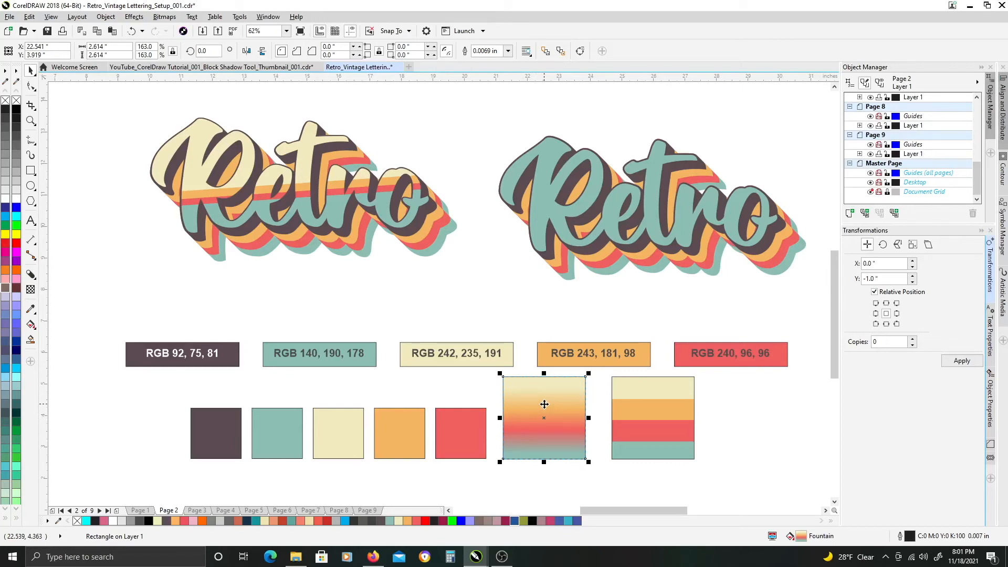
pyautogui.press('F11')
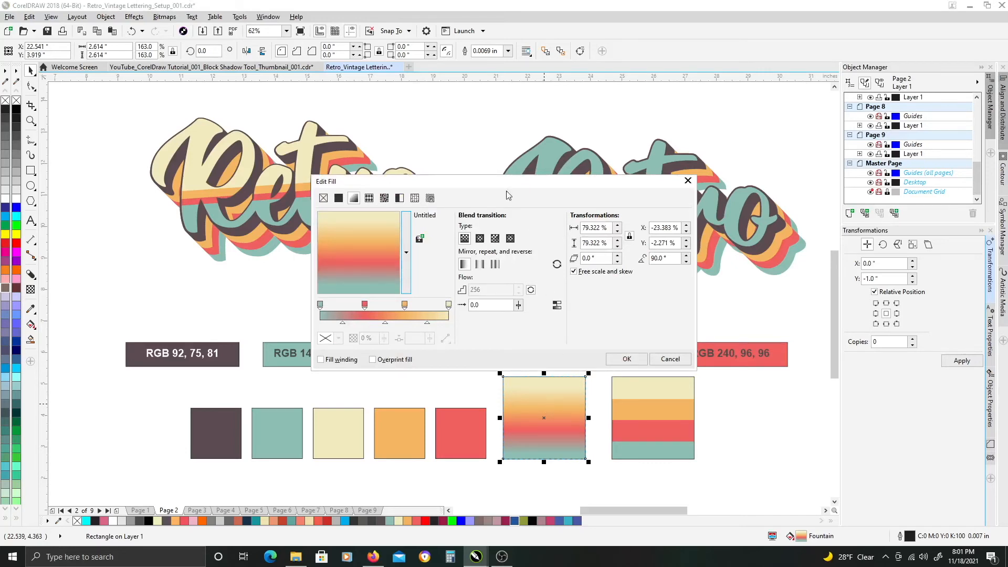
pyautogui.moveTo(496, 184); pyautogui.dragTo(475, 181)
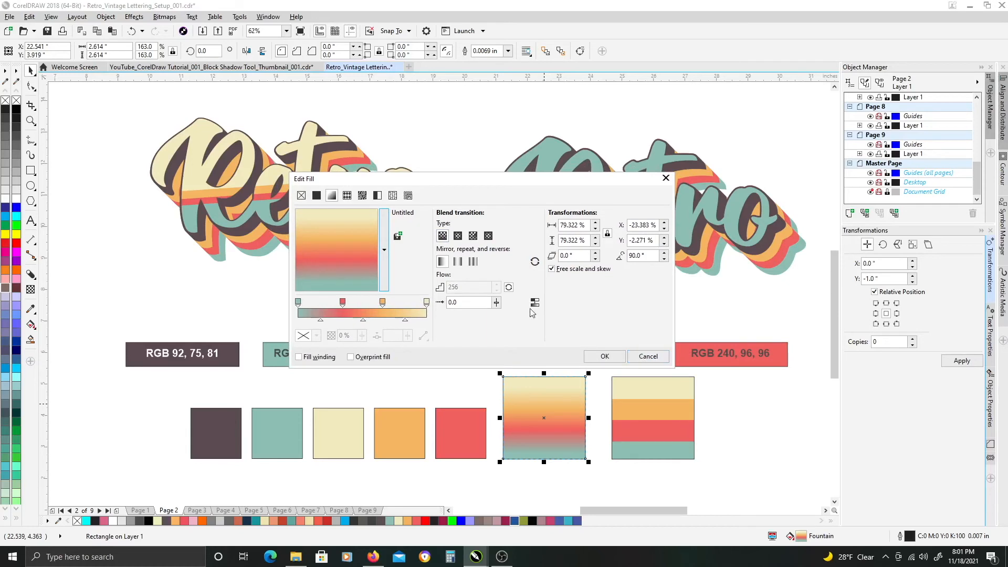
pyautogui.moveTo(435, 184); pyautogui.dragTo(430, 174)
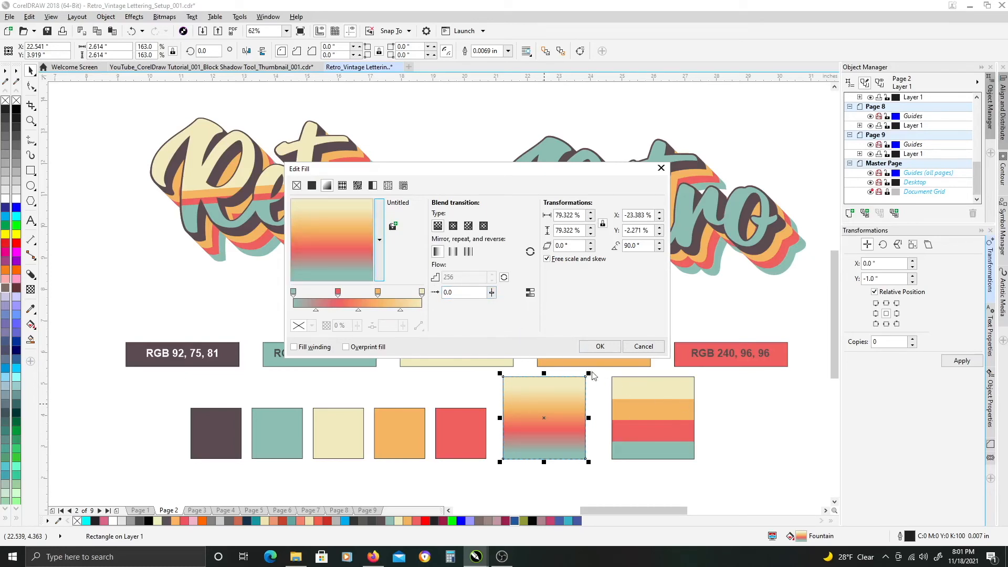
pyautogui.click(492, 294)
pyautogui.moveTo(492, 305); pyautogui.dragTo(445, 313)
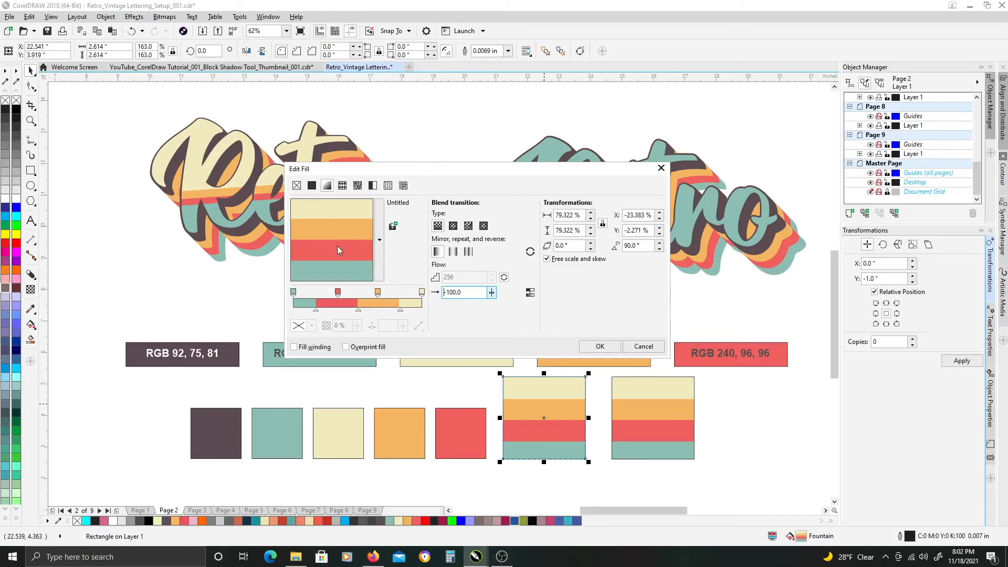
pyautogui.click(599, 347)
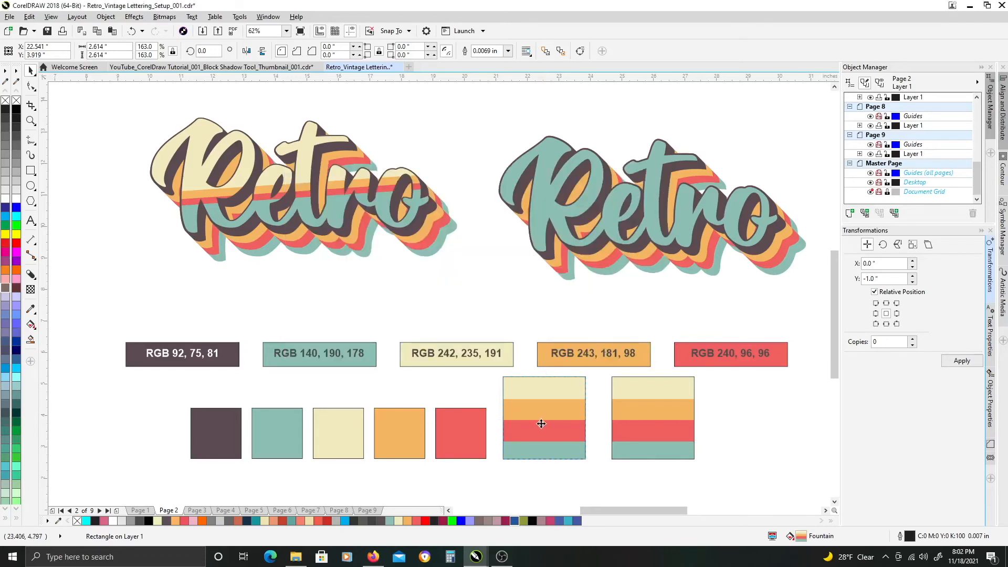
# Copy the fill of the orange square onto the face of the teal Retro text.
pyautogui.click(651, 402)
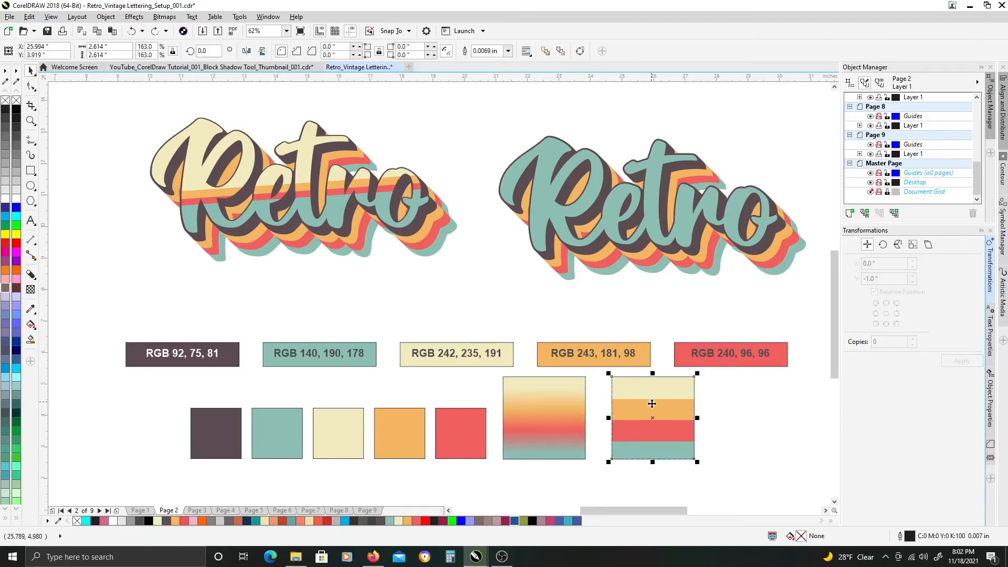
pyautogui.click(405, 422)
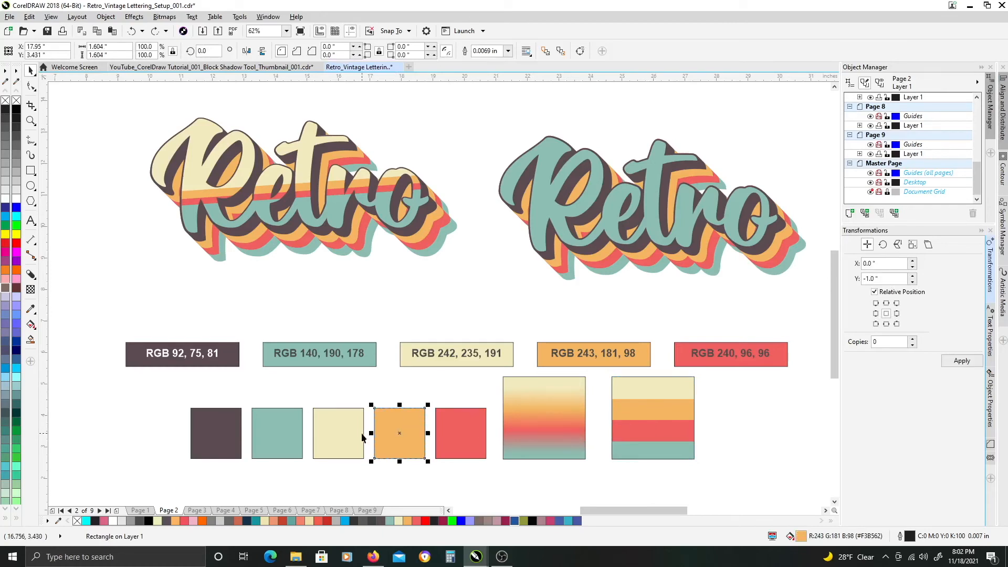
pyautogui.moveTo(388, 423); pyautogui.dragTo(549, 240)
pyautogui.click(567, 278)
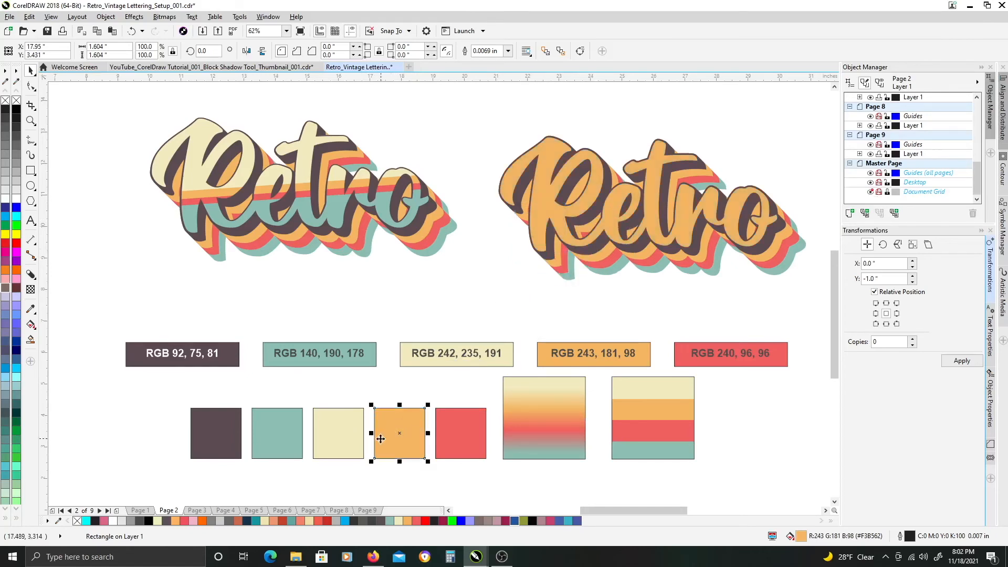
# Copy only the hard-striped square's fountain fill onto the face of the orange Retro text.
pyautogui.click(654, 408)
pyautogui.moveTo(662, 432); pyautogui.dragTo(551, 206)
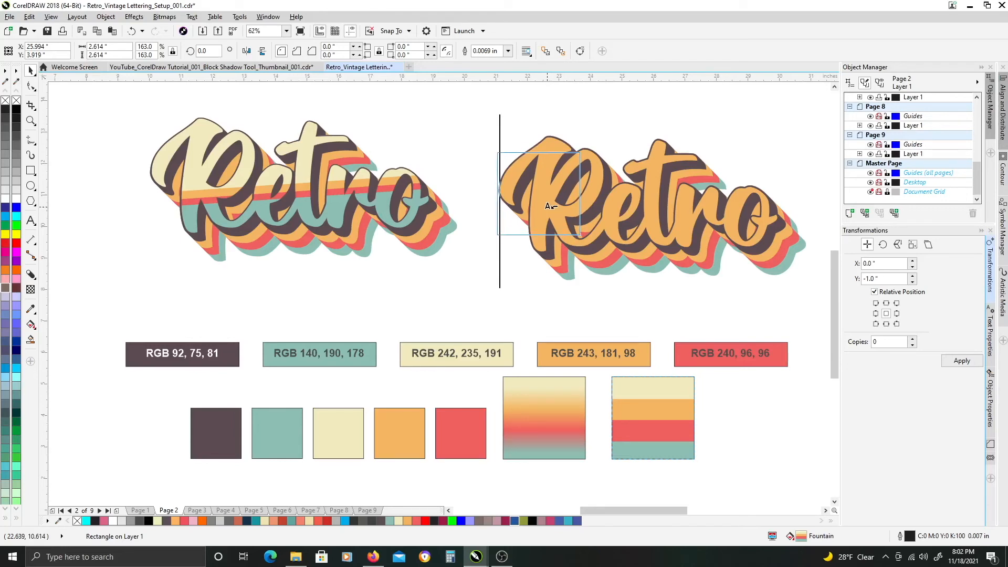
pyautogui.moveTo(551, 206); pyautogui.dragTo(547, 209)
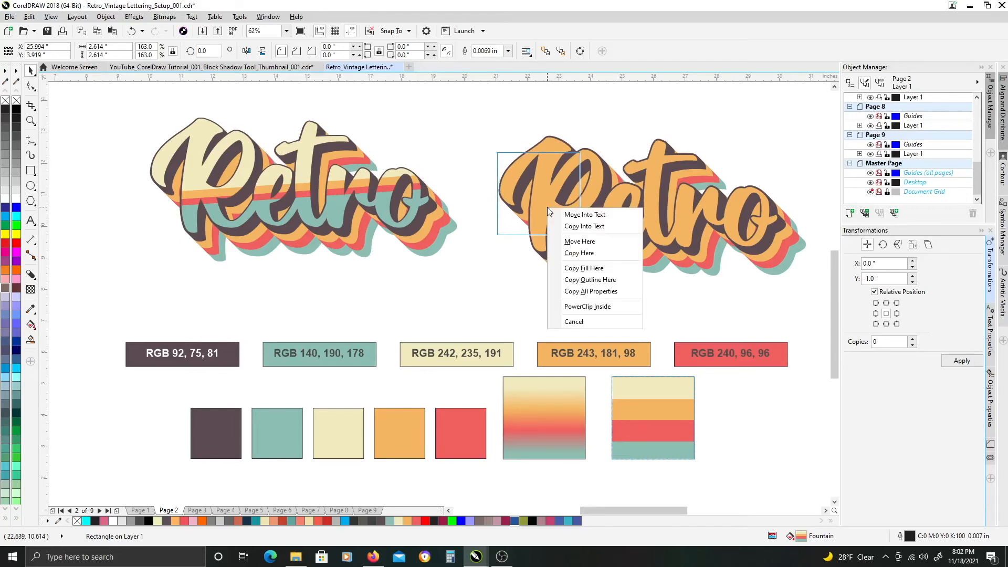
pyautogui.click(590, 269)
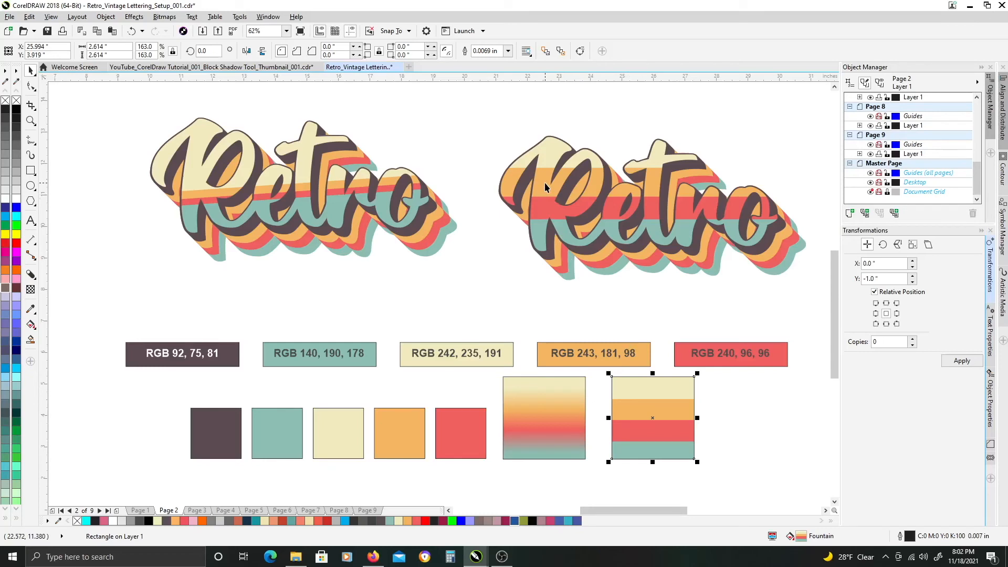
pyautogui.click(543, 182)
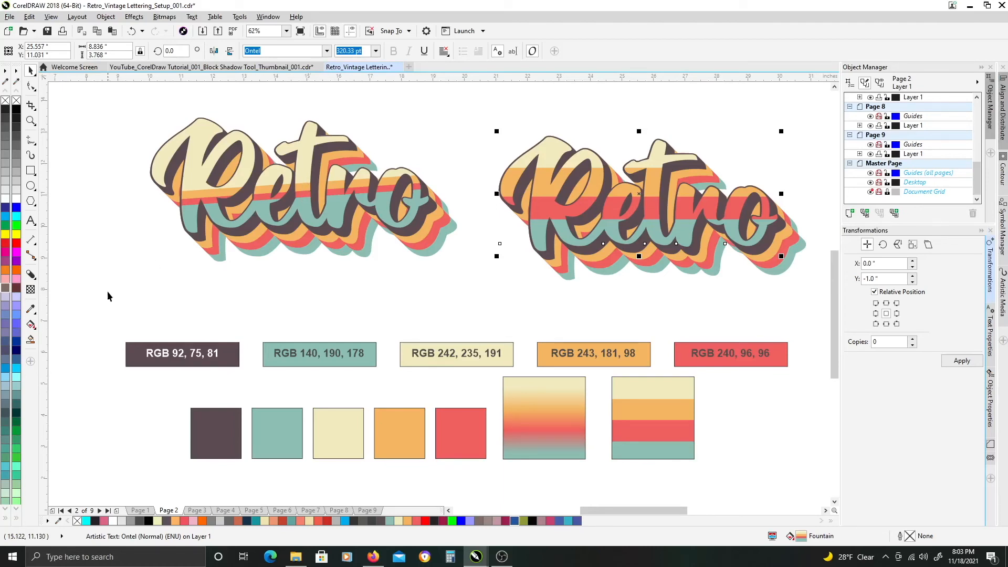
pyautogui.click(582, 122)
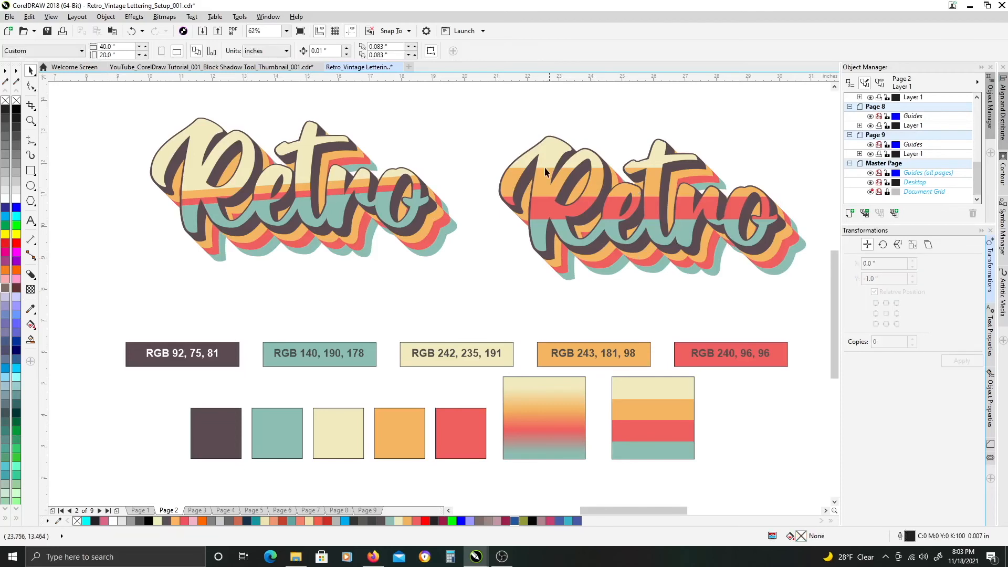
# Shorten the Retro text's fountain fill from both ends with Interactive Fill, leaving narrow orange and red bands across the middle of the letters.
pyautogui.click(544, 163)
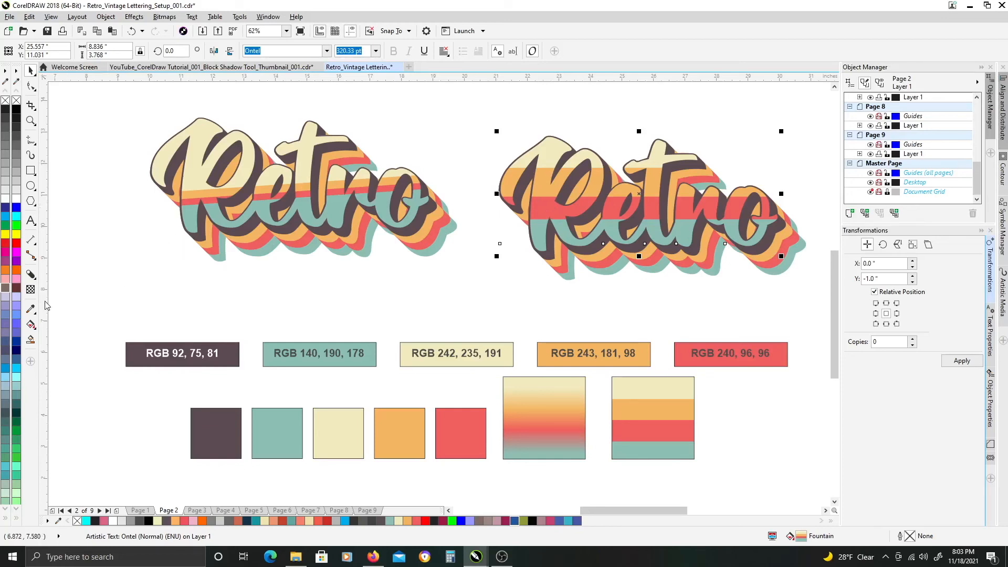
pyautogui.click(29, 324)
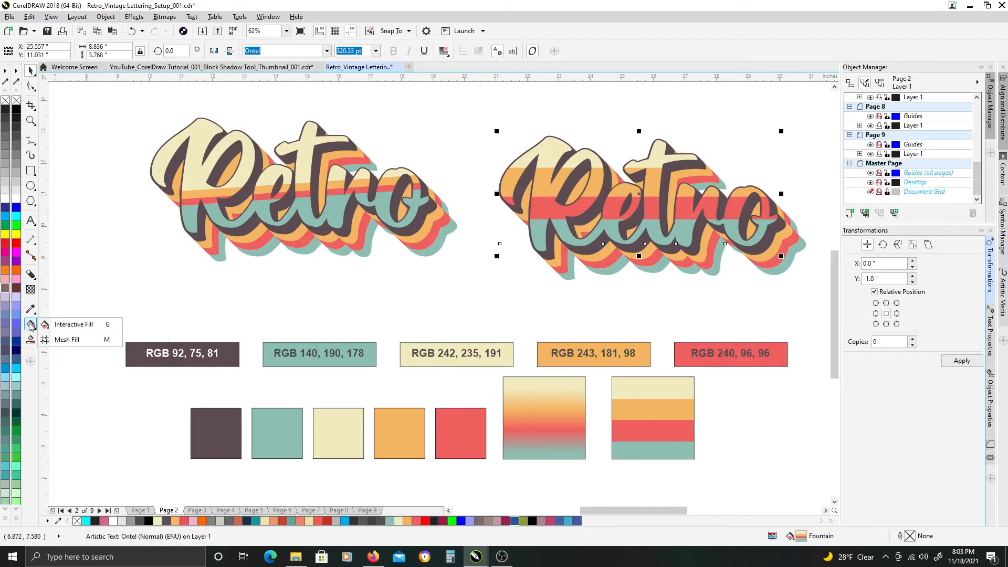
pyautogui.click(70, 325)
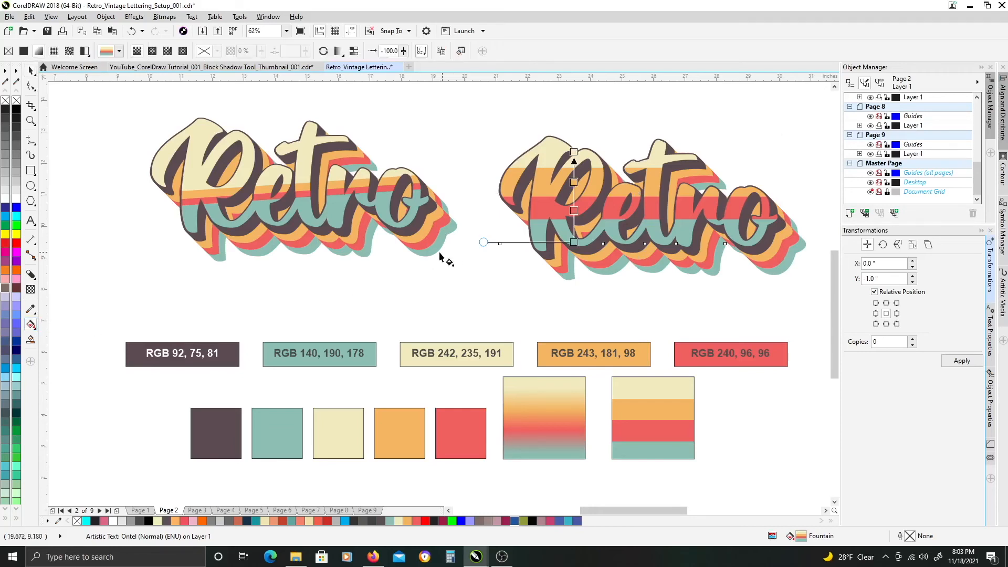
pyautogui.press('space')
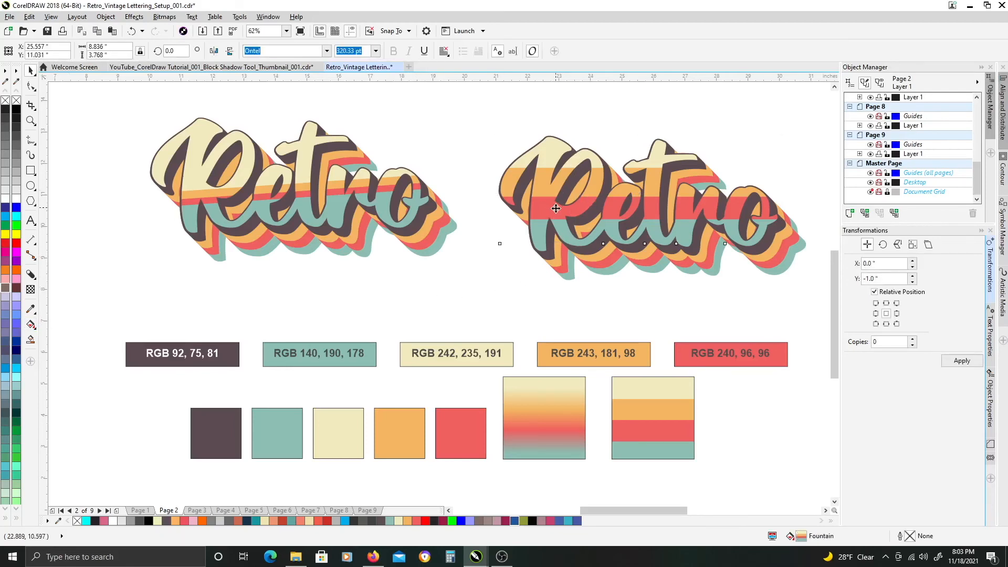
pyautogui.press('space')
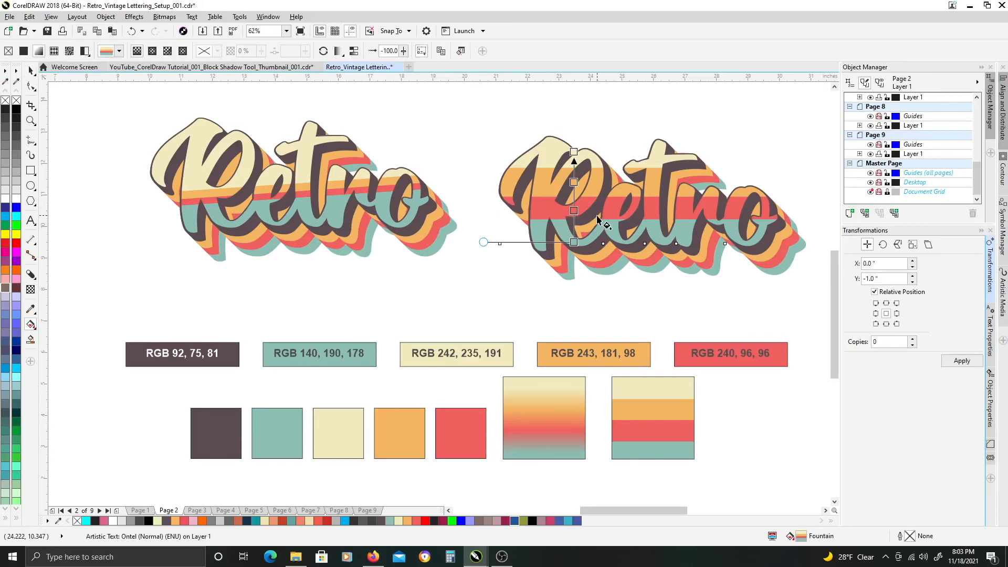
pyautogui.scroll(3, 562, 192)
pyautogui.moveTo(604, 196); pyautogui.dragTo(698, 249)
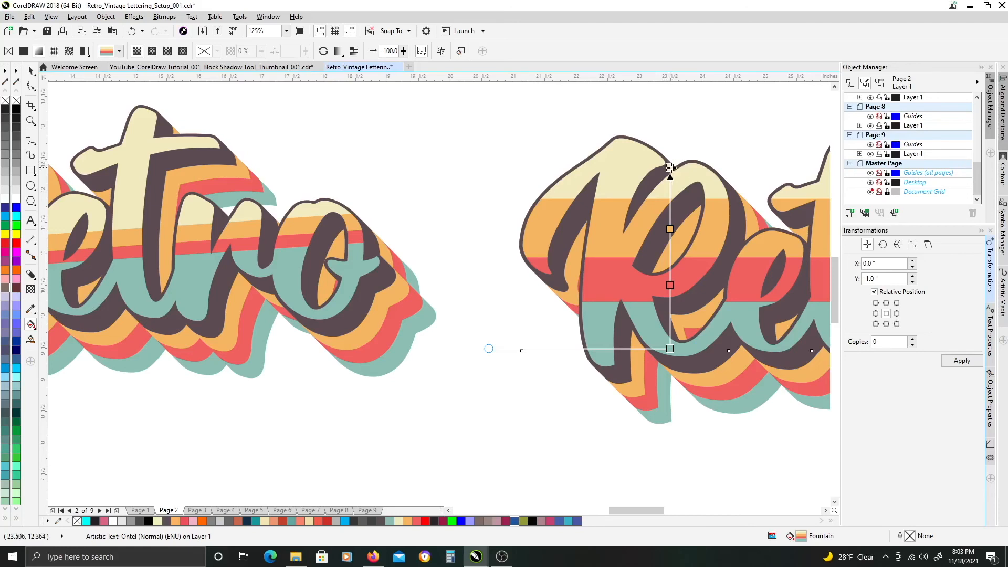
pyautogui.moveTo(670, 167); pyautogui.dragTo(670, 233)
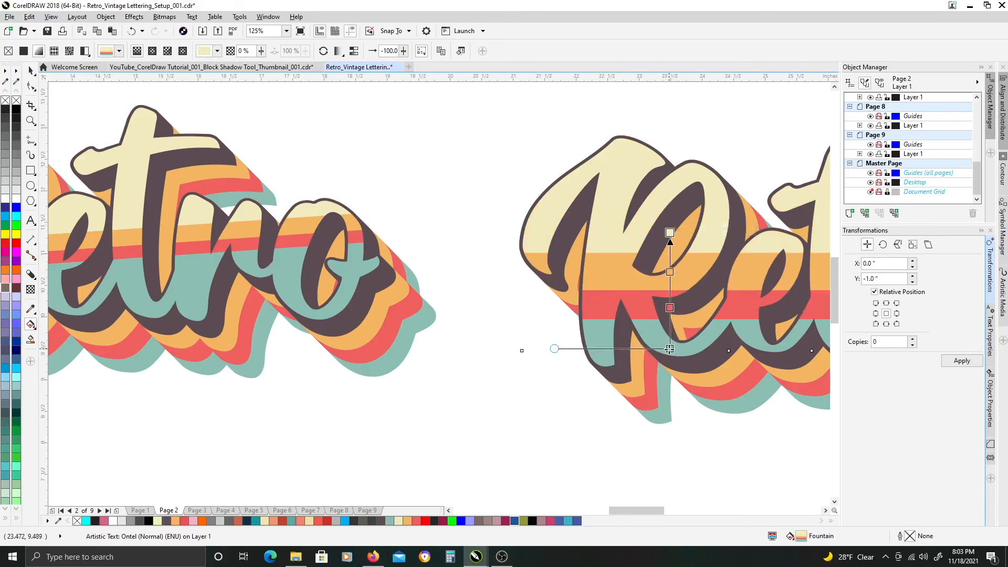
pyautogui.moveTo(670, 348); pyautogui.dragTo(669, 289)
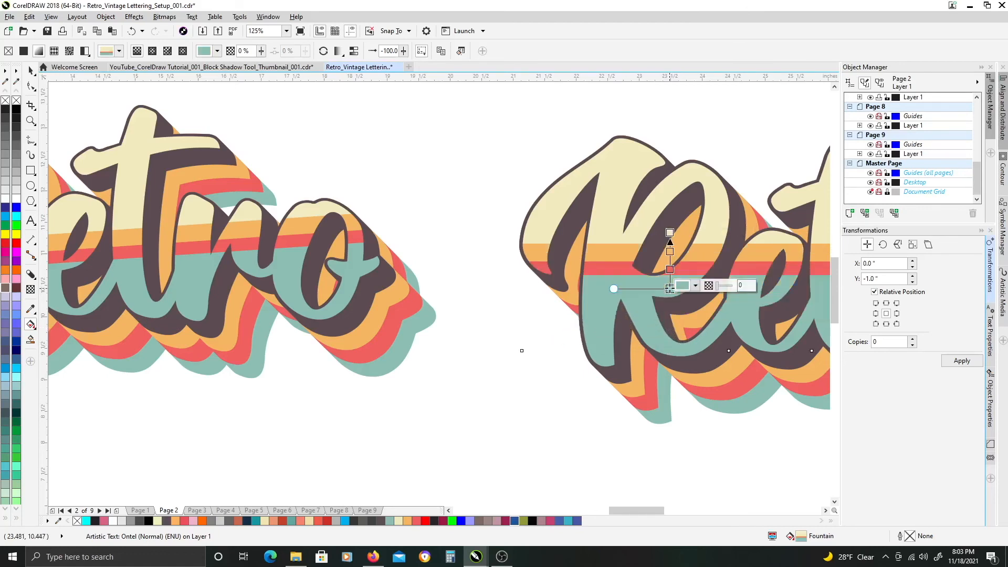
pyautogui.moveTo(671, 233); pyautogui.dragTo(669, 238)
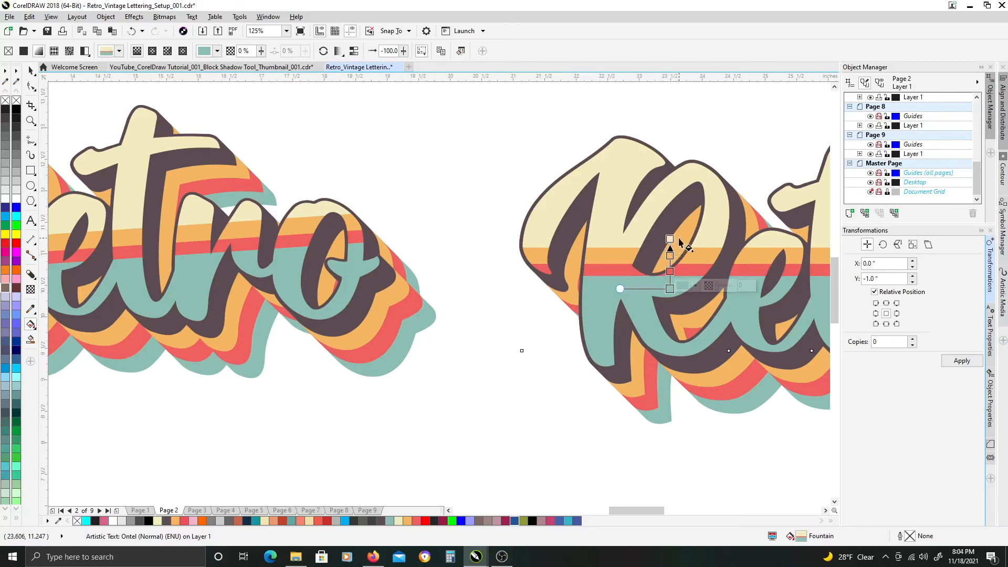
# Rotate the Retro text's fountain fill slightly so its stripes rise toward the final letter o.
pyautogui.scroll(-2, 698, 250)
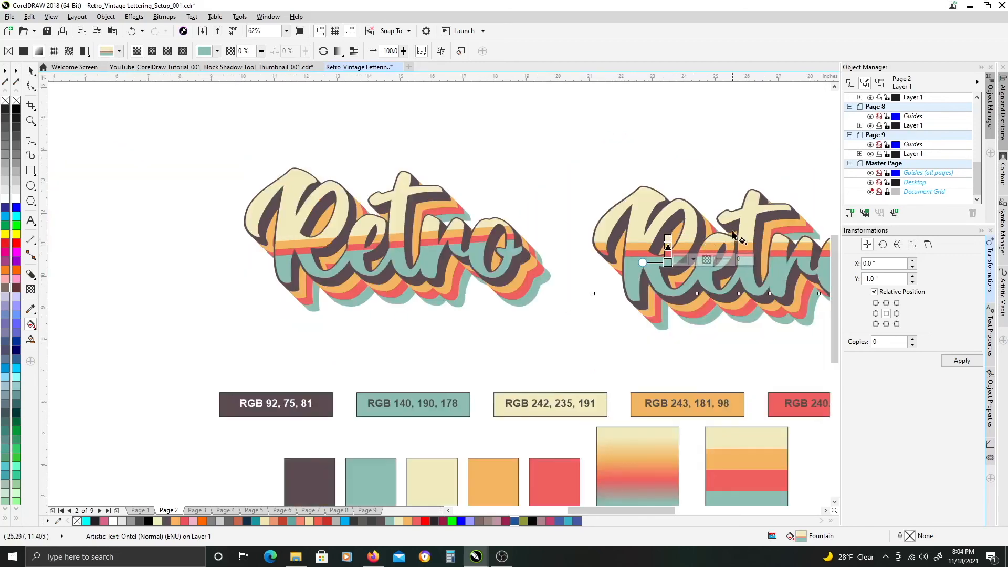
pyautogui.moveTo(719, 228); pyautogui.dragTo(608, 236)
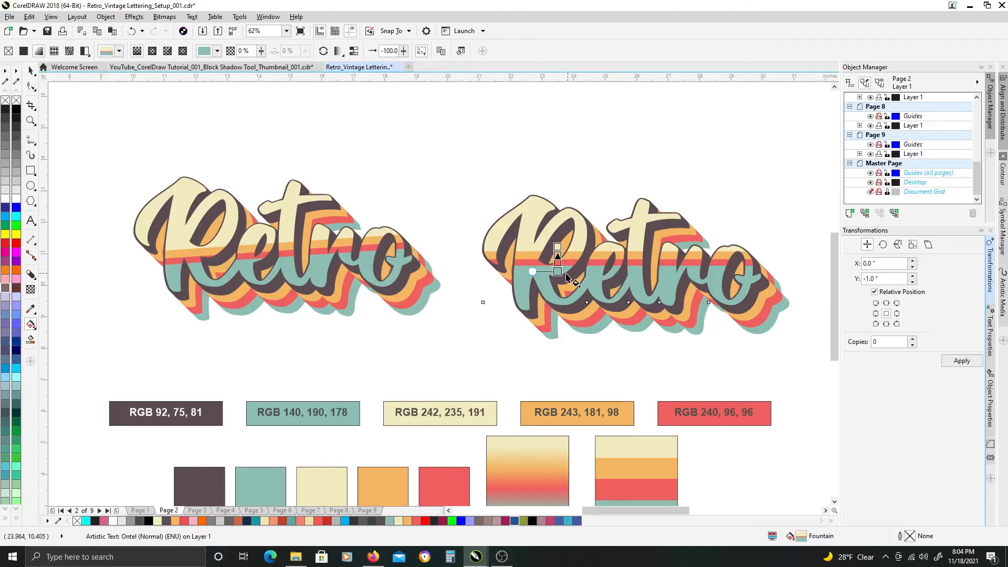
pyautogui.scroll(2, 562, 275)
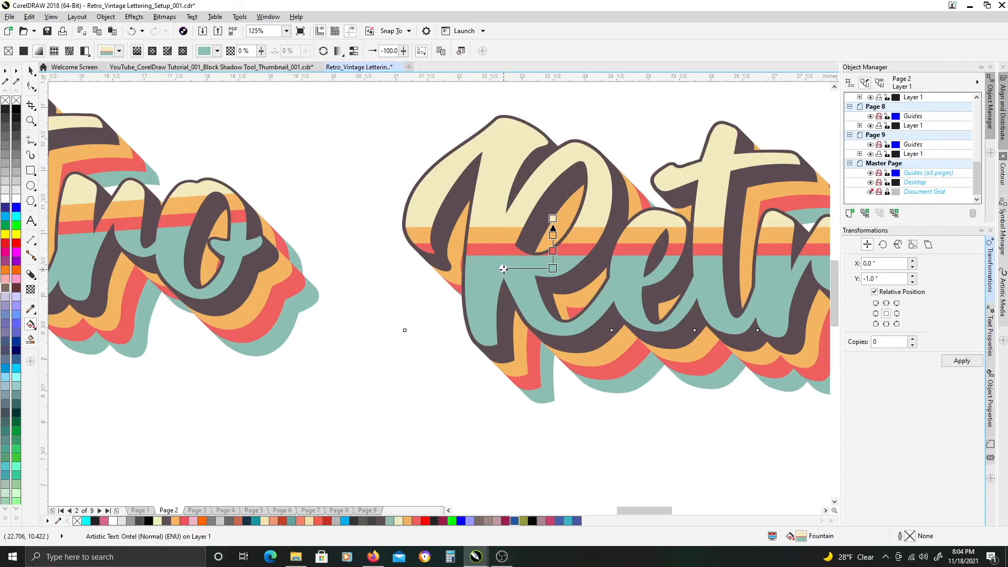
pyautogui.moveTo(634, 286); pyautogui.dragTo(455, 301)
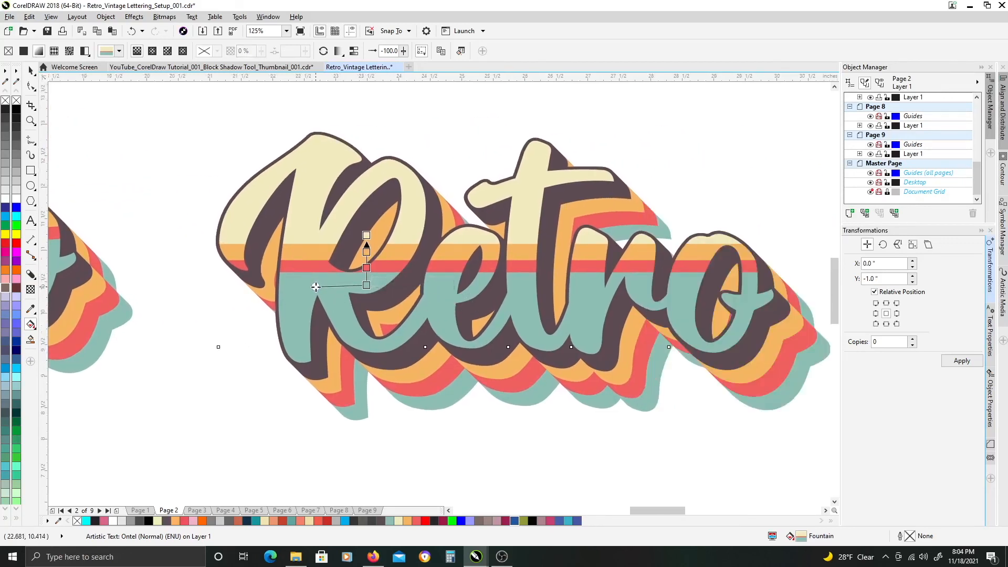
pyautogui.moveTo(315, 287)
pyautogui.mouseDown()
pyautogui.moveTo(338, 282)
pyautogui.moveTo(314, 287)
pyautogui.moveTo(317, 307)
pyautogui.moveTo(310, 273)
pyautogui.moveTo(318, 287)
pyautogui.mouseUp()
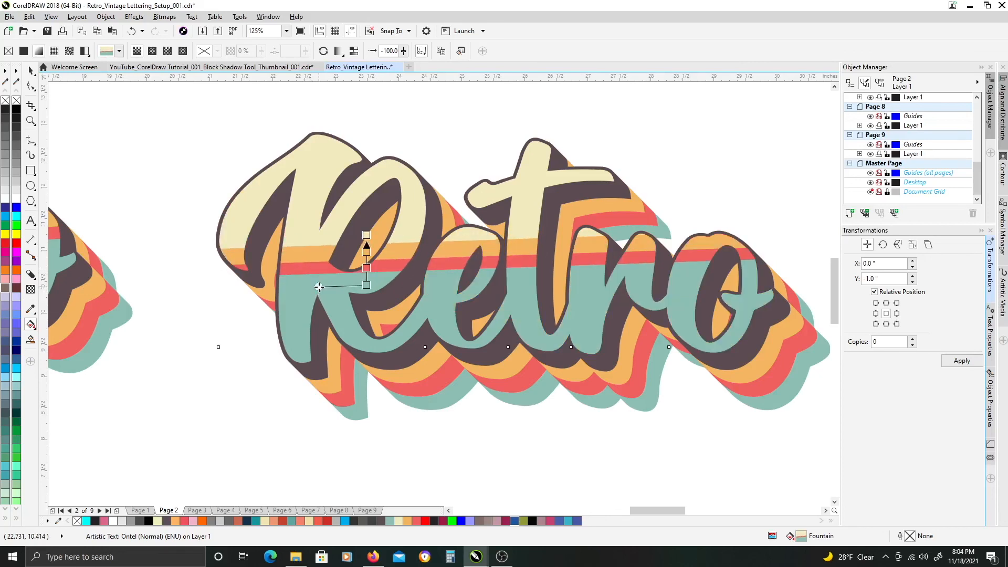
pyautogui.moveTo(319, 288); pyautogui.dragTo(319, 288)
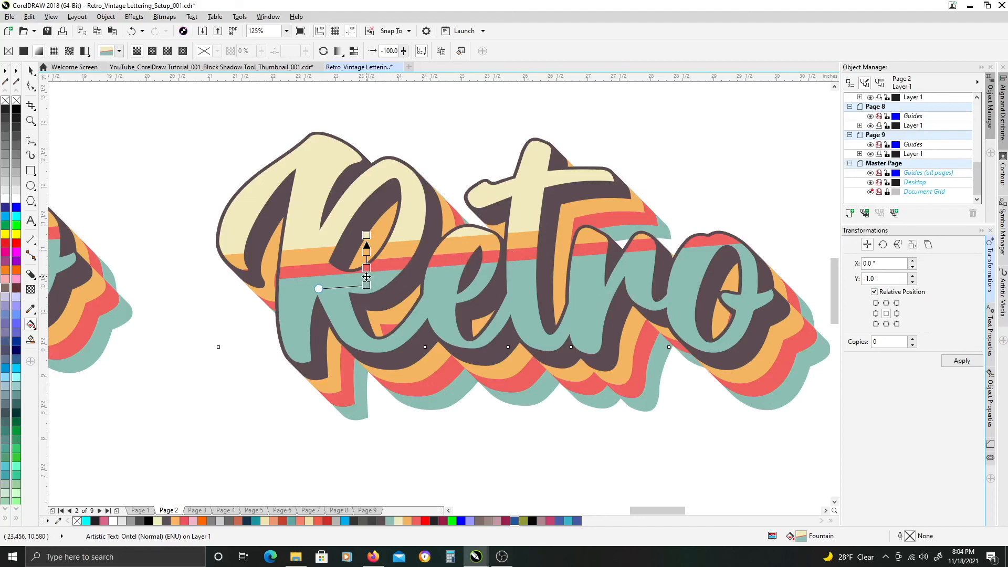
# Shift the tilted stripes lower on the Retro text and flatten their slope slightly, with the text left deselected.
pyautogui.scroll(5, 362, 270)
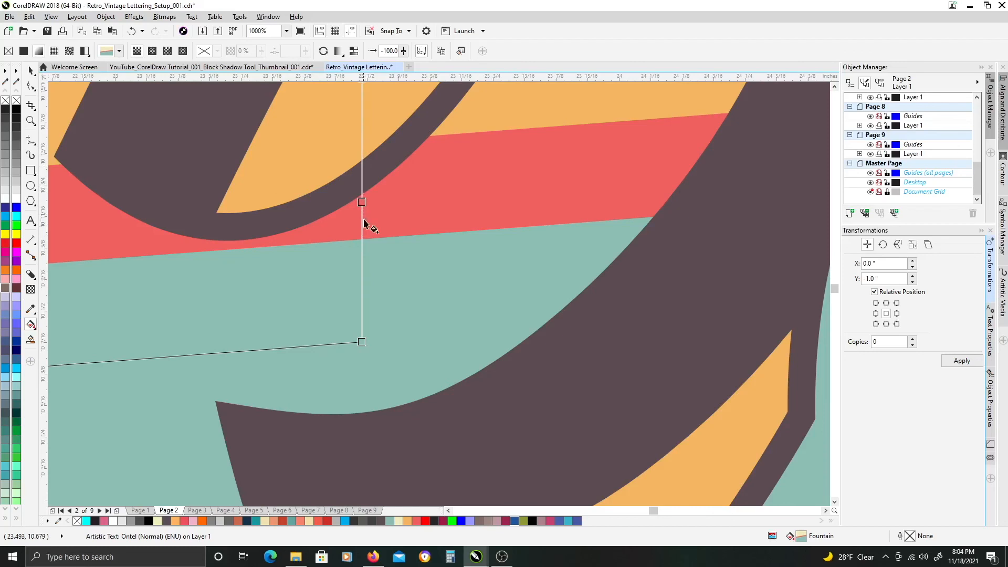
pyautogui.scroll(-2, 362, 245)
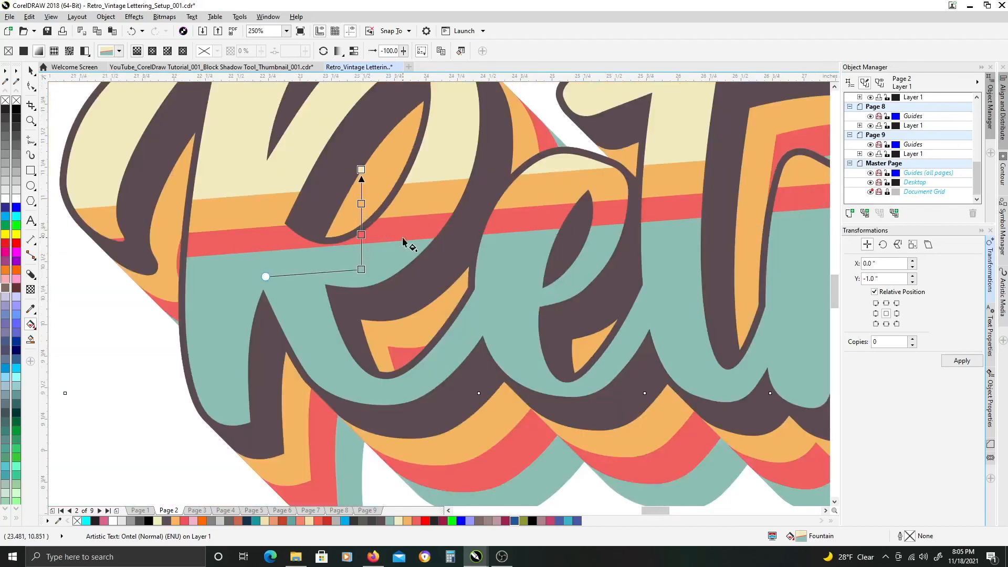
pyautogui.scroll(-1, 388, 239)
pyautogui.moveTo(397, 247); pyautogui.dragTo(406, 275)
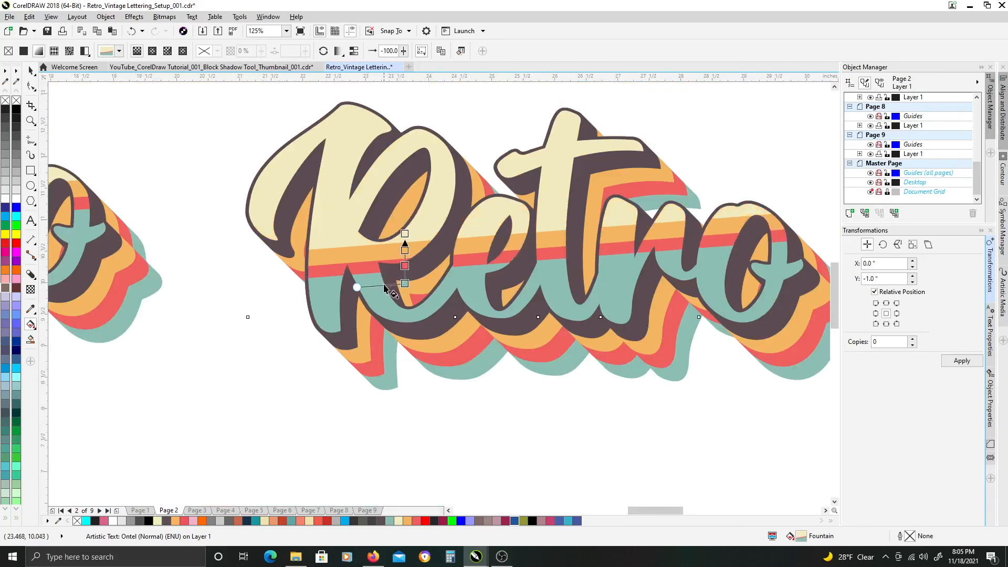
pyautogui.moveTo(356, 287); pyautogui.dragTo(341, 286)
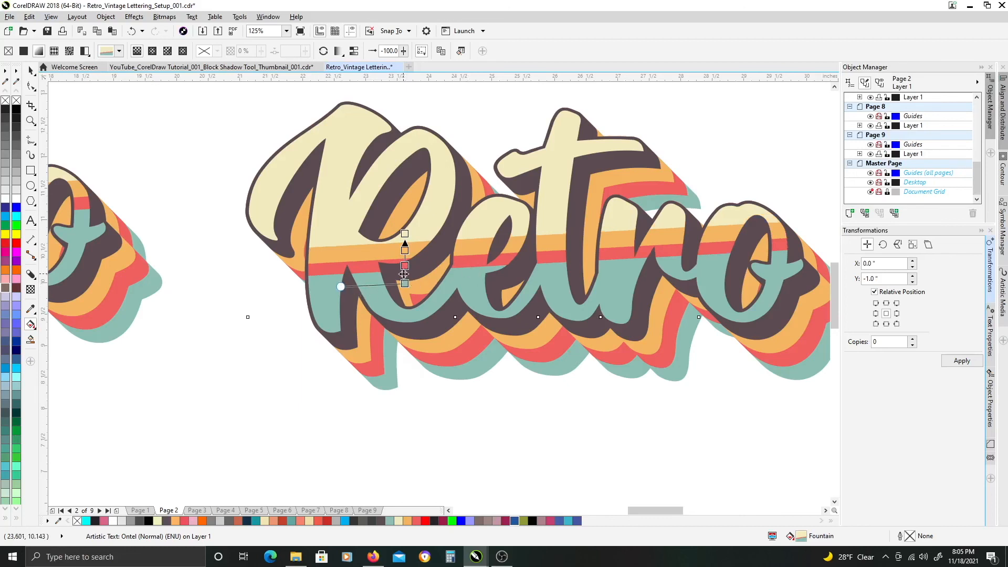
pyautogui.moveTo(406, 275); pyautogui.dragTo(408, 276)
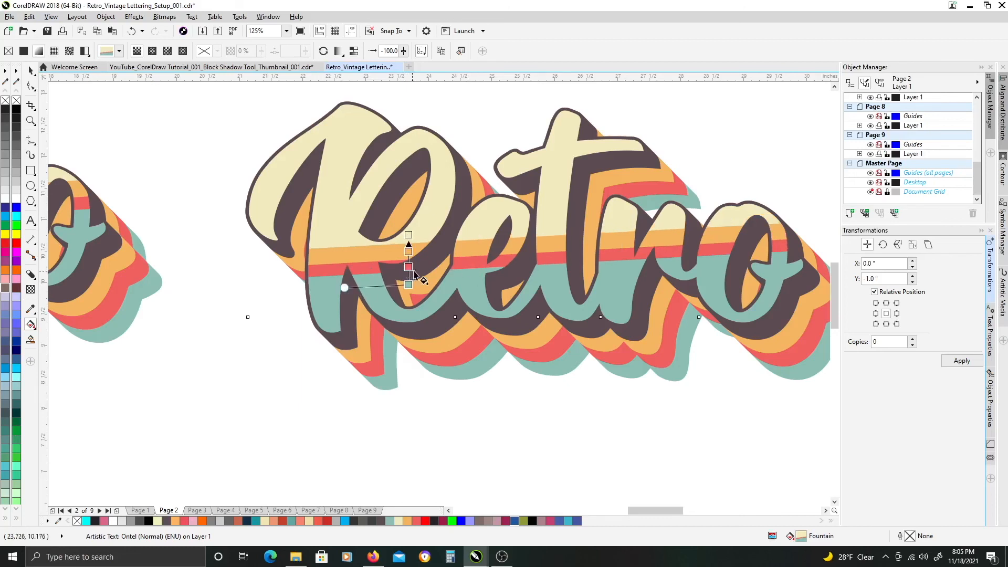
pyautogui.scroll(-1, 494, 256)
pyautogui.moveTo(466, 247); pyautogui.dragTo(572, 262)
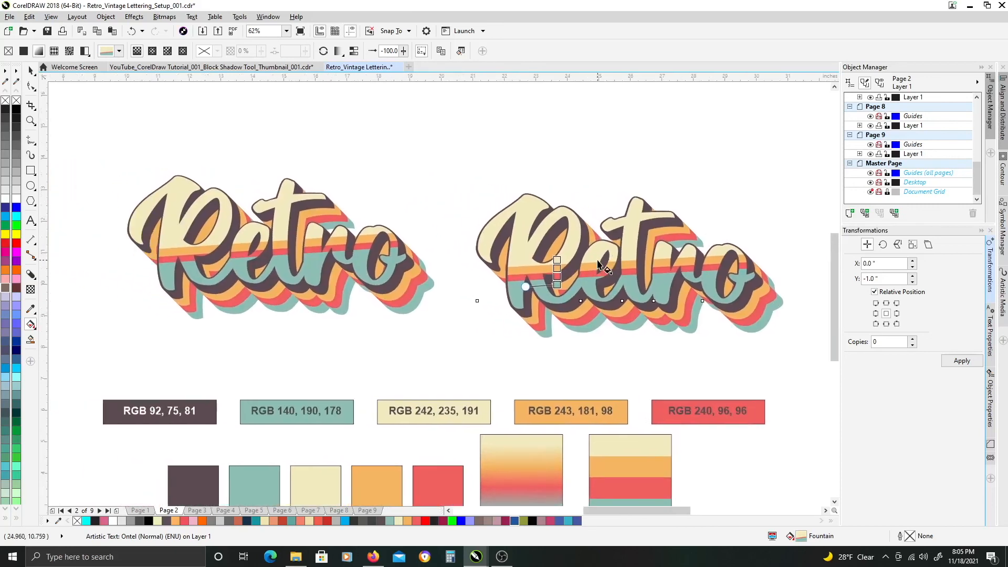
pyautogui.press('space')
pyautogui.click(550, 153)
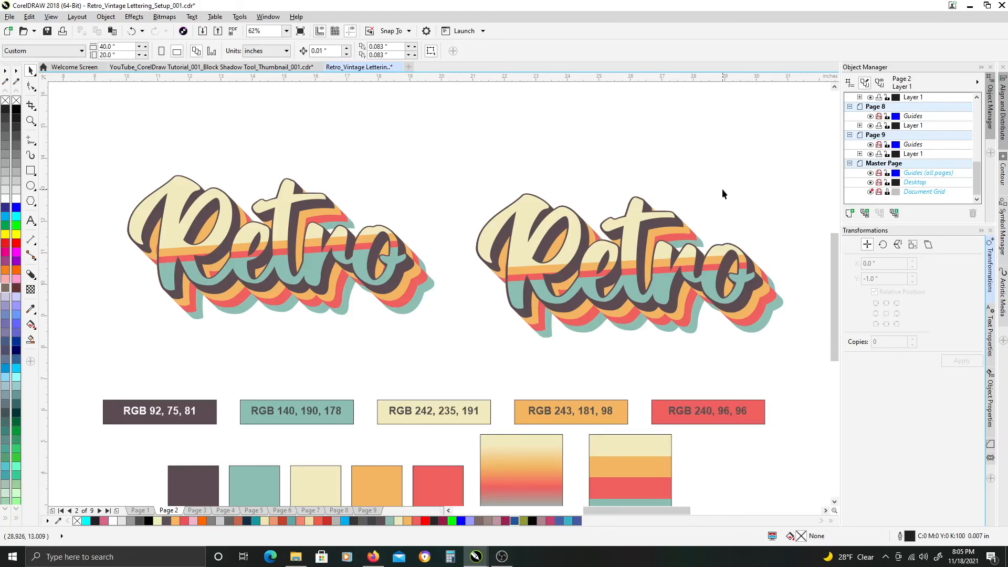
pyautogui.moveTo(723, 189); pyautogui.dragTo(682, 191)
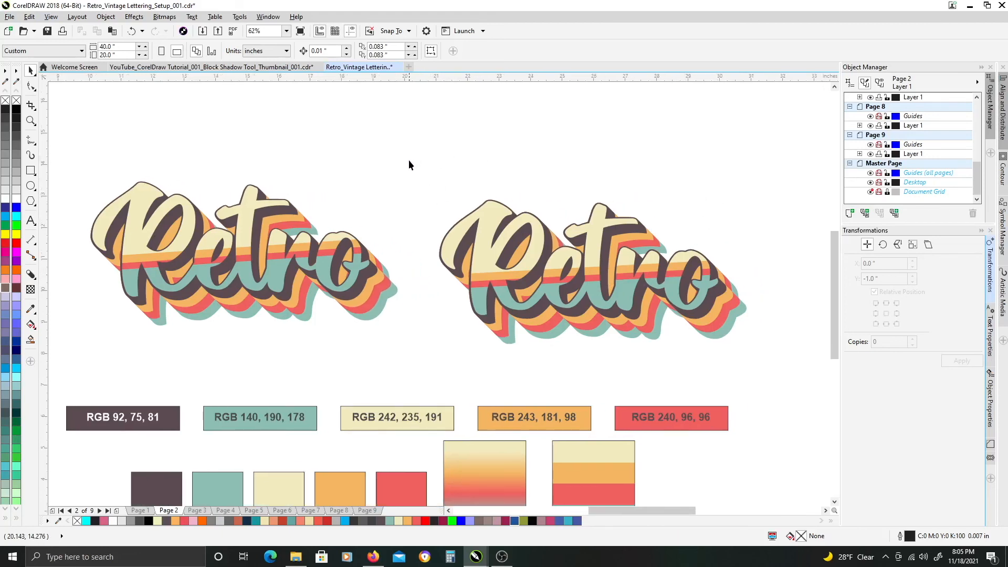
pyautogui.moveTo(88, 350); pyautogui.dragTo(87, 350)
pyautogui.click(210, 175)
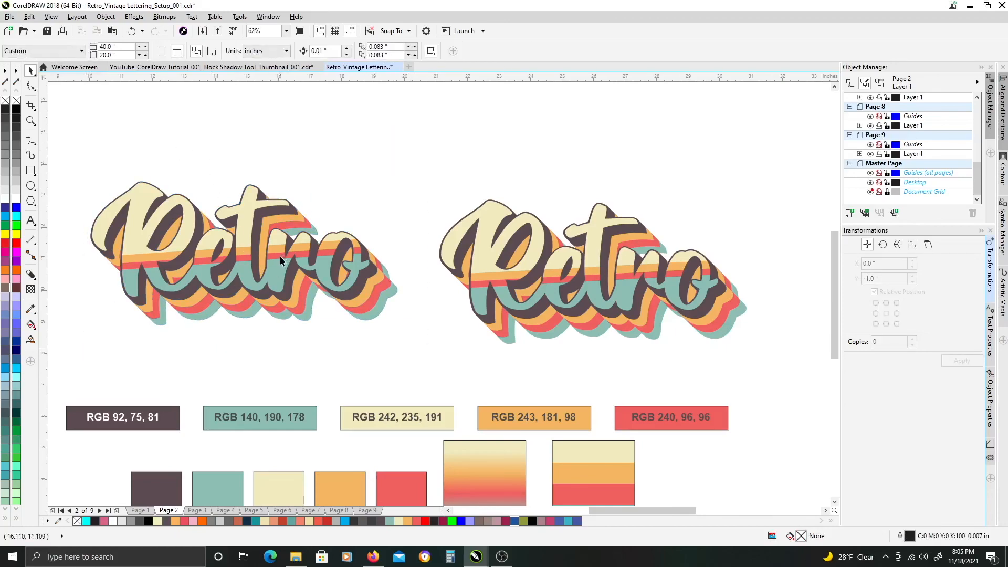